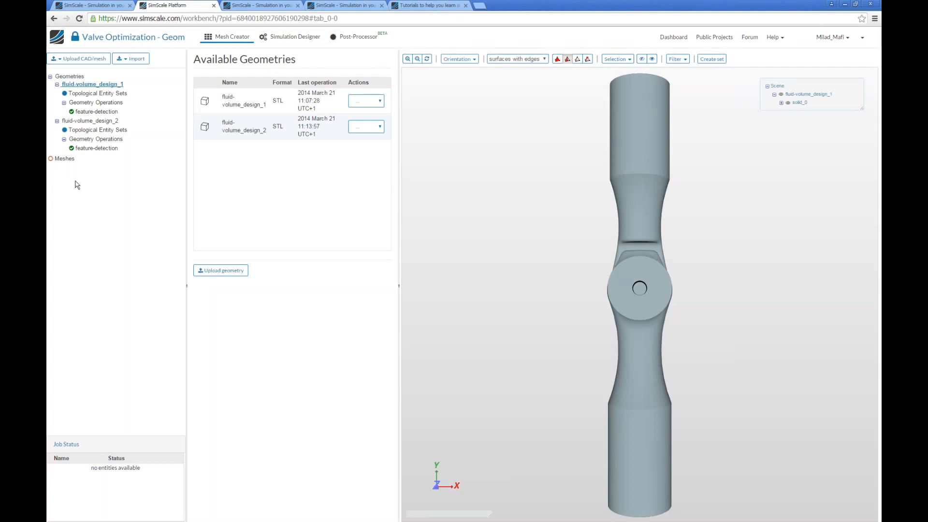
Step: Create a new mesh based on the fluid-volume_design_2 geometry and save it
click(64, 159)
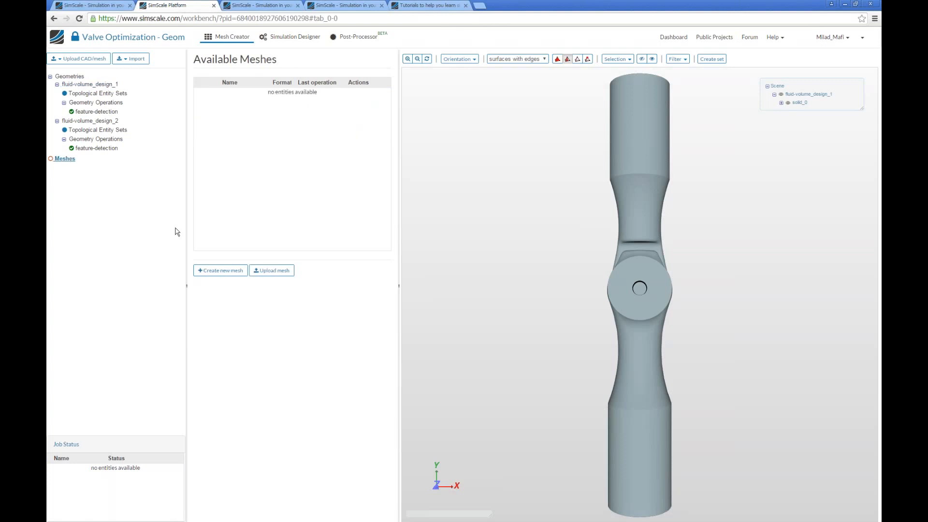
click(93, 85)
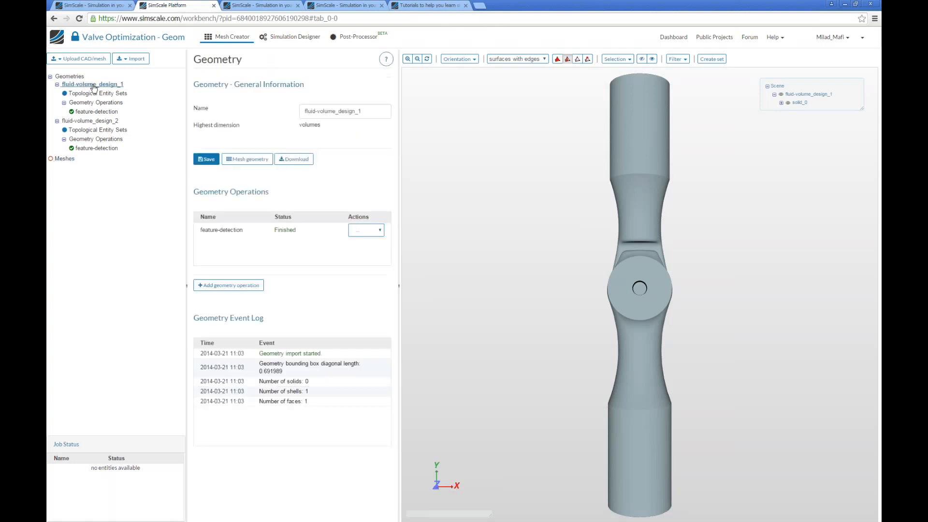
click(62, 159)
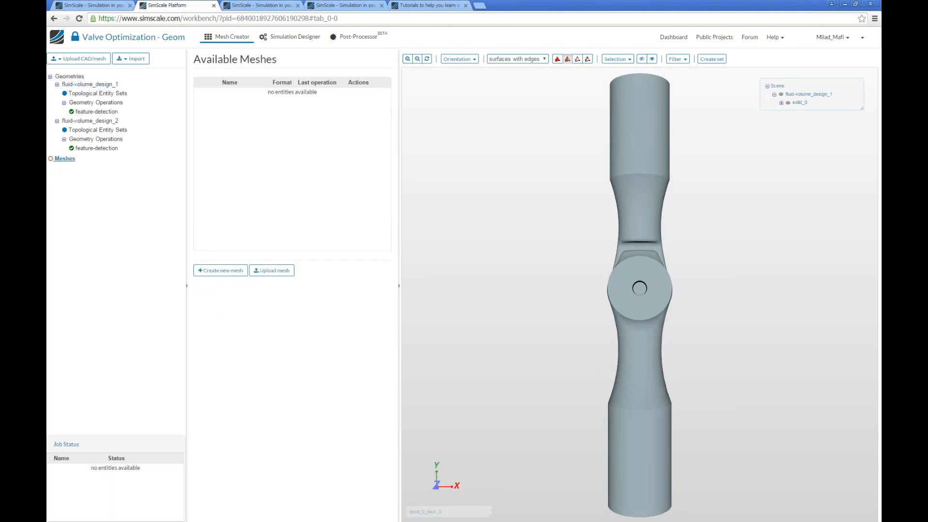
click(226, 271)
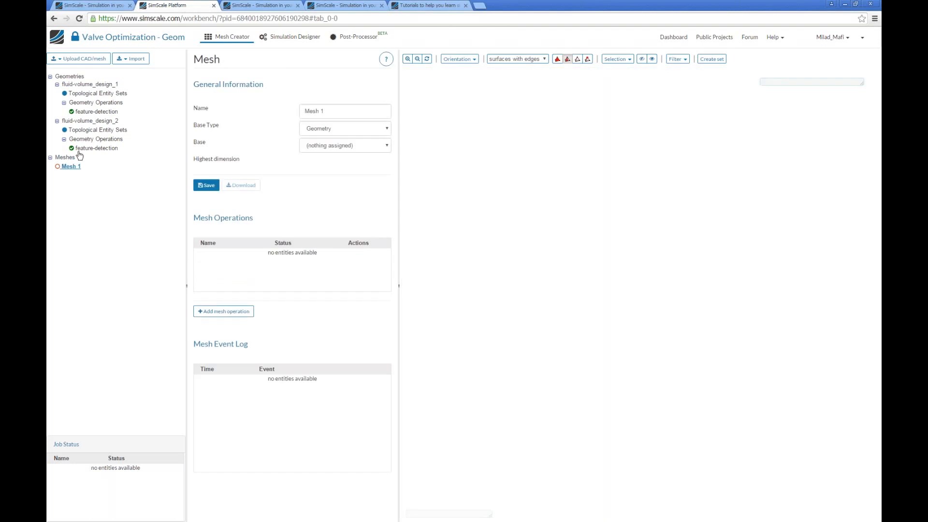
click(353, 146)
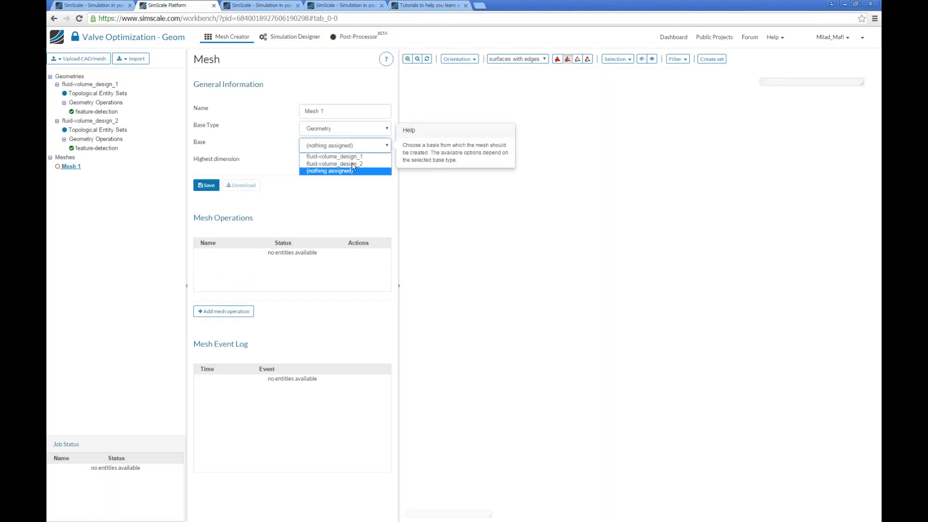
click(353, 164)
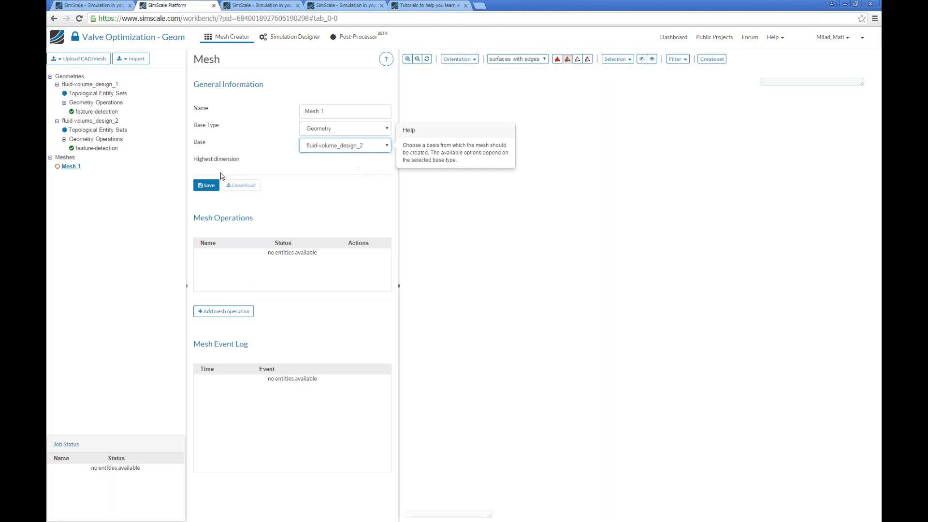
click(207, 185)
click(574, 106)
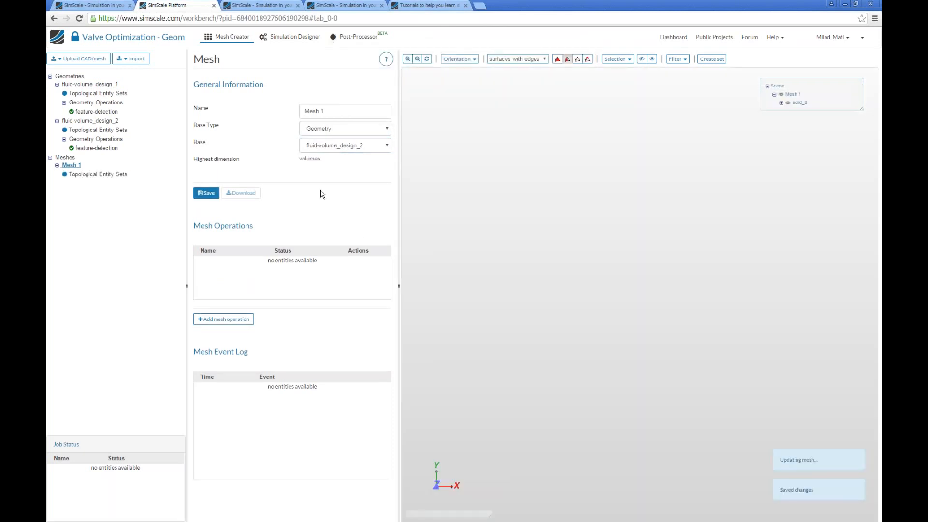
Step: Add a mesh operation to Mesh 1 and set its type to Automatic snappyHexMesh for internal flow
click(86, 175)
click(76, 166)
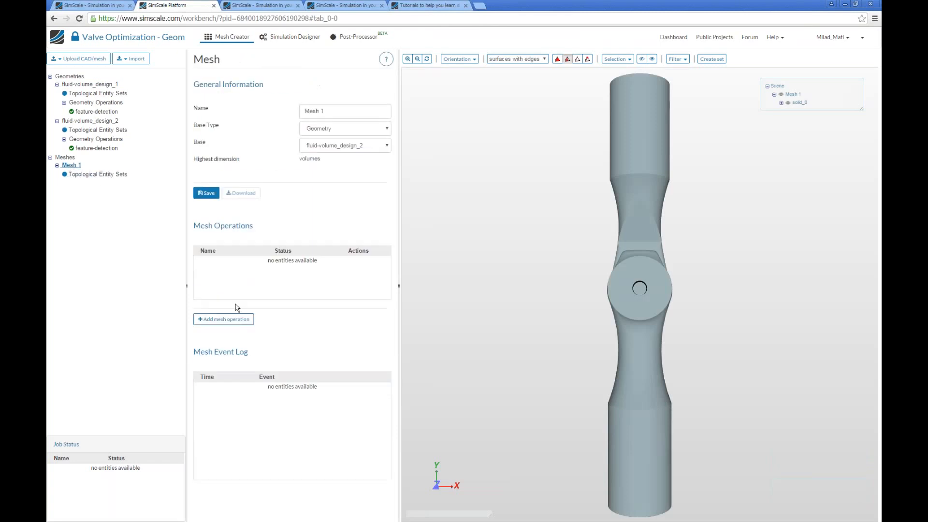
click(224, 319)
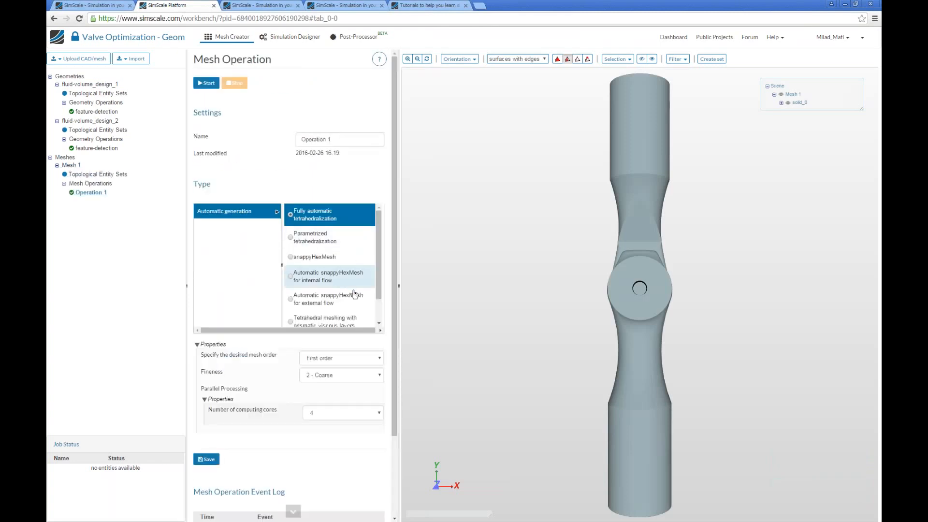
click(335, 283)
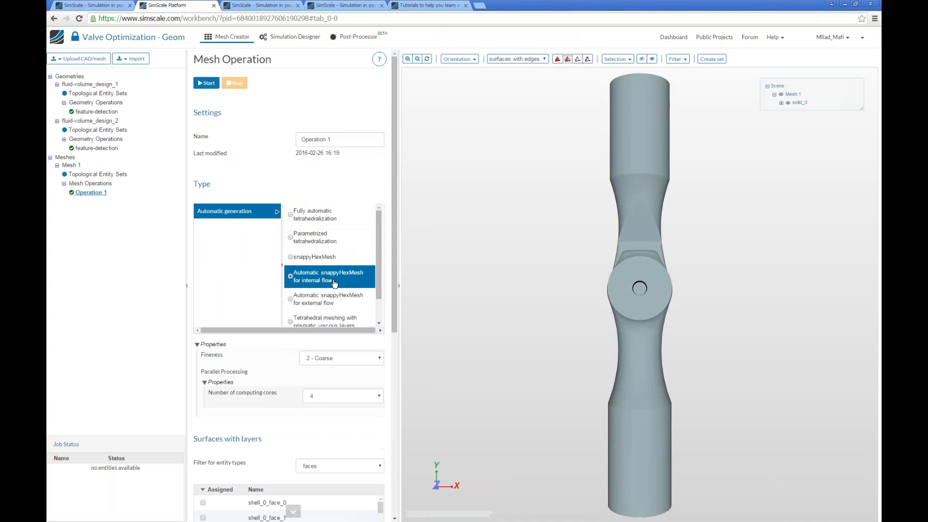
Step: Review the valve geometry and the other automatic mesh generation types offered for the operation
scroll(379, 283, down, 1)
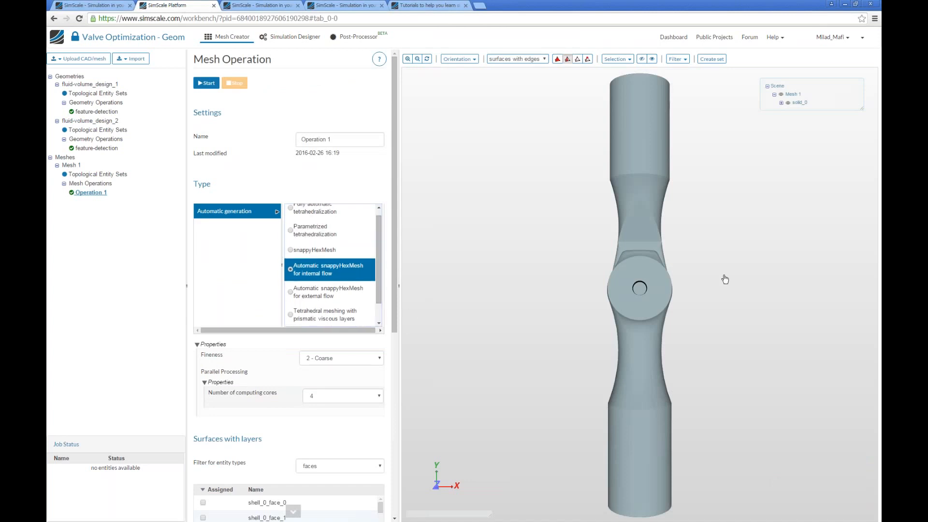
drag(556, 264, 601, 379)
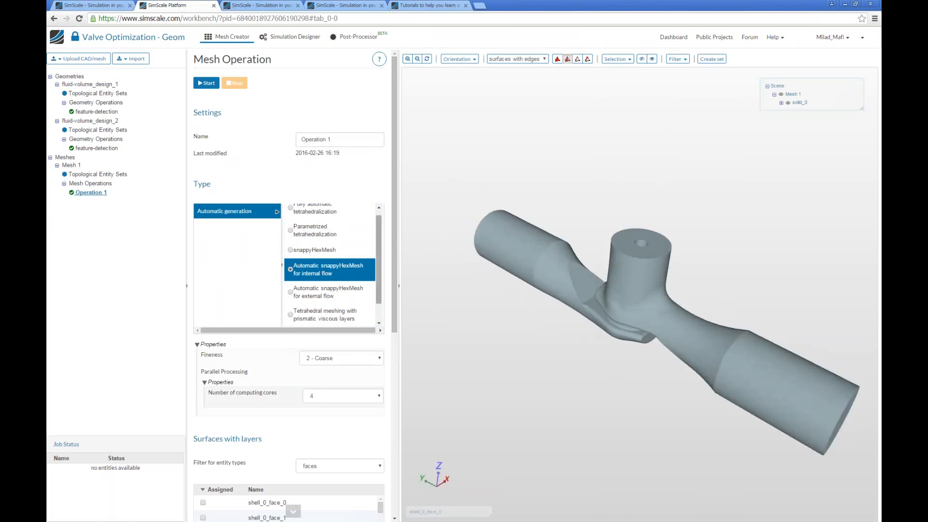
scroll(348, 239, up, 1)
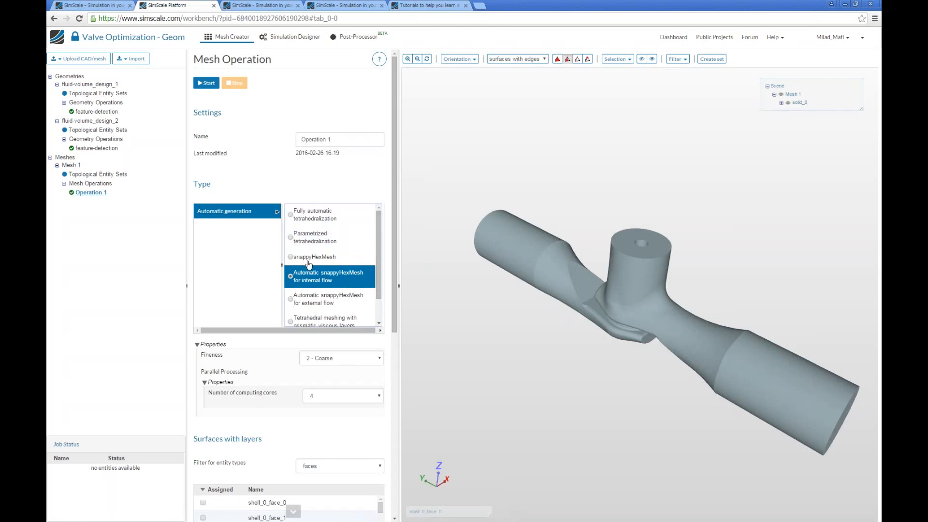
scroll(357, 266, down, 1)
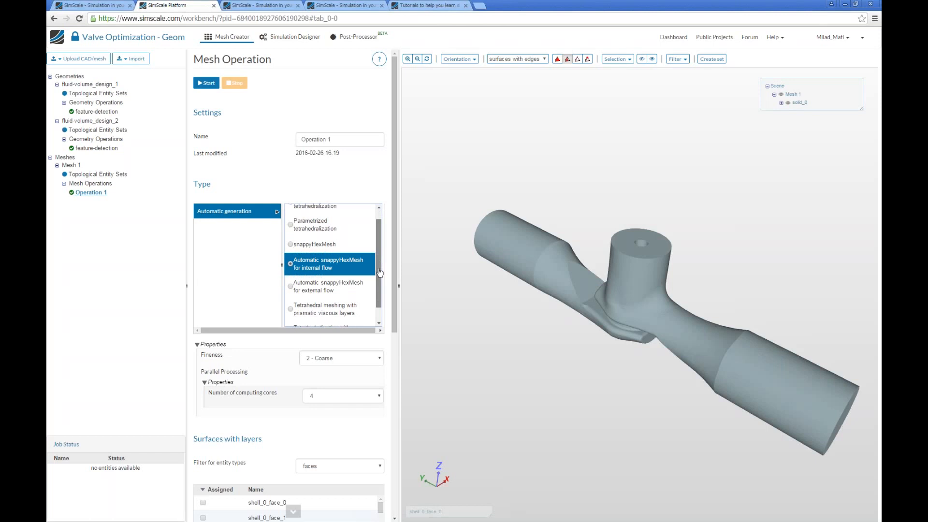
drag(379, 290, 380, 310)
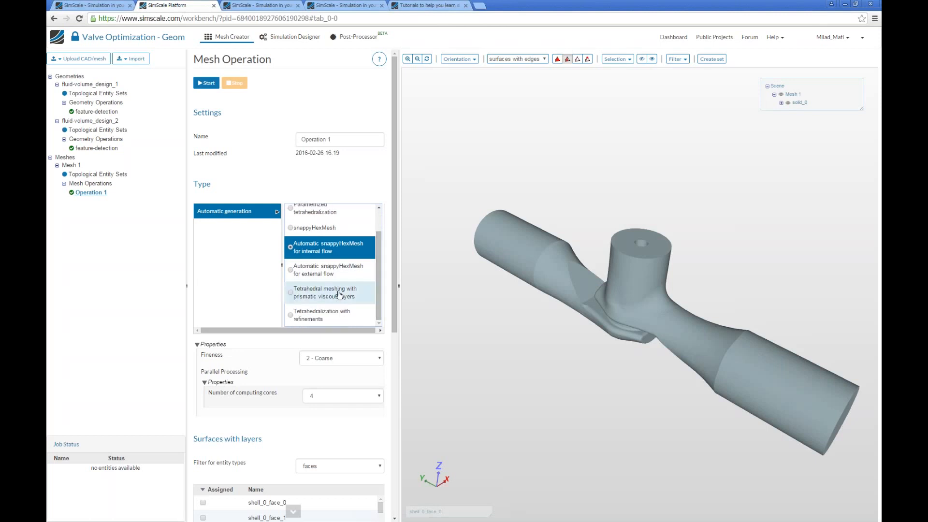
scroll(337, 290, up, 1)
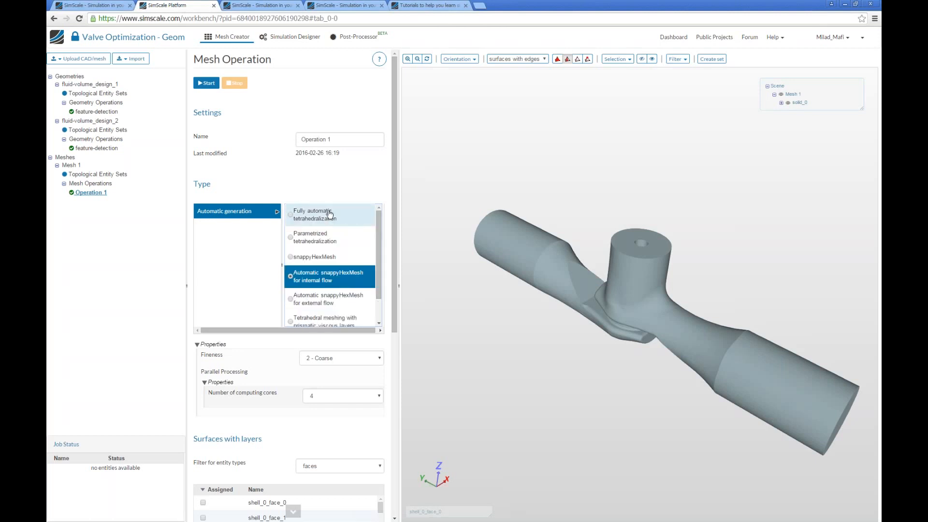
mouse_move(378, 218)
mouse_down()
mouse_move(381, 227)
mouse_move(382, 190)
mouse_move(383, 286)
mouse_move(378, 217)
mouse_up()
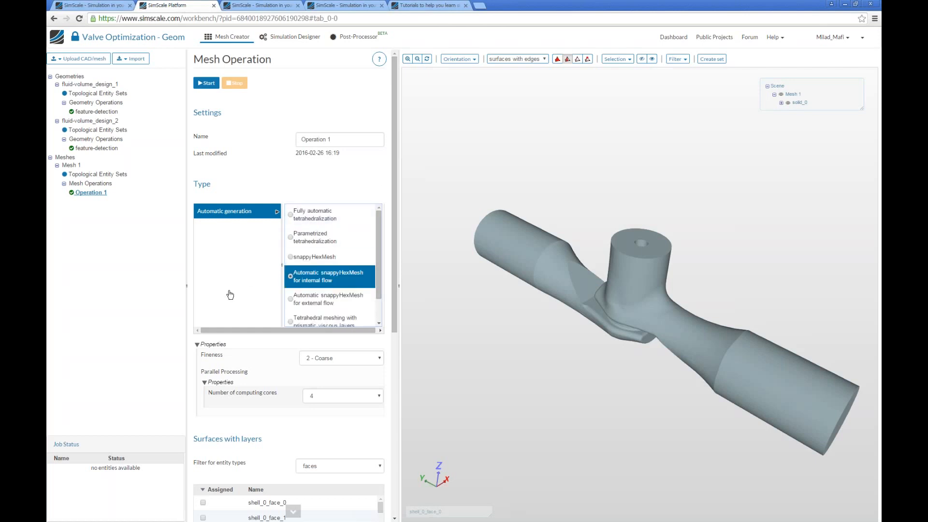
Step: Set the mesh operation's fineness to 3 - Moderate
scroll(250, 149, down, 1)
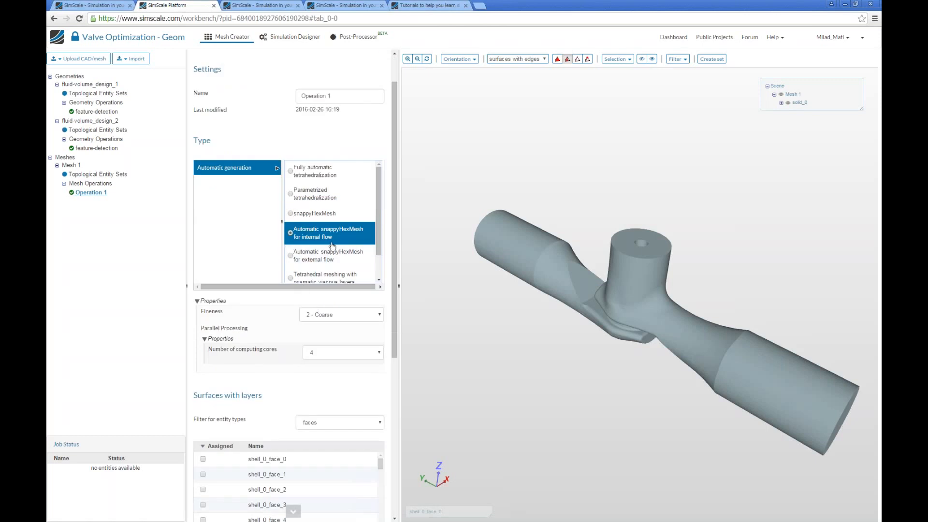
click(323, 314)
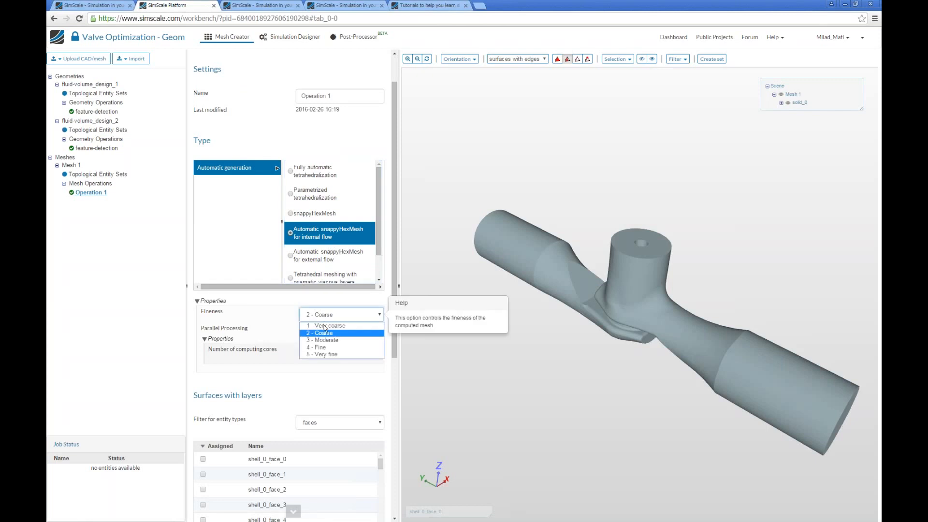
click(322, 339)
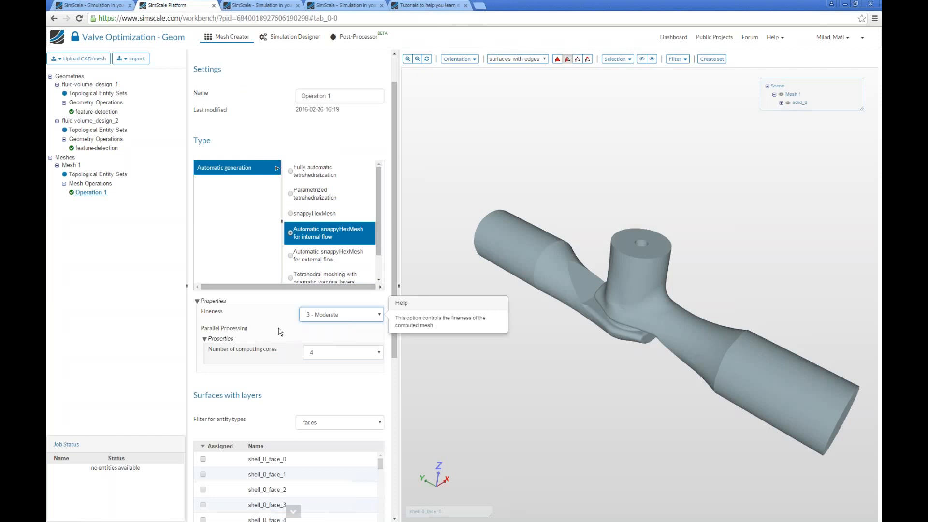
click(278, 369)
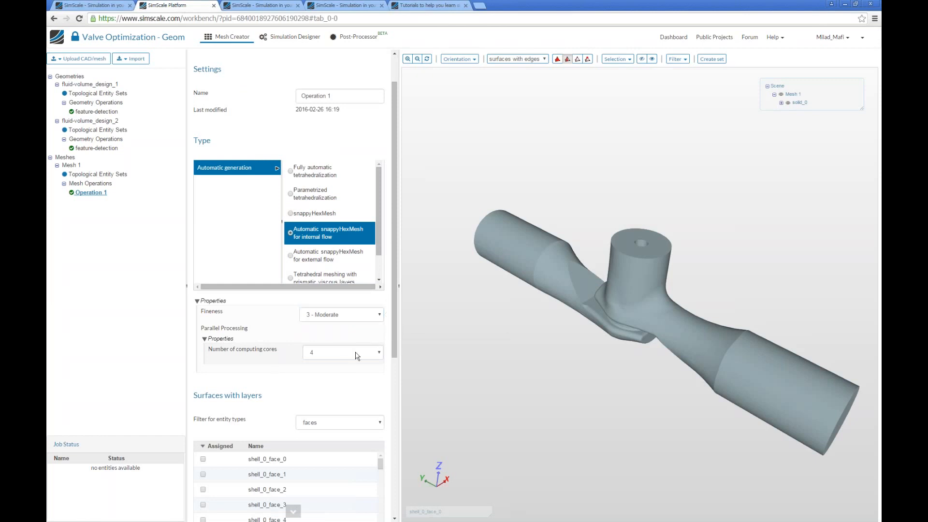
Step: Select the valve's circular pipe end face, invert the selection, and assign the resulting faces as surfaces with layers
scroll(392, 368, down, 3)
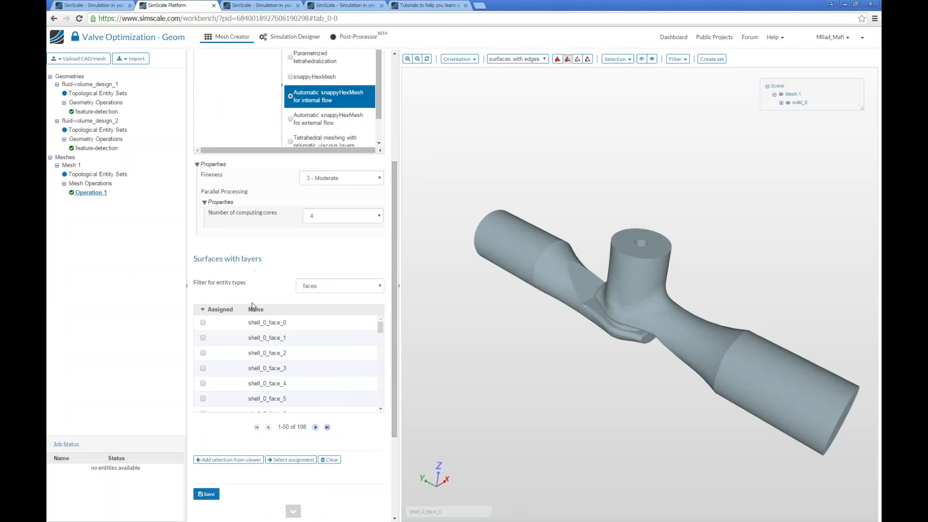
drag(624, 465, 745, 340)
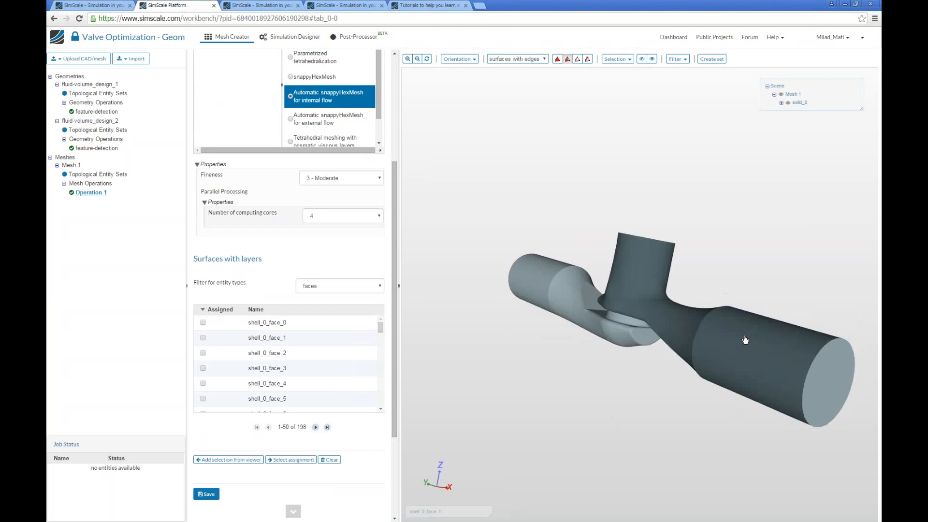
right_drag(759, 283, 728, 265)
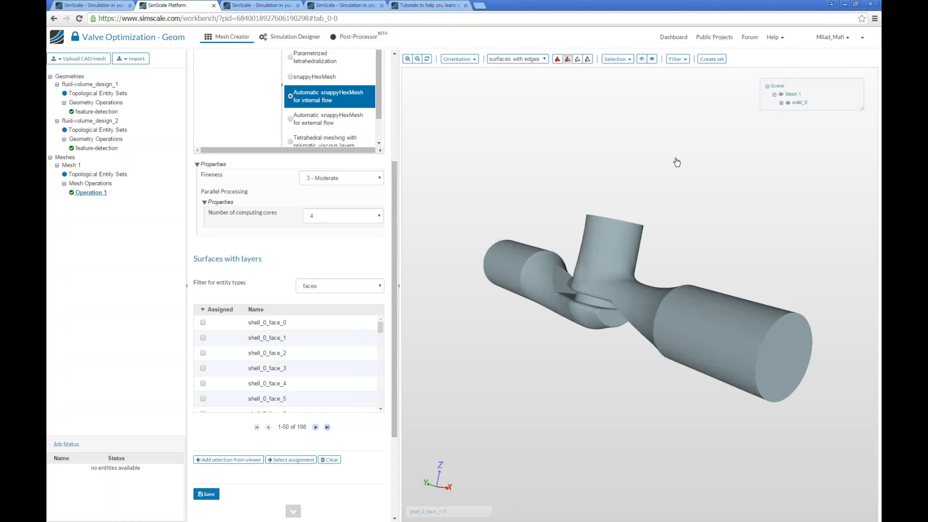
drag(677, 162, 676, 158)
click(787, 386)
drag(788, 387, 642, 177)
drag(659, 137, 653, 110)
drag(607, 174, 604, 199)
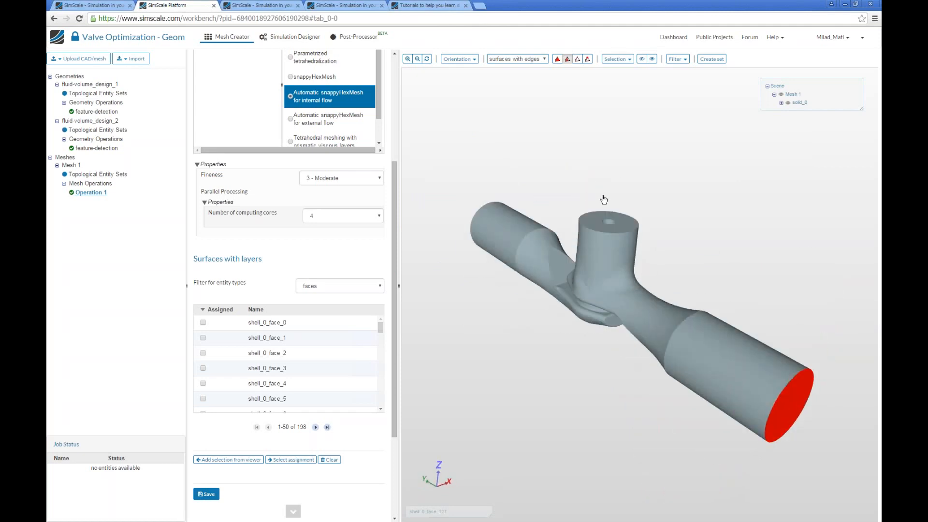
drag(661, 216, 654, 221)
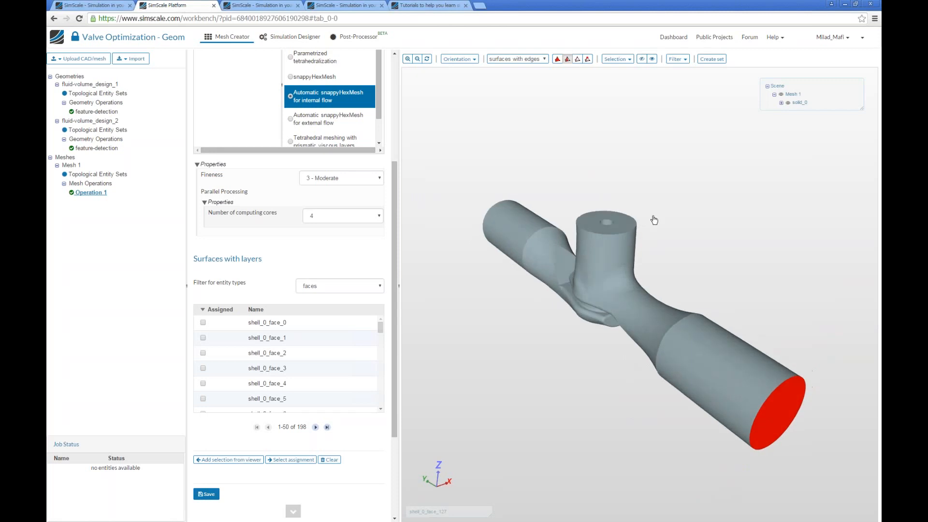
click(611, 59)
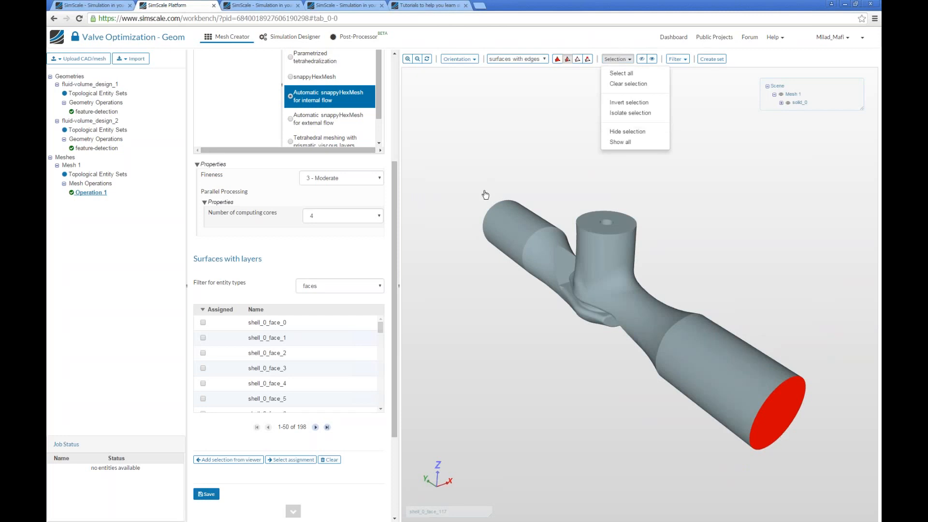
click(647, 105)
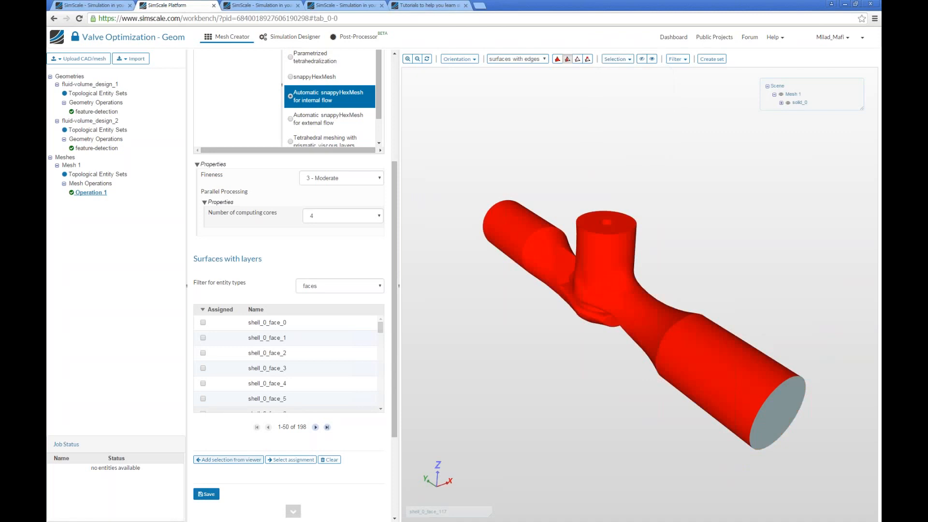
click(237, 462)
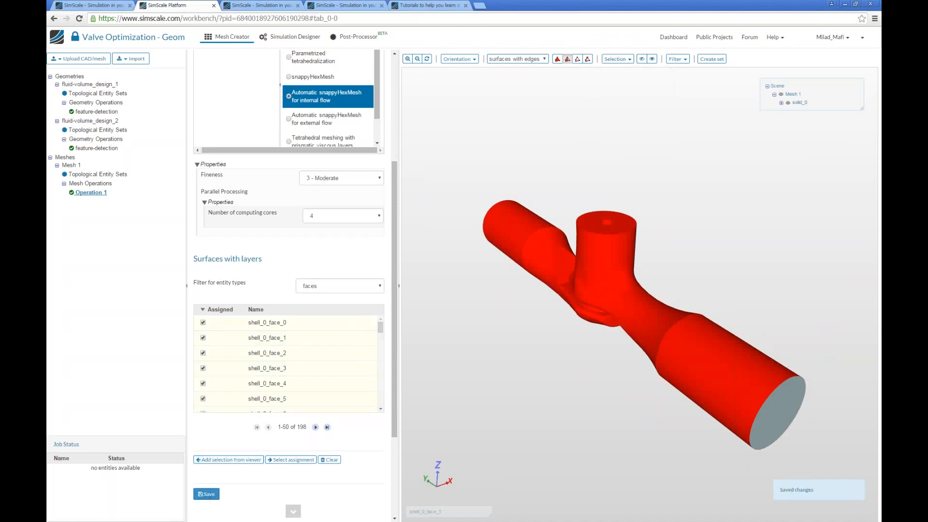
Step: Start the mesh operation on Mesh 1 and confirm the run
drag(394, 175, 394, 67)
click(207, 83)
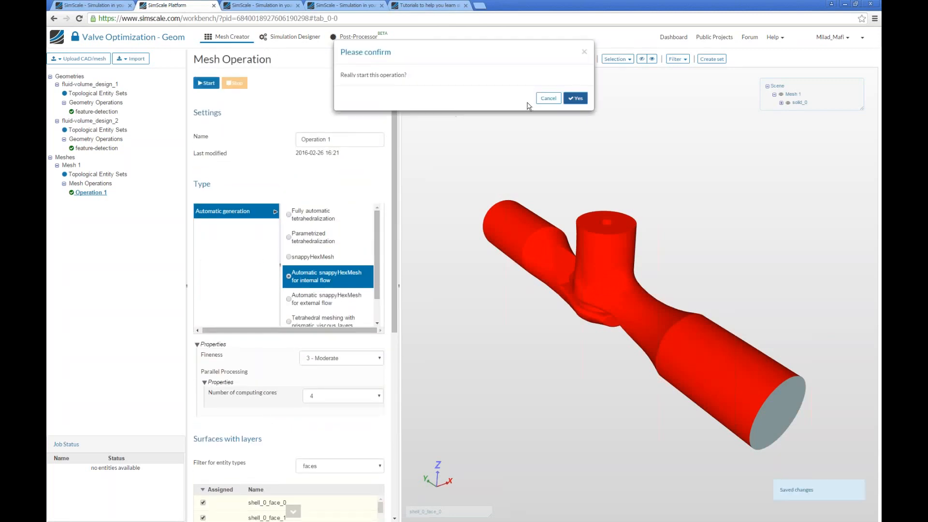
click(575, 99)
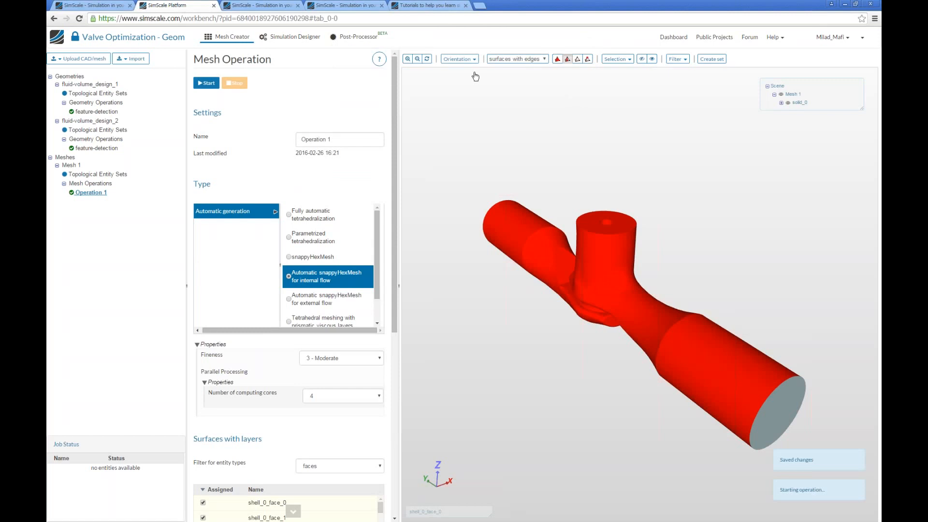
Step: Switch to the Valve Optimization - Mesh project, open it in the workbench, and display the Design_2 mesh
click(261, 5)
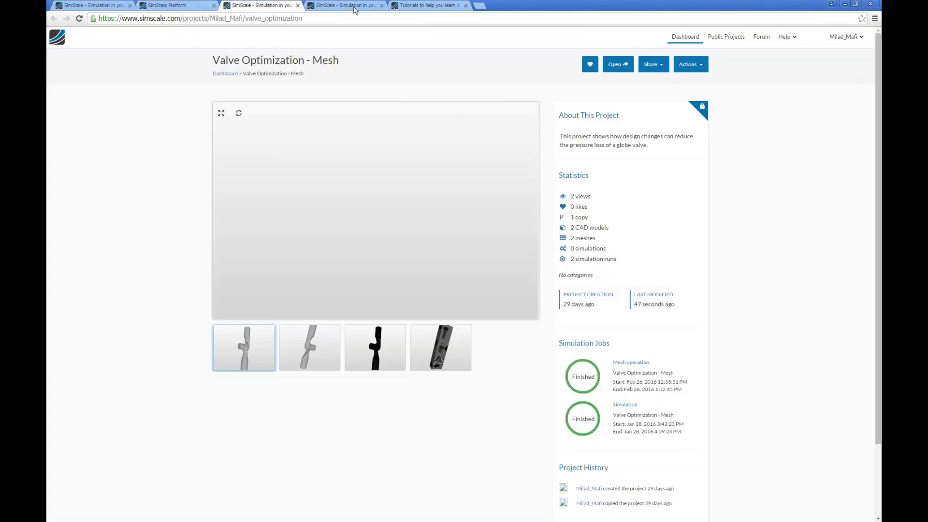
click(617, 73)
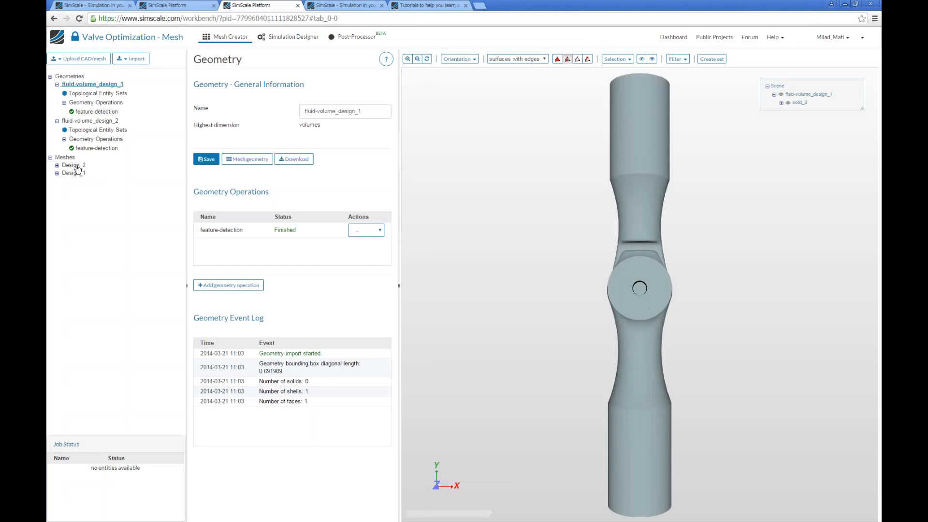
click(75, 165)
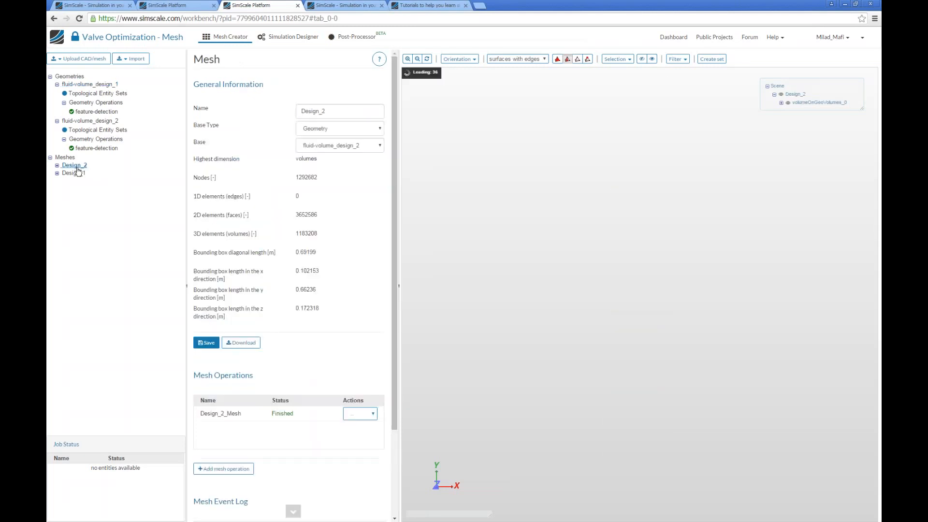
Step: Examine the boundary layer cells along the rim of the Design_2 pipe end face, viewed from the +y orientation
drag(518, 338, 545, 92)
click(460, 59)
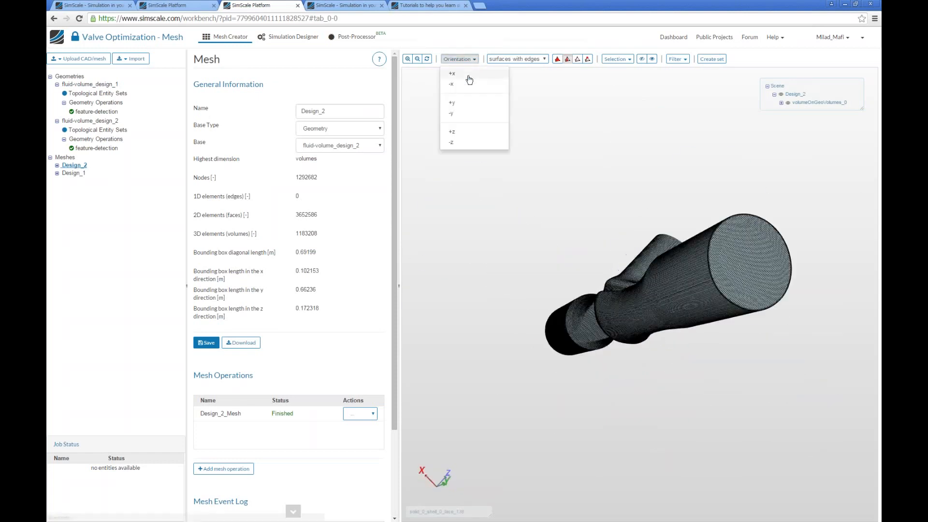
click(452, 102)
scroll(764, 223, up, 6)
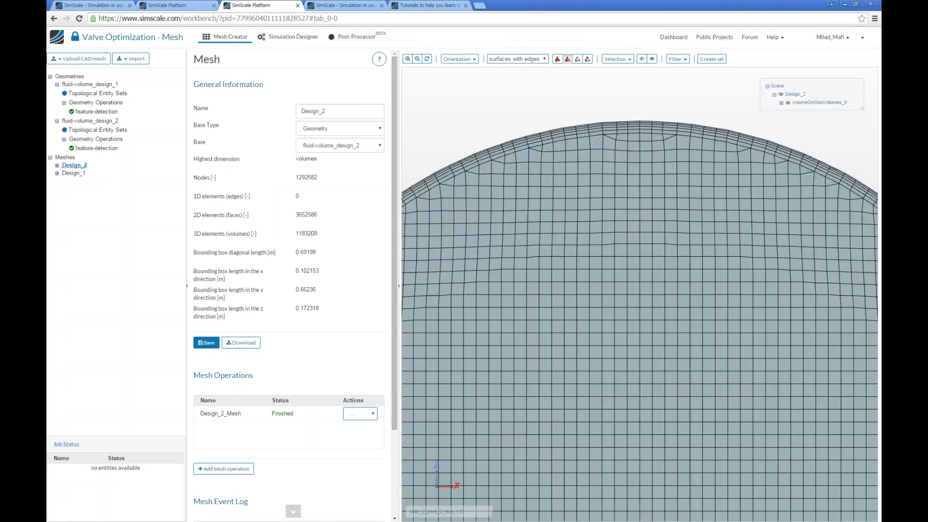
click(623, 126)
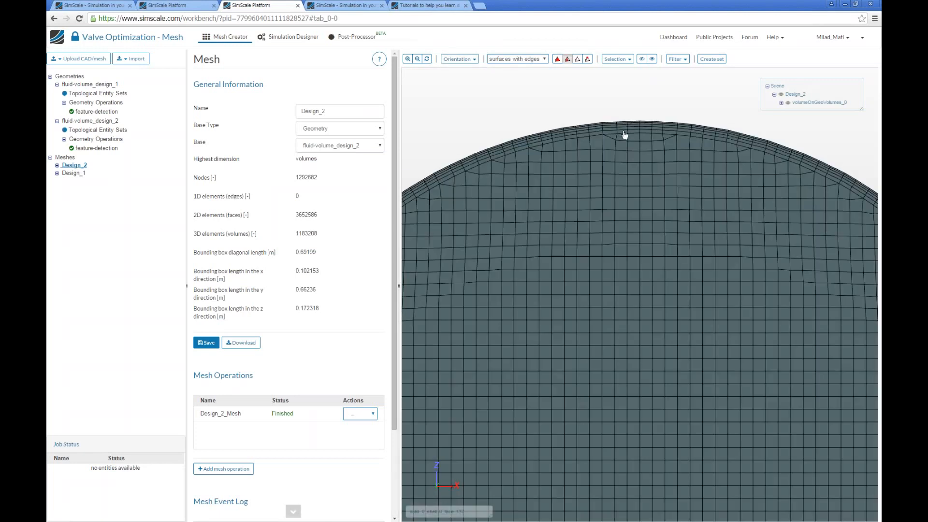
scroll(619, 121, up, 5)
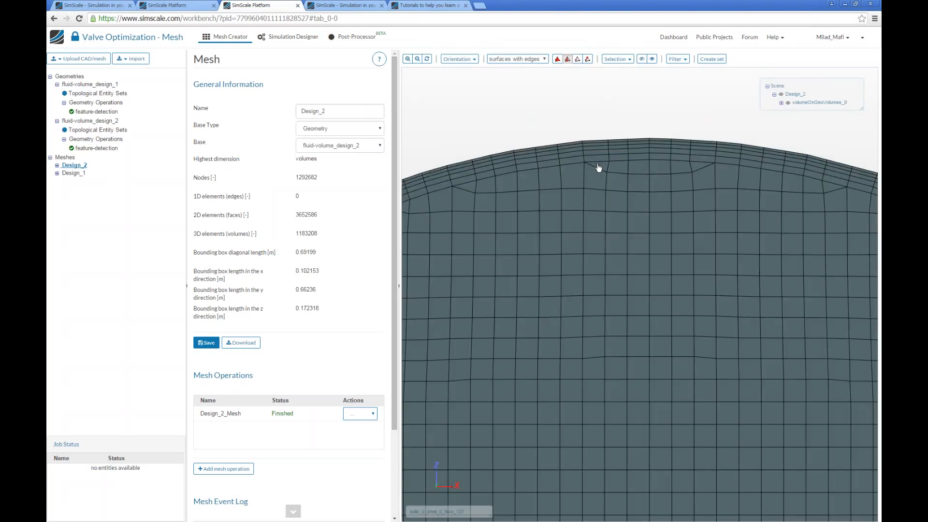
scroll(595, 157, down, 3)
scroll(595, 157, up, 3)
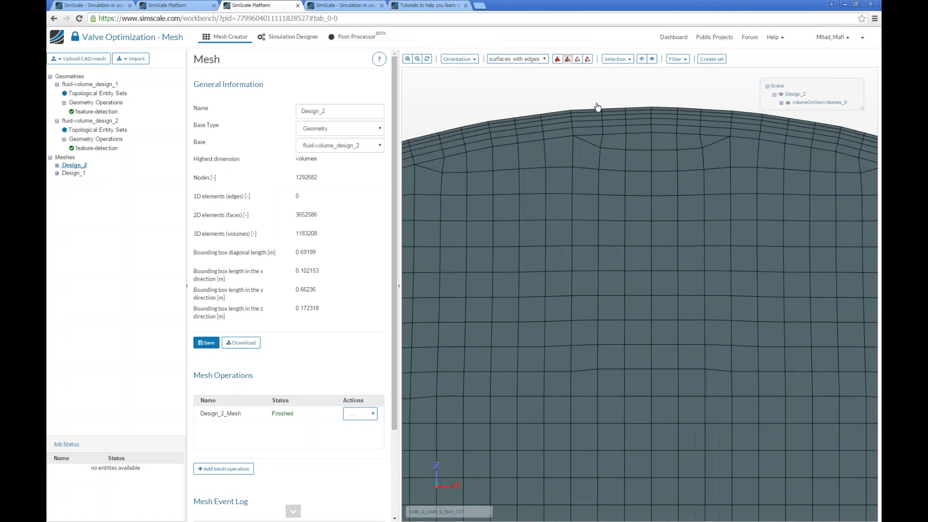
scroll(638, 166, down, 4)
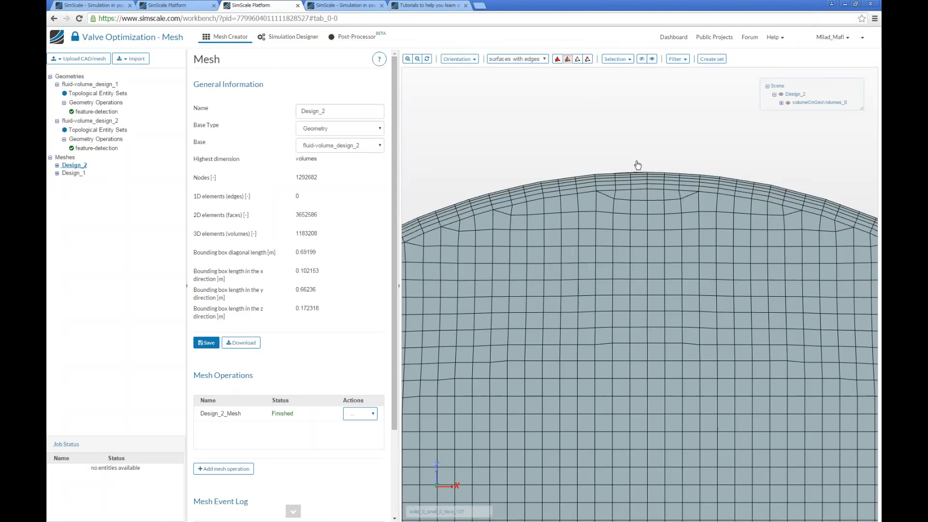
scroll(698, 198, down, 3)
Step: Review the Design_2 mesh around the valve body, along with its event log and the Design_2_Mesh operation's settings and log
drag(698, 198, 675, 232)
right_drag(675, 232, 632, 174)
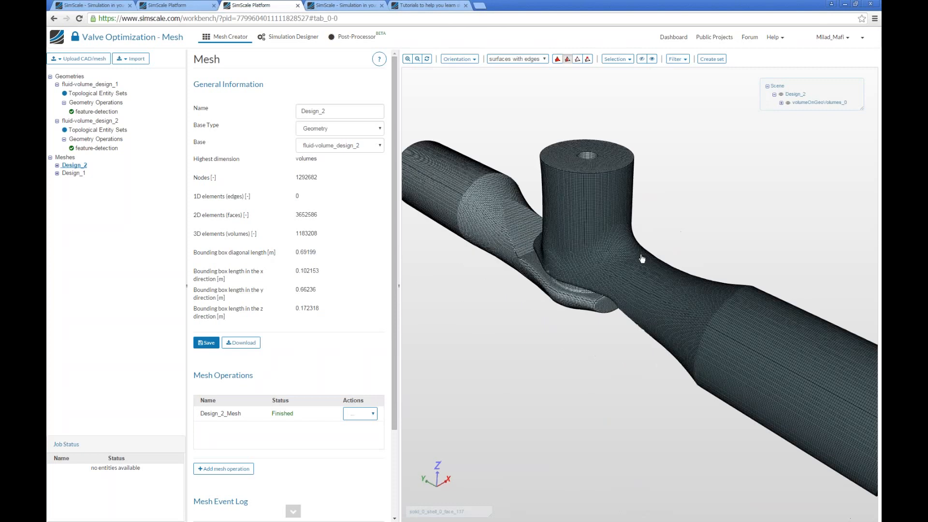
scroll(396, 263, down, 3)
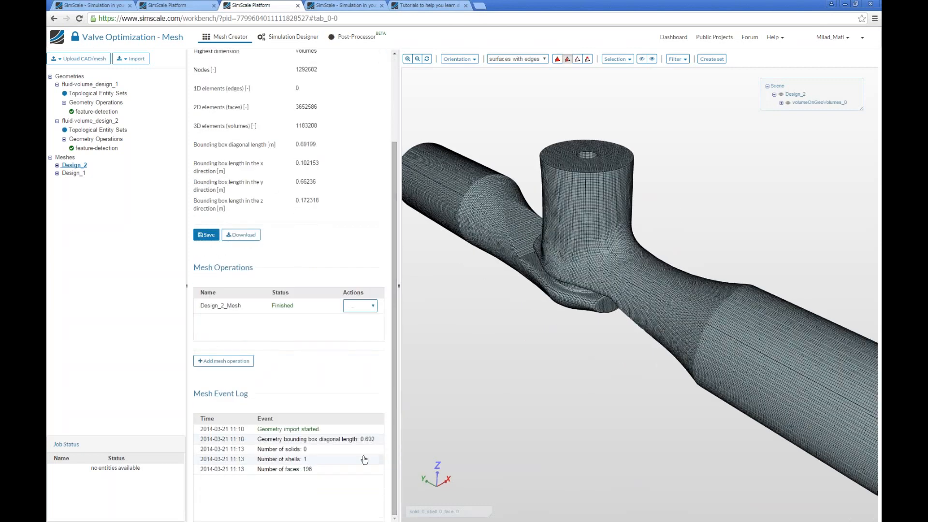
click(71, 166)
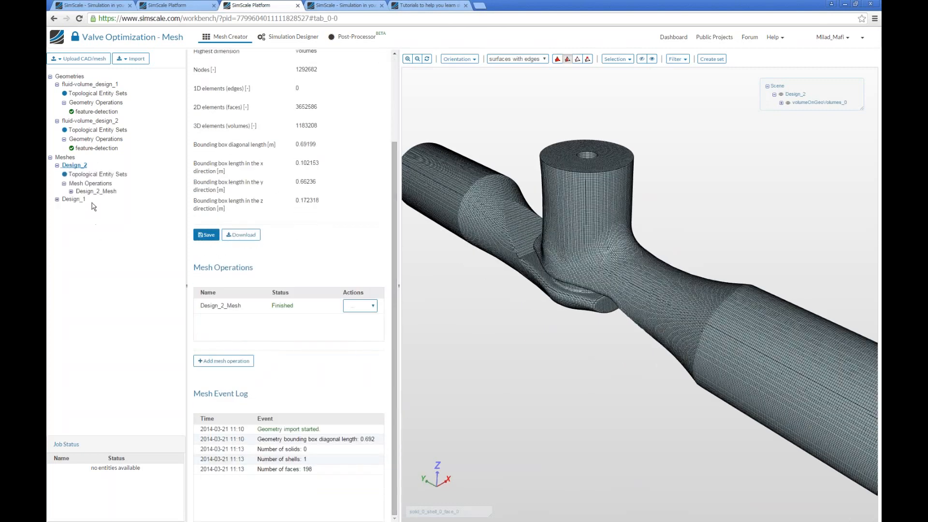
click(89, 183)
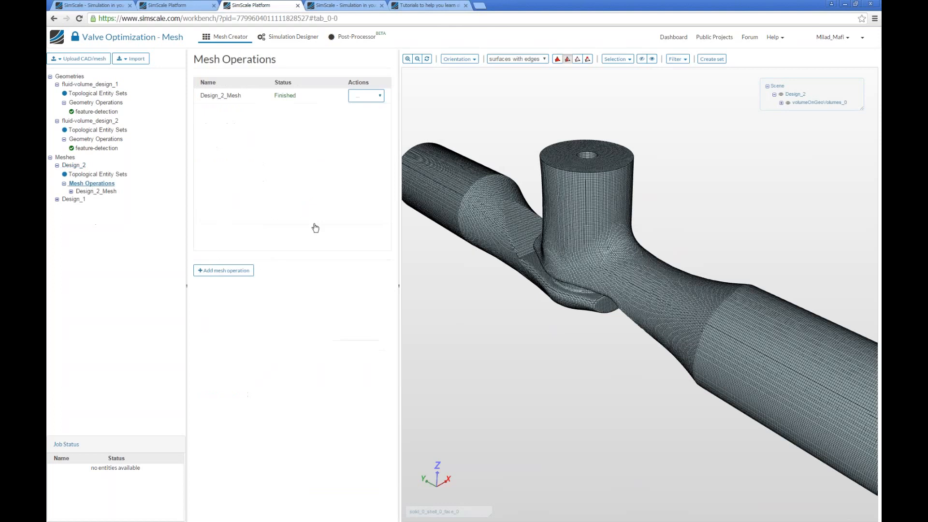
click(110, 191)
scroll(377, 352, down, 4)
scroll(376, 352, down, 5)
scroll(328, 463, down, 3)
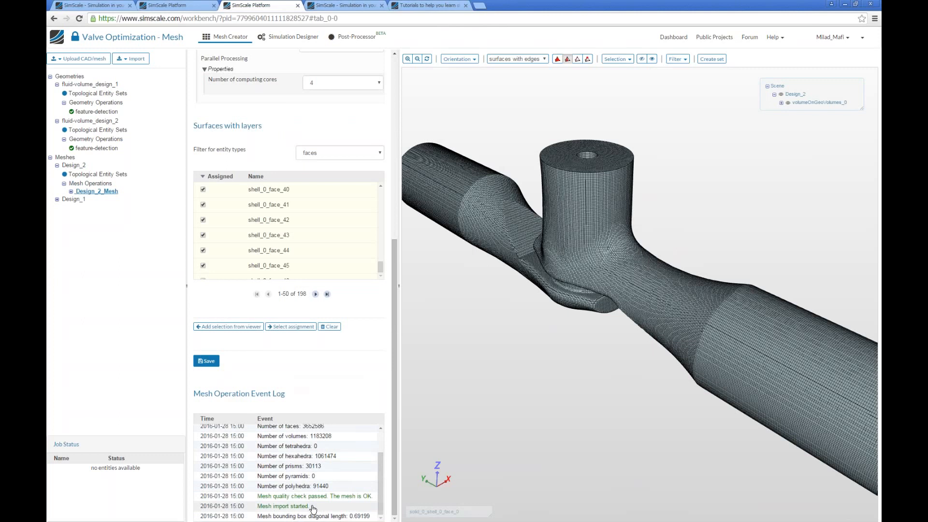
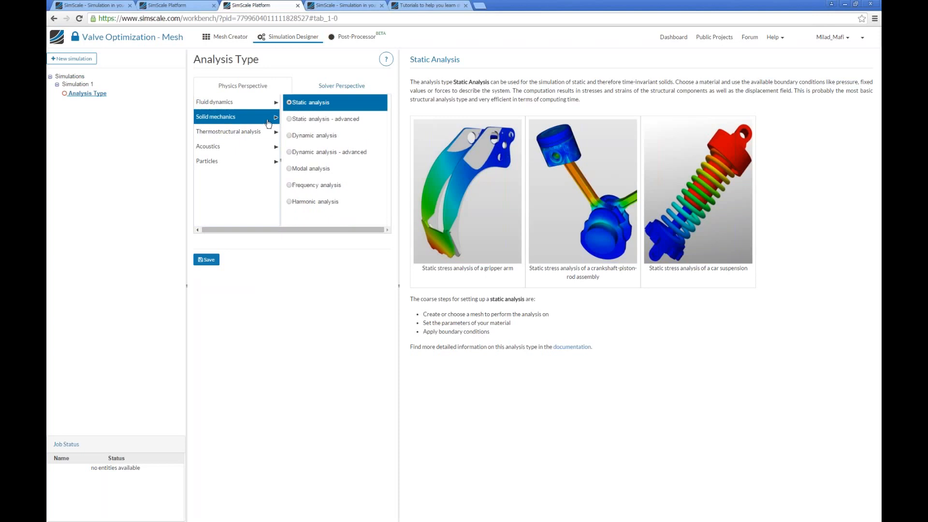
Step: Choose Incompressible fluid dynamics as the analysis type and set the turbulence model to k-omega SST
mouse_move(260, 134)
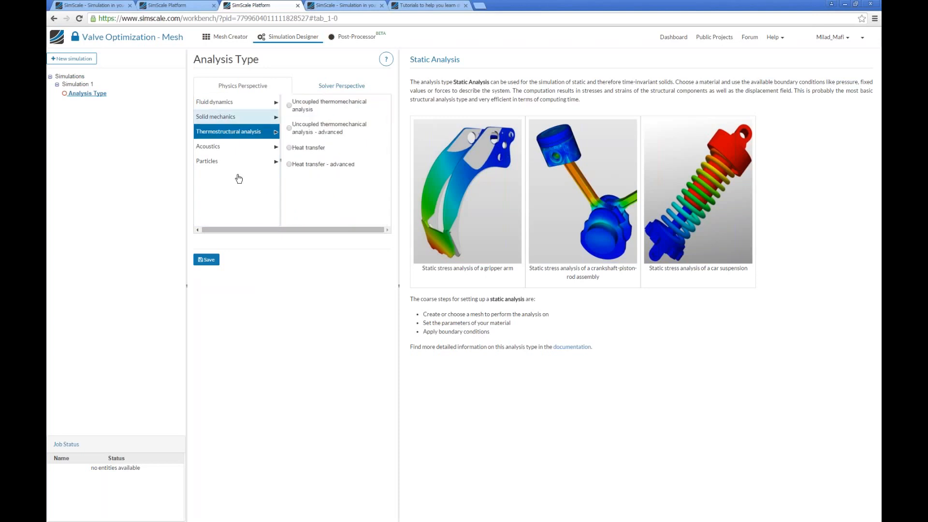
mouse_move(241, 103)
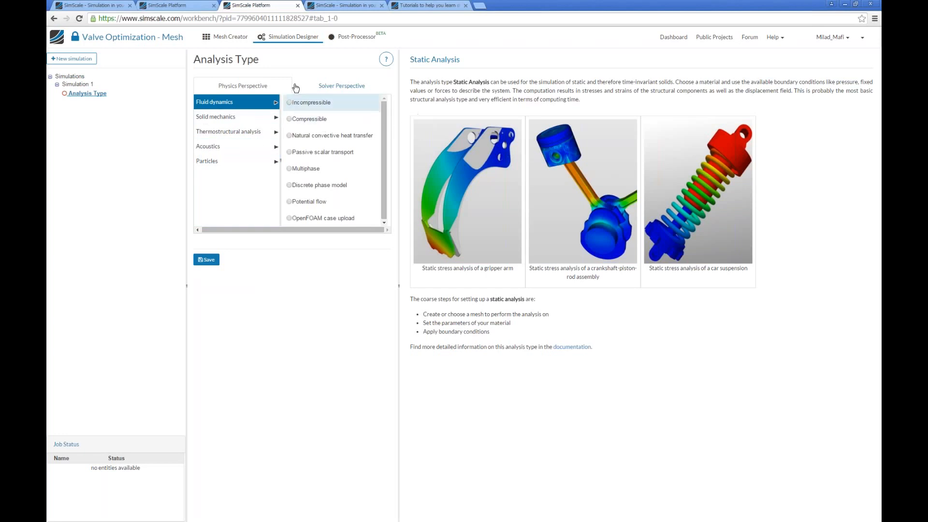
click(323, 103)
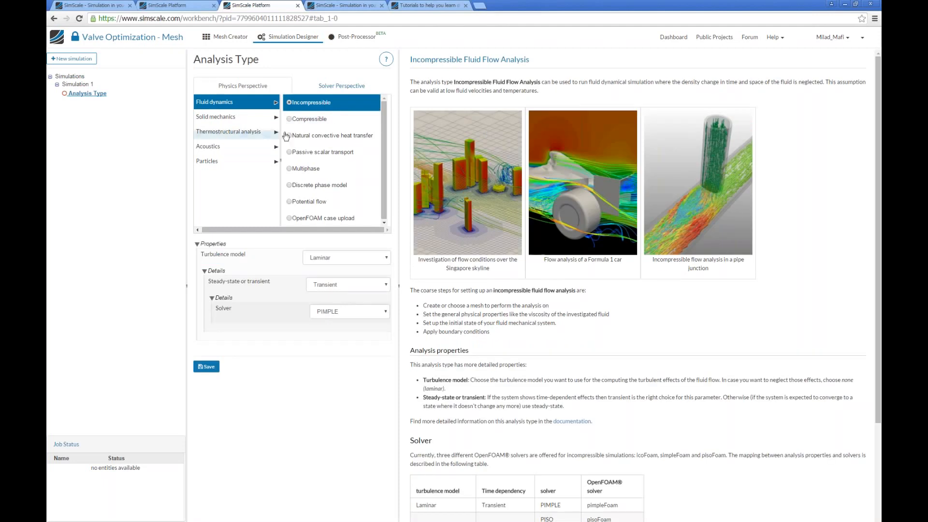
click(328, 263)
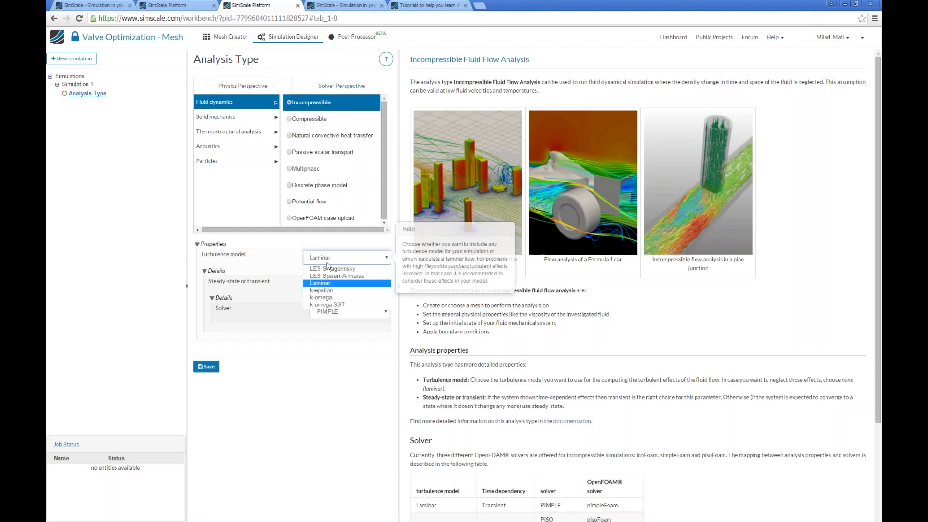
click(329, 305)
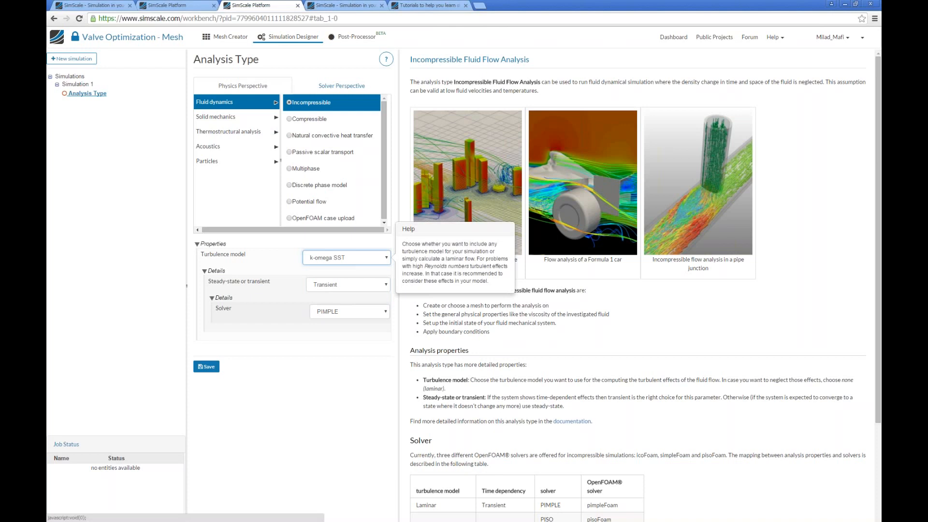
Step: Set the incompressible analysis to Steady-state and save the analysis type
click(323, 290)
click(317, 296)
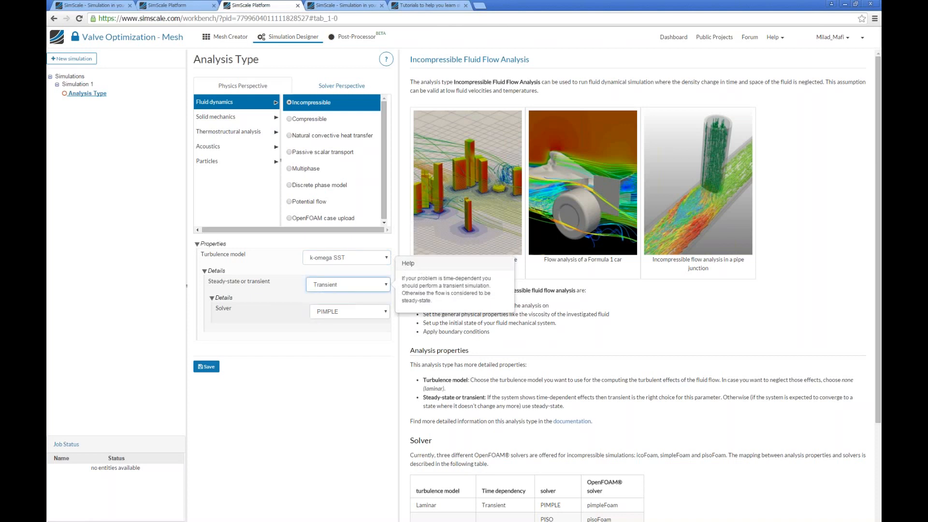
click(336, 287)
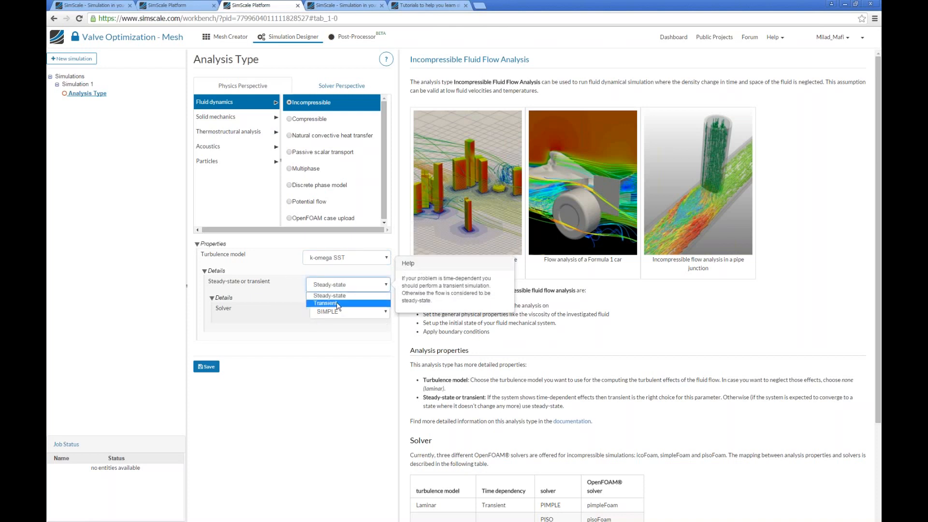
click(340, 297)
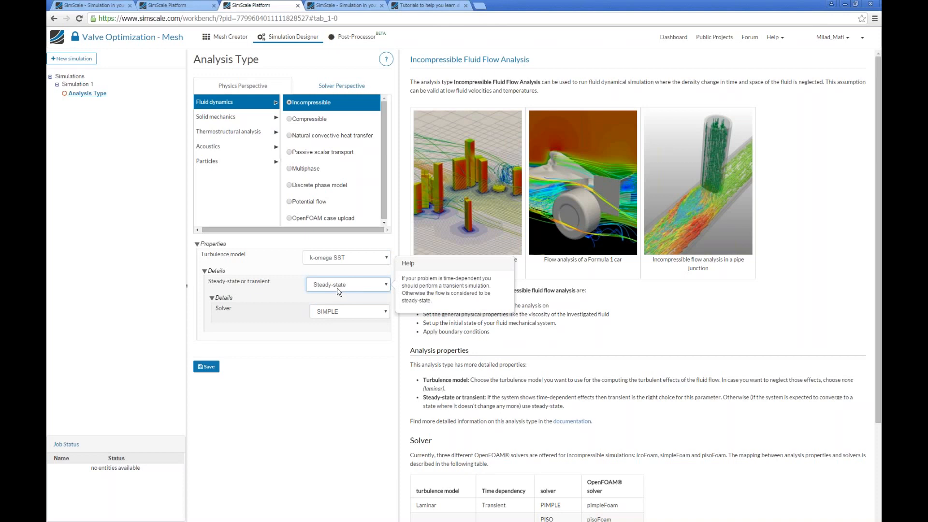
click(338, 285)
click(338, 295)
click(207, 367)
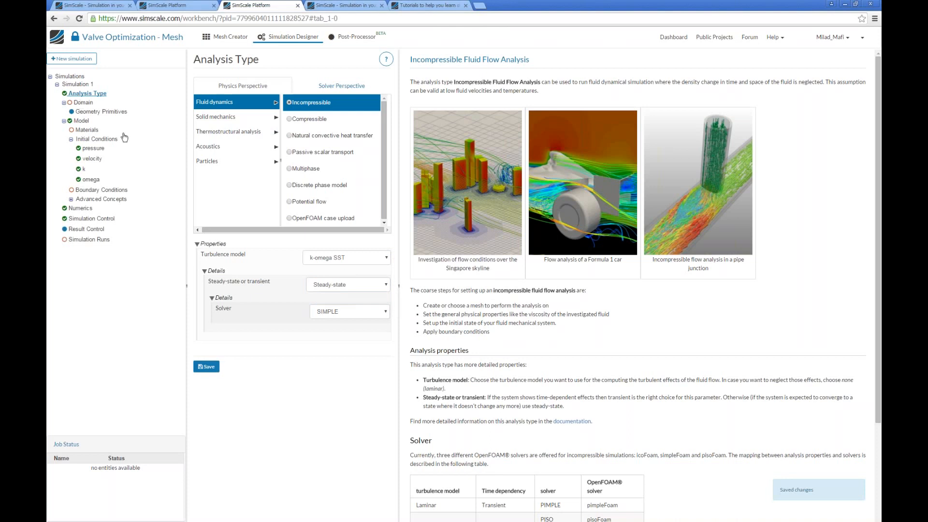
Step: Assign the Design_2 mesh as the simulation domain and save it
click(81, 102)
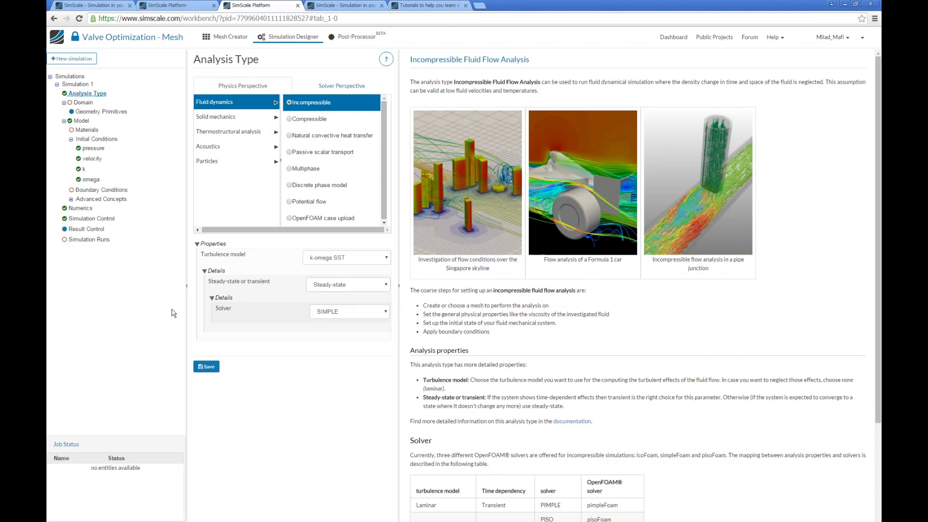
click(329, 204)
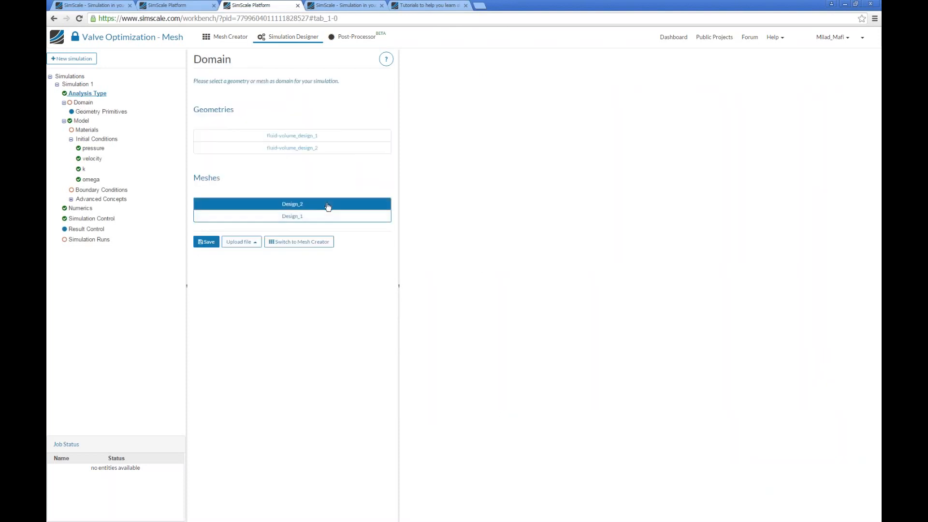
click(206, 242)
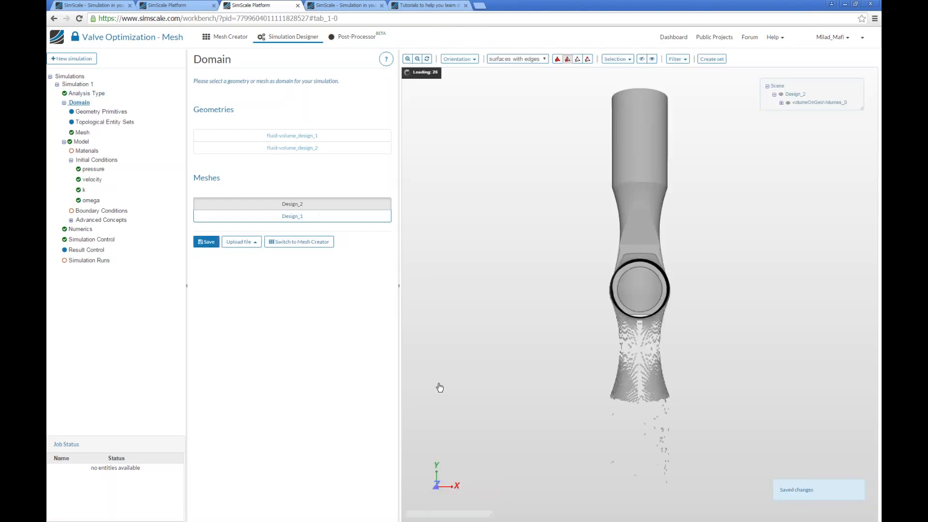
drag(554, 396, 629, 290)
Step: Add Water from the material library as the fluid material and assign it to volumeOnGeoVolumes_0
click(88, 151)
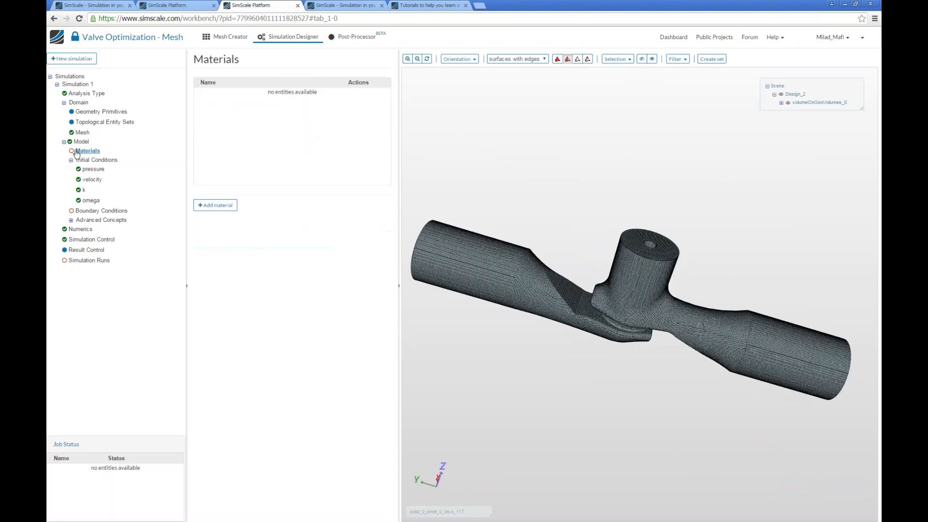
click(215, 205)
click(263, 370)
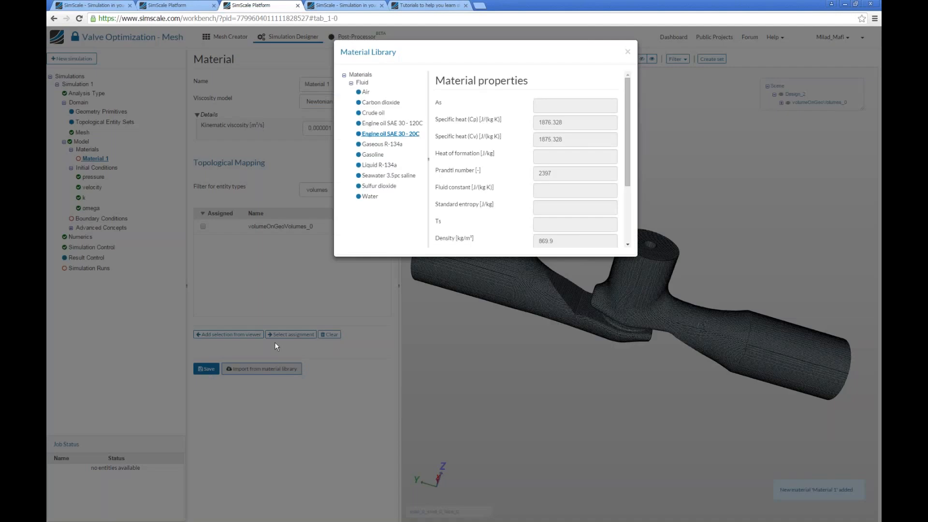
click(382, 197)
scroll(462, 212, down, 3)
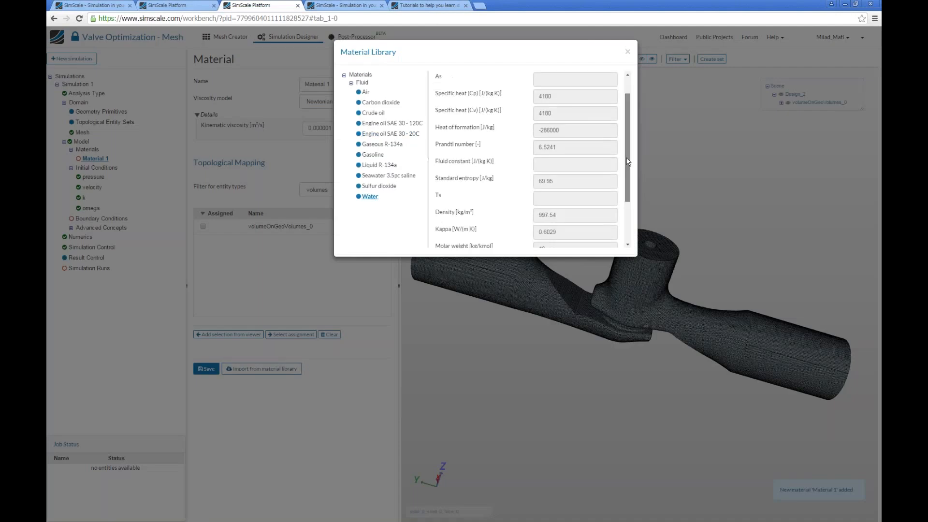
click(445, 230)
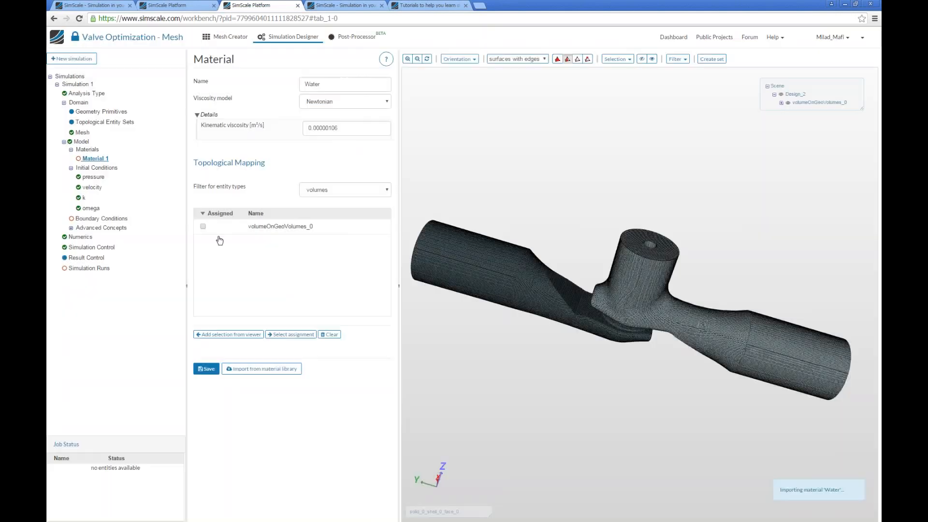
click(217, 231)
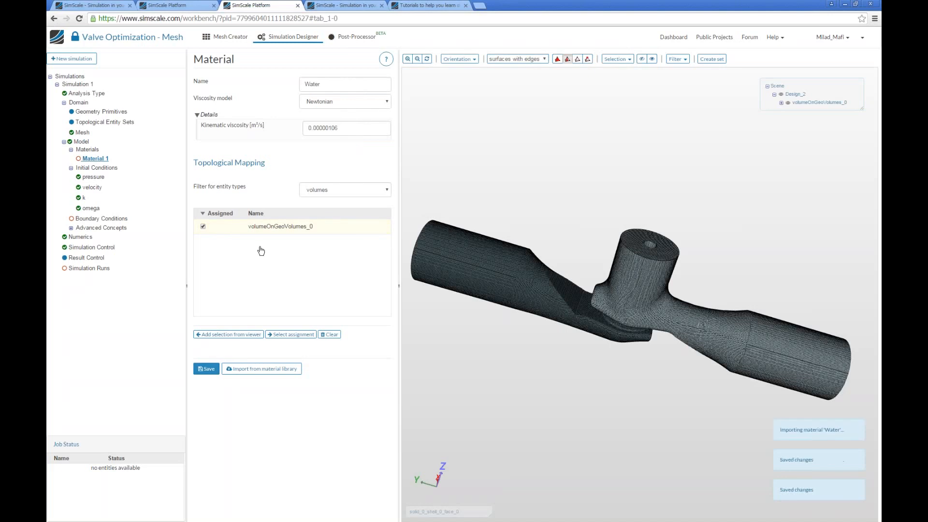
Step: Review the material properties of Water in the material library
drag(559, 166, 484, 175)
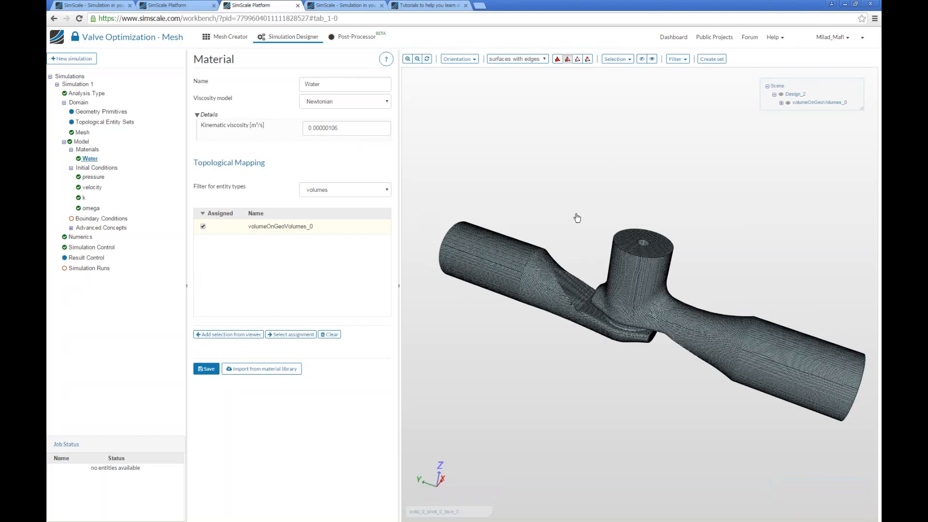
drag(525, 257, 478, 219)
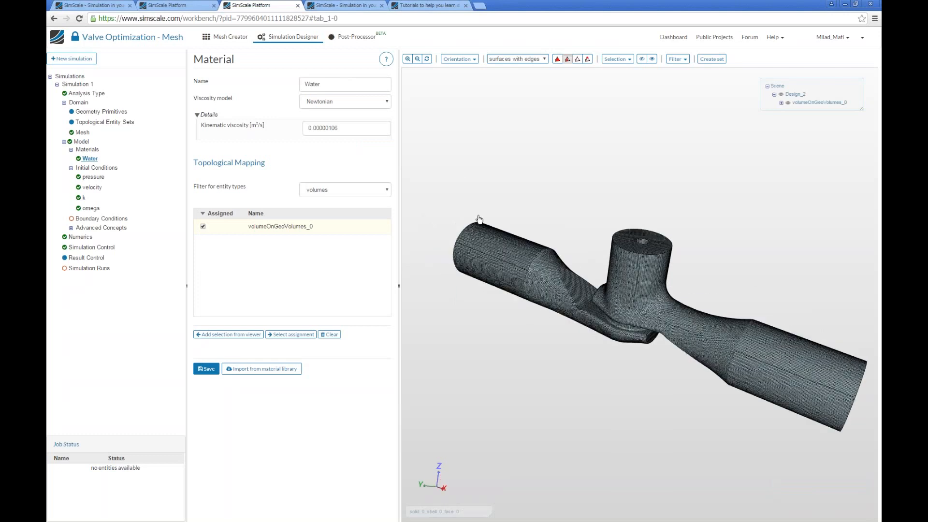
click(261, 370)
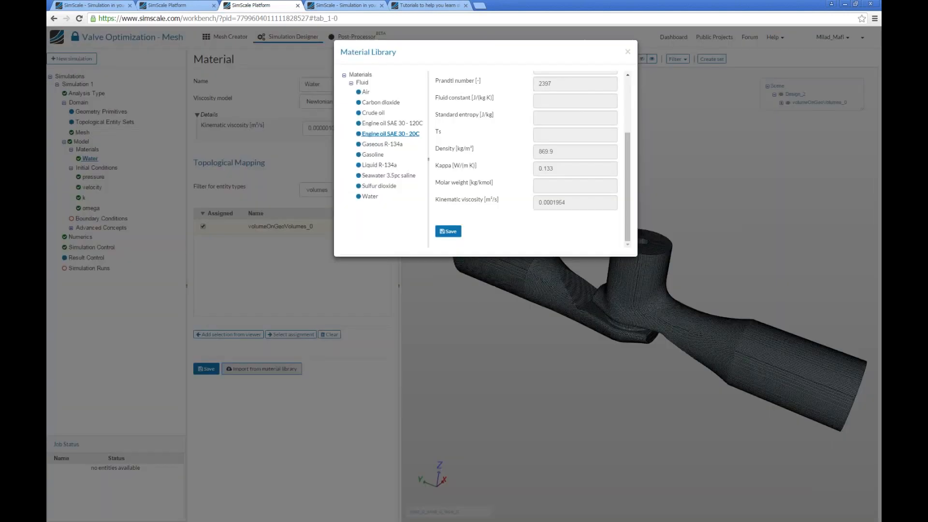
scroll(624, 128, up, 3)
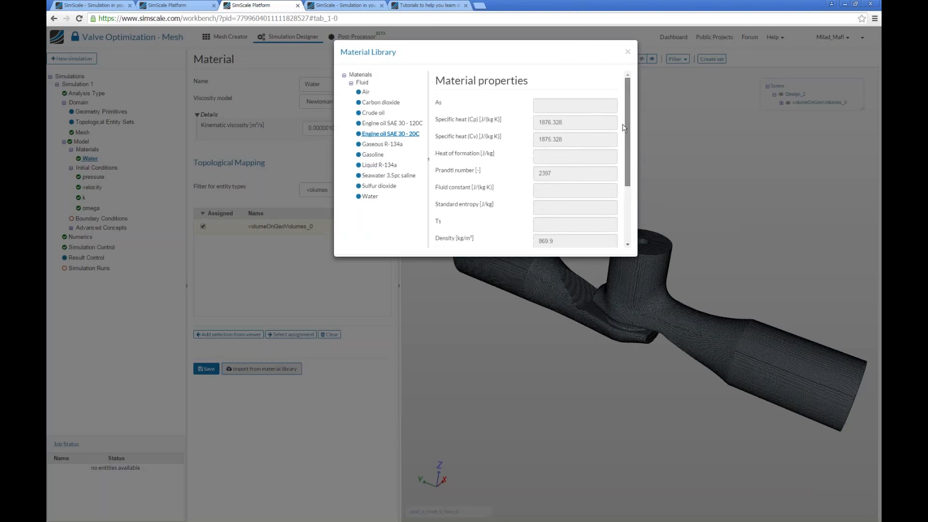
click(369, 197)
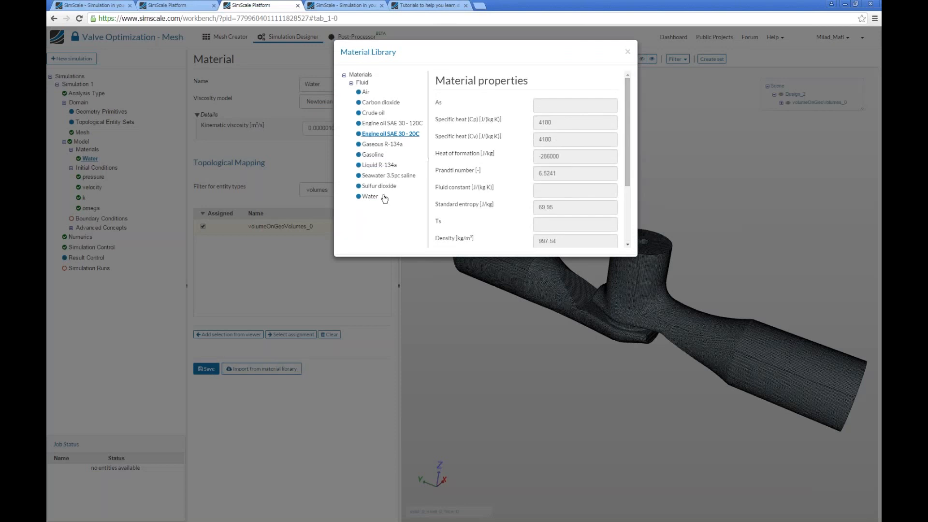
scroll(614, 125, down, 3)
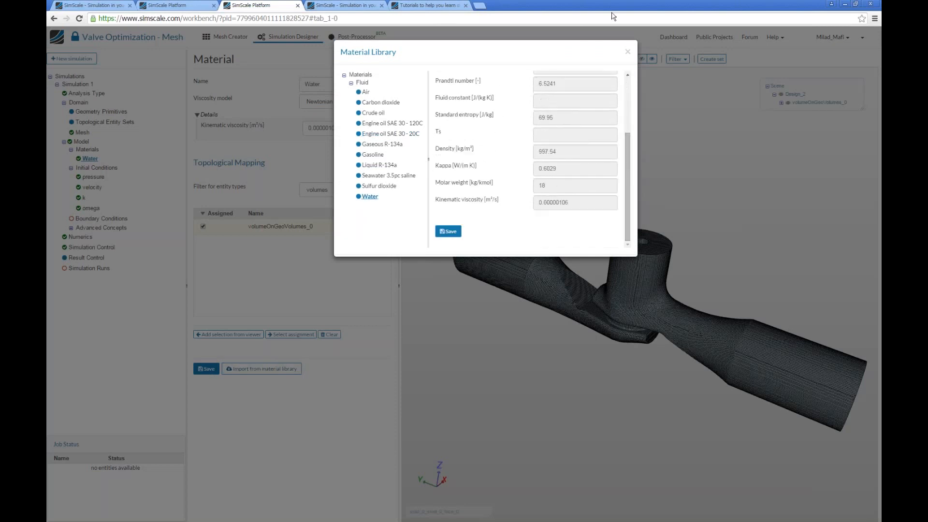
click(628, 52)
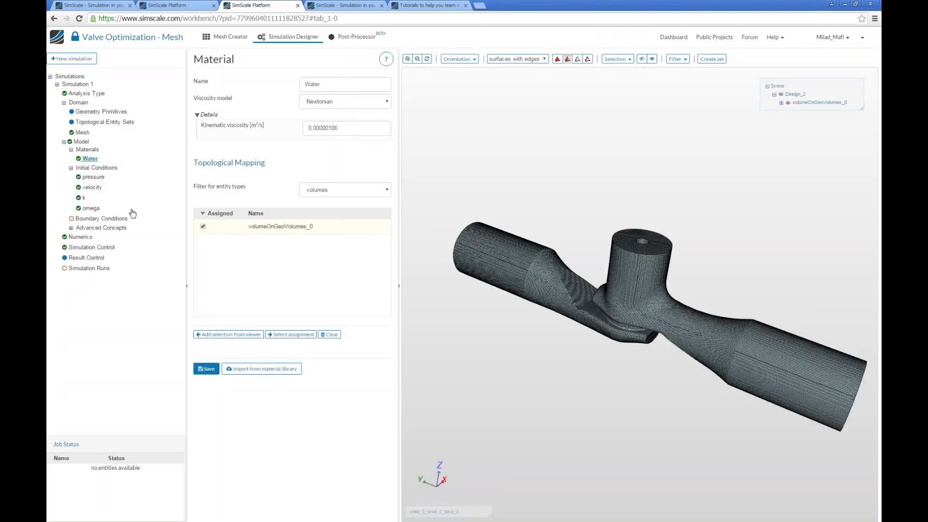
Step: Review the uniform initial conditions, examining the pressure and velocity values
click(111, 220)
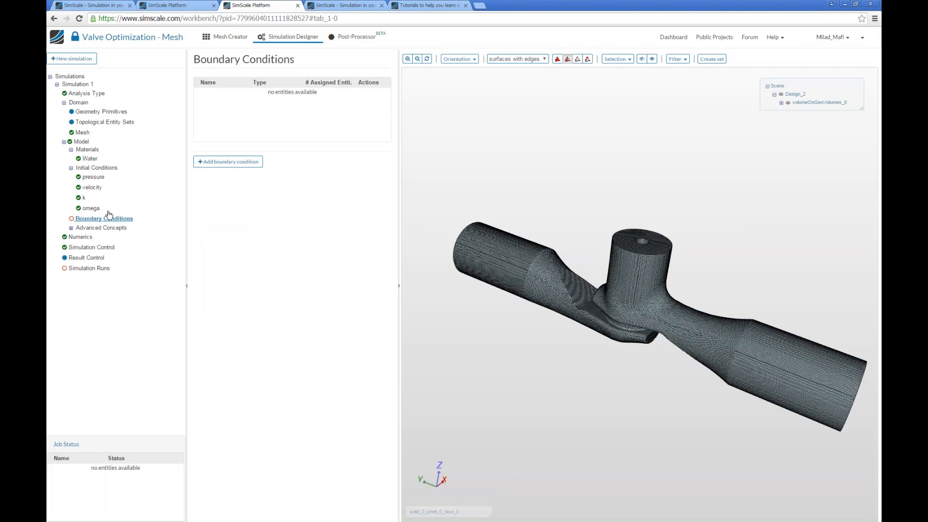
click(99, 168)
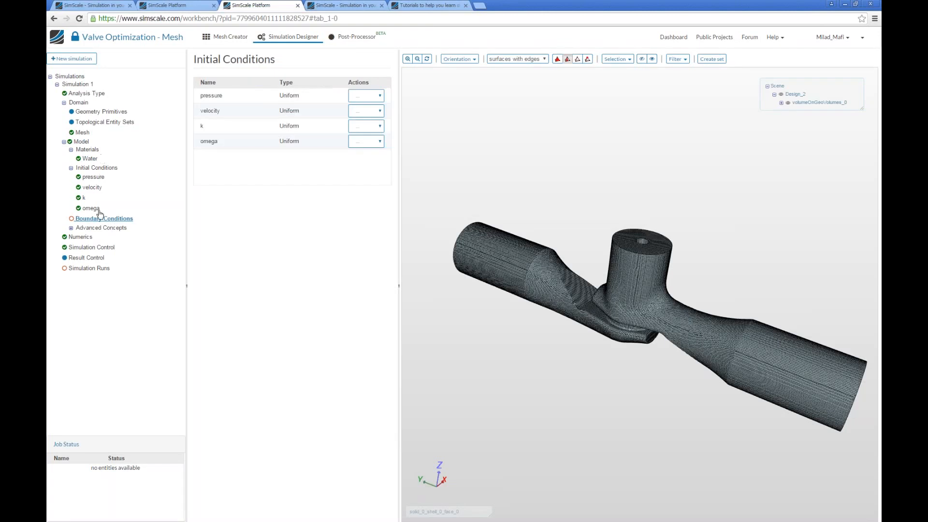
click(100, 219)
click(91, 207)
click(99, 168)
click(93, 188)
click(93, 177)
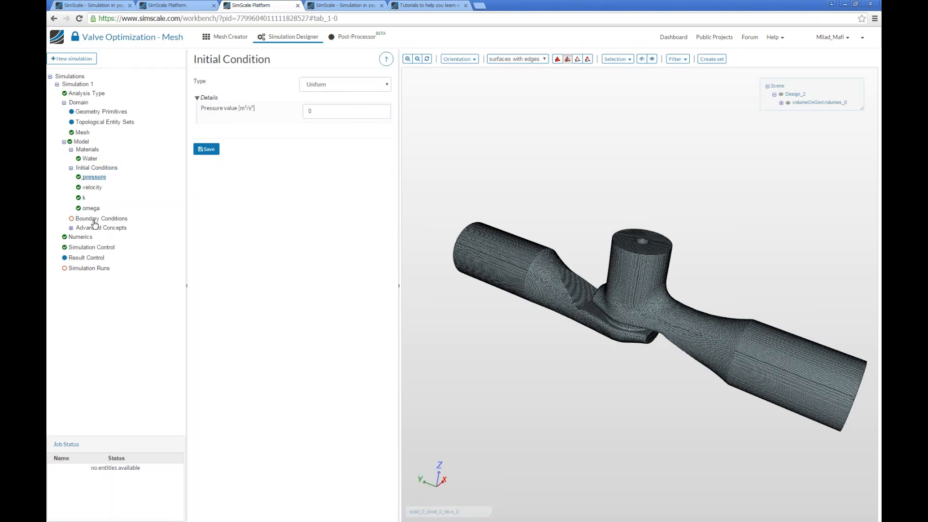
click(92, 168)
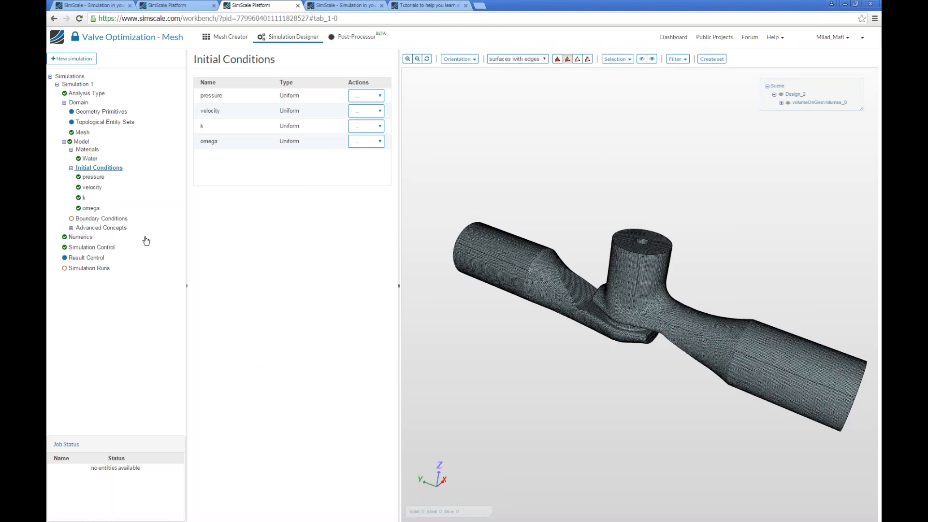
click(94, 177)
click(103, 187)
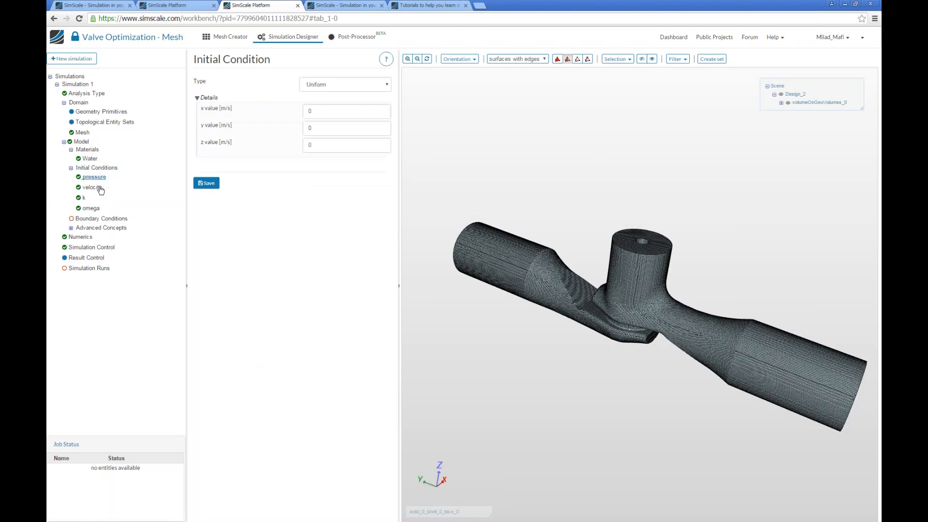
click(94, 177)
click(101, 187)
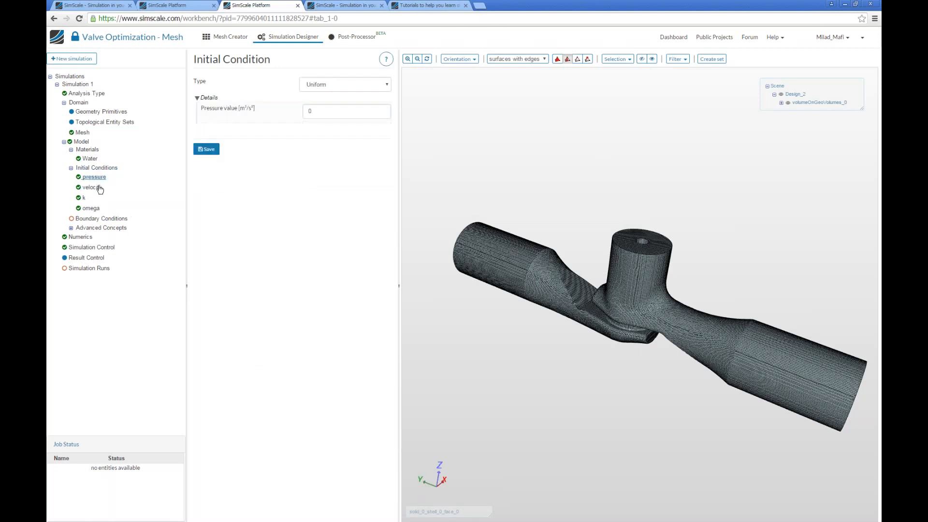
click(101, 188)
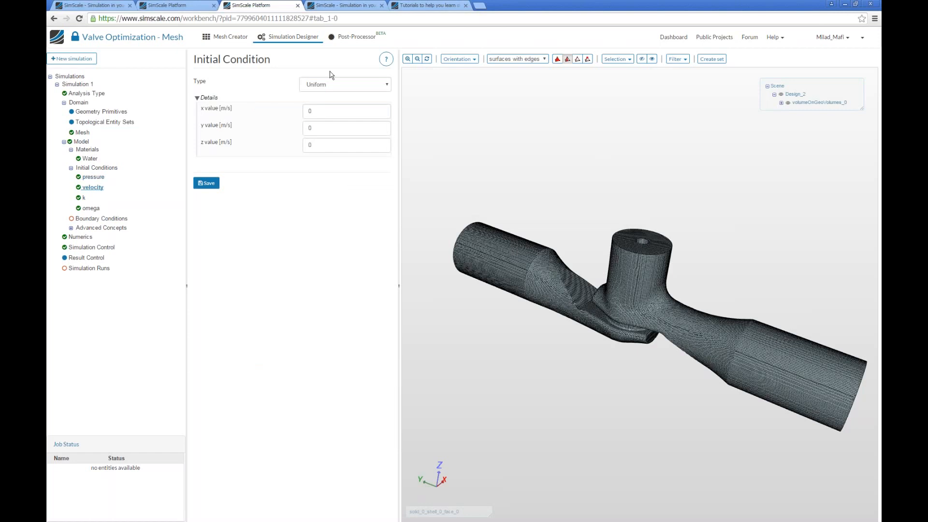
click(97, 177)
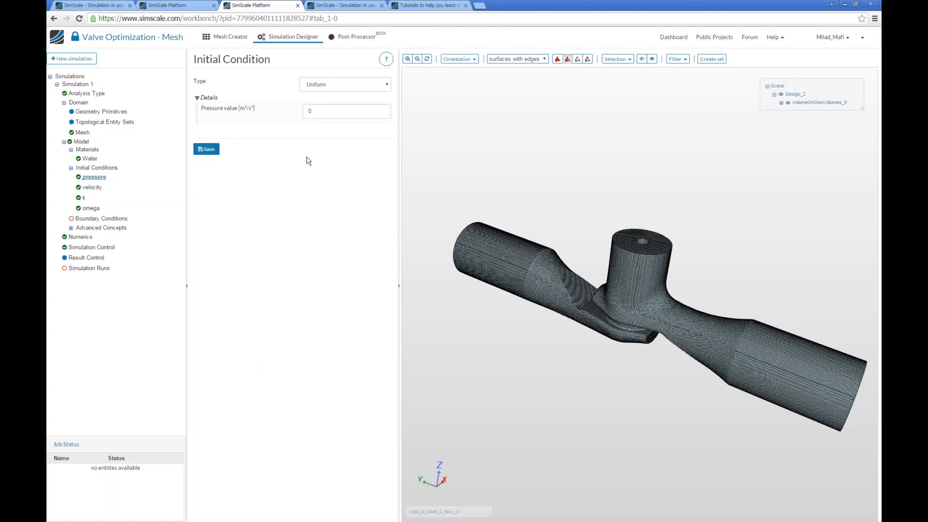
double_click(306, 111)
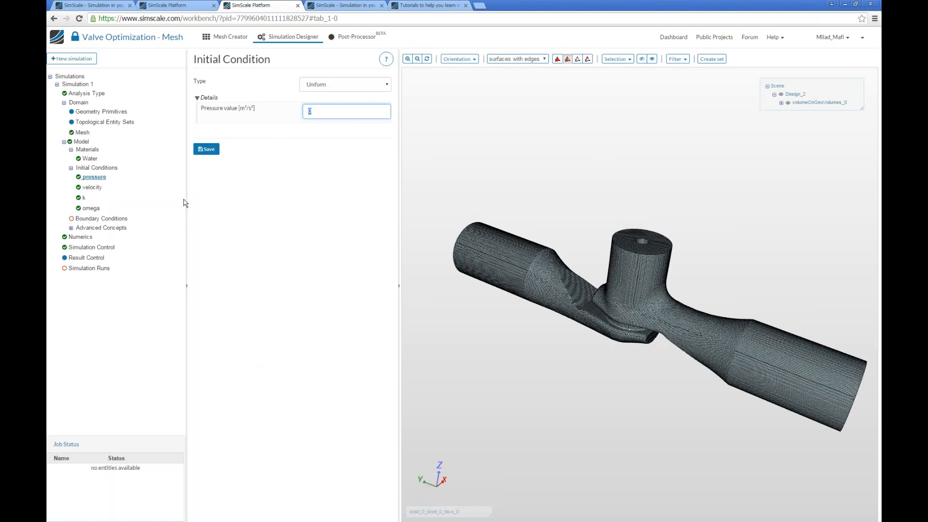
Step: Set the initial turbulent kinetic energy value (k) to 0.00135 m²/s² and save it
click(87, 200)
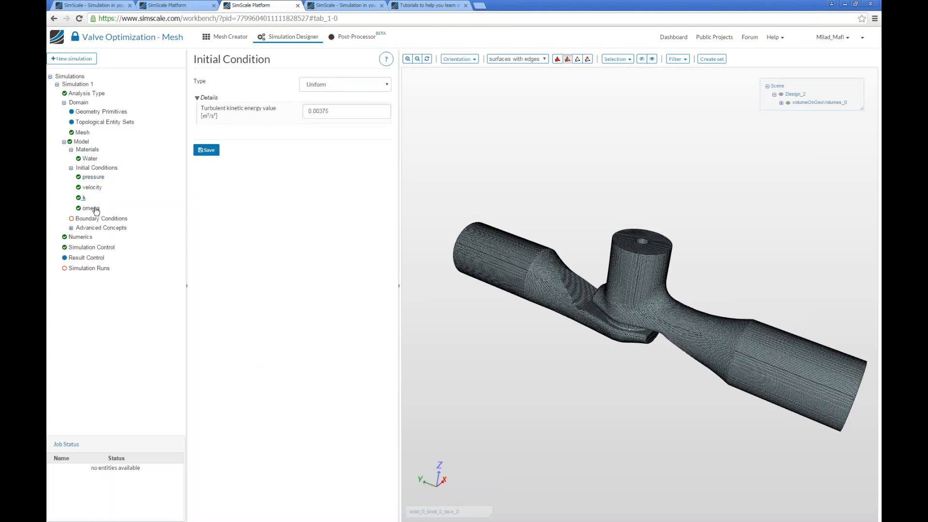
click(94, 209)
click(87, 199)
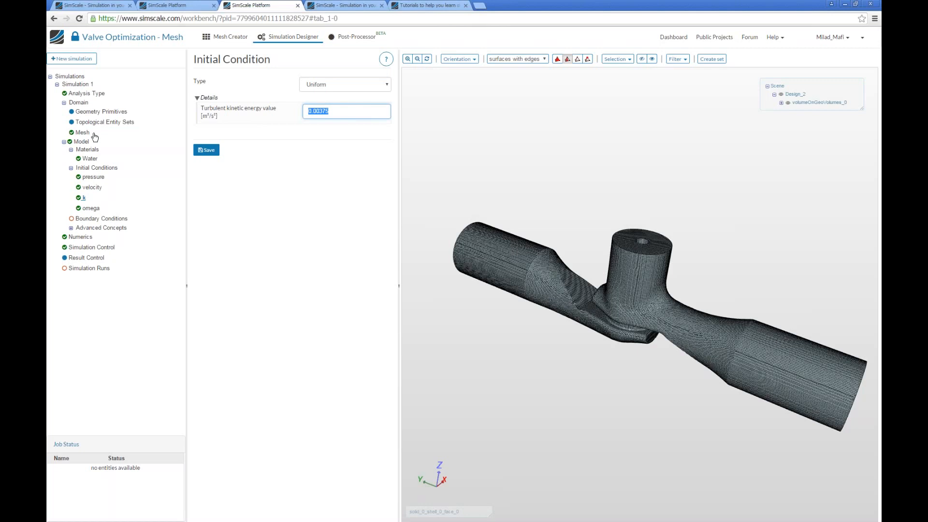
text(0)
click(200, 150)
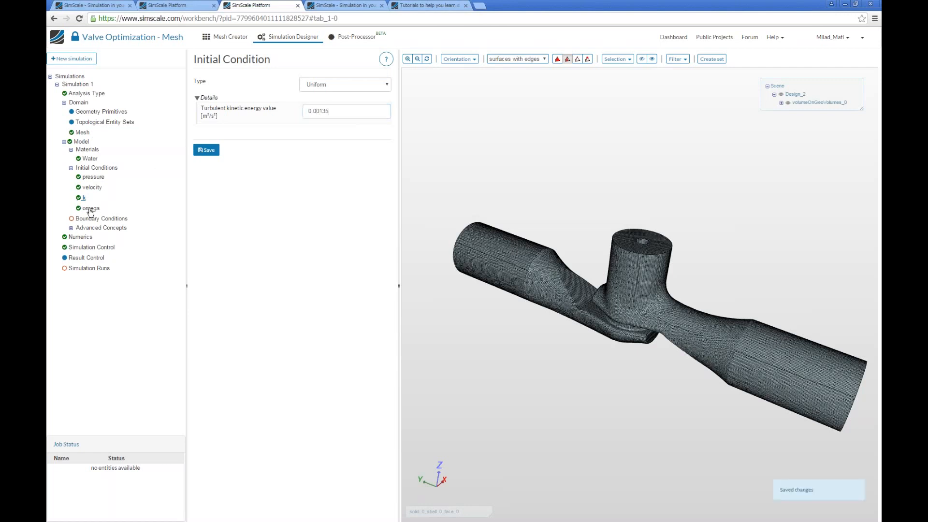
Step: Set the initial specific turbulence dissipation rate (omega) to 58.3 1/s and save it
click(90, 209)
click(366, 110)
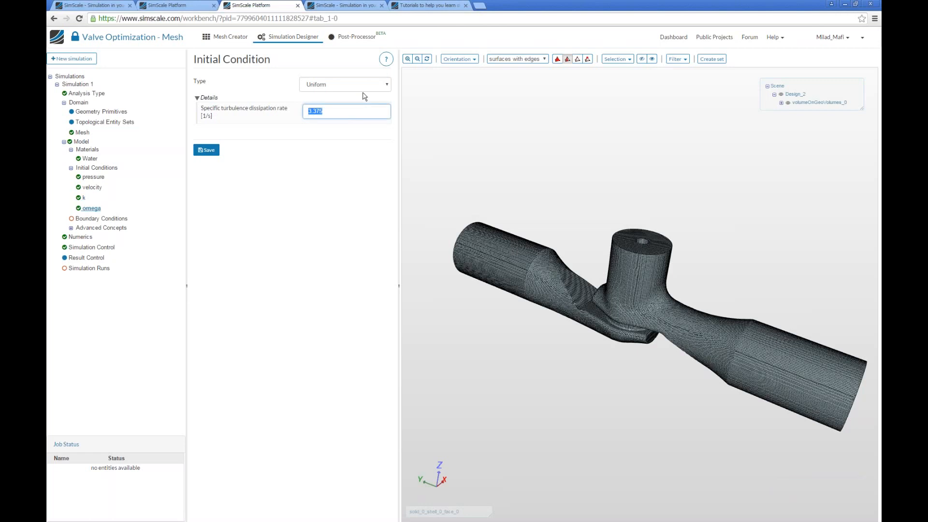
text(58.3)
key(Return)
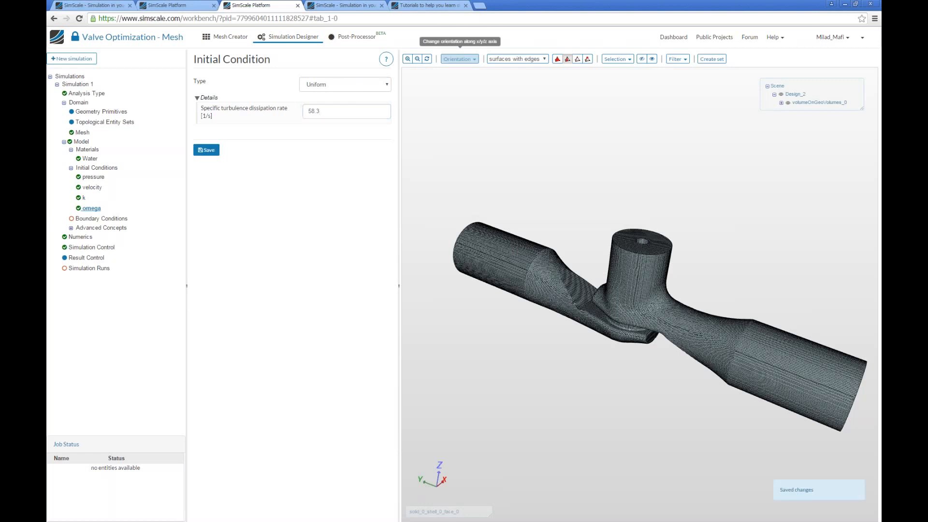
Step: Open the boundary conditions and display the valve mesh as plain surfaces without edges
click(126, 220)
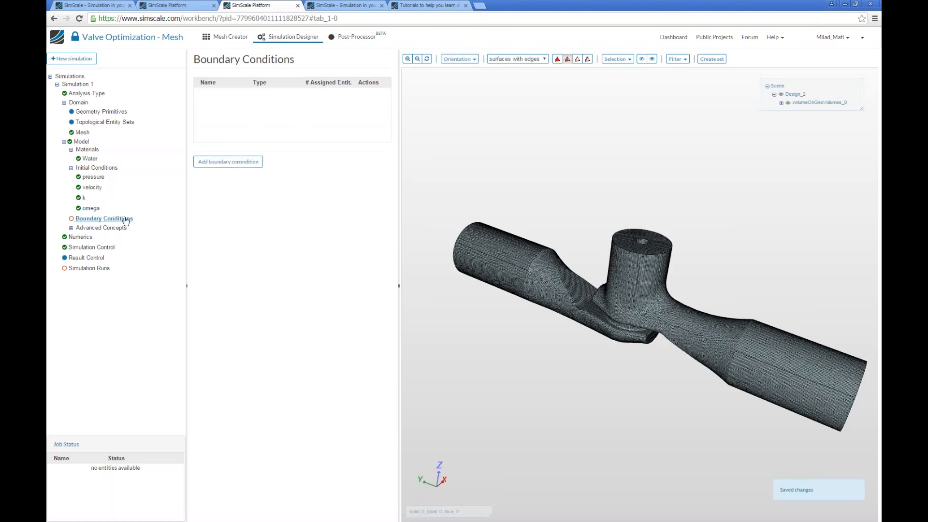
click(530, 60)
click(524, 68)
drag(566, 140, 686, 201)
Step: Add a boundary condition named Inlet and select the circular pipe end face solid_0_shell_0_face_137 in the viewer
click(248, 164)
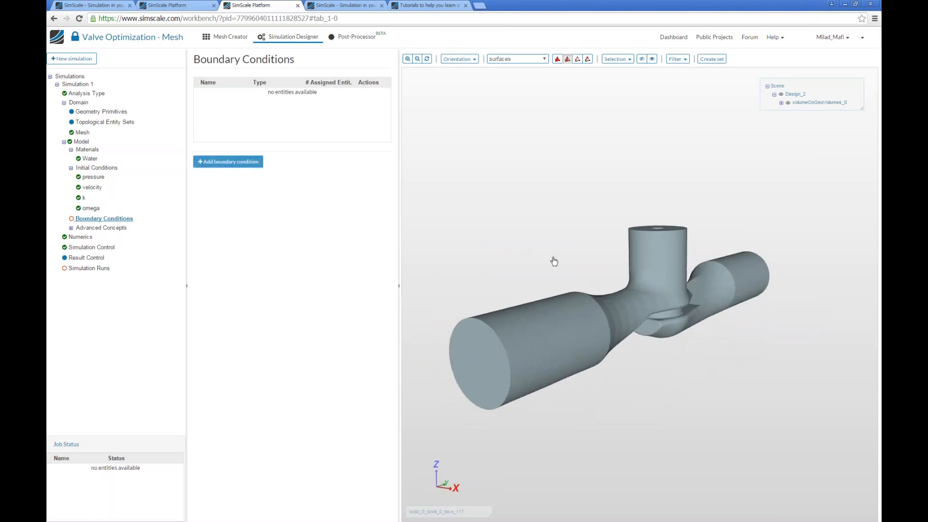
drag(554, 298, 566, 304)
click(492, 377)
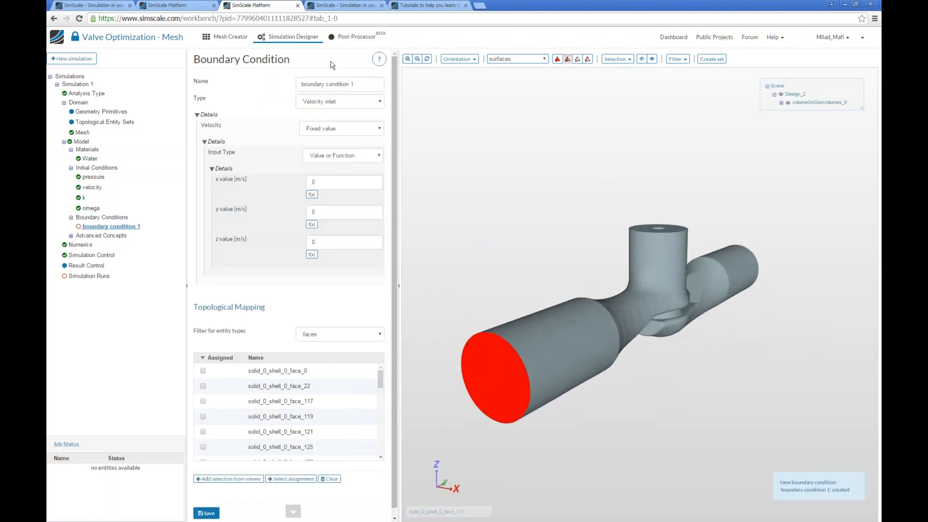
triple_click(337, 84)
text(Inlet)
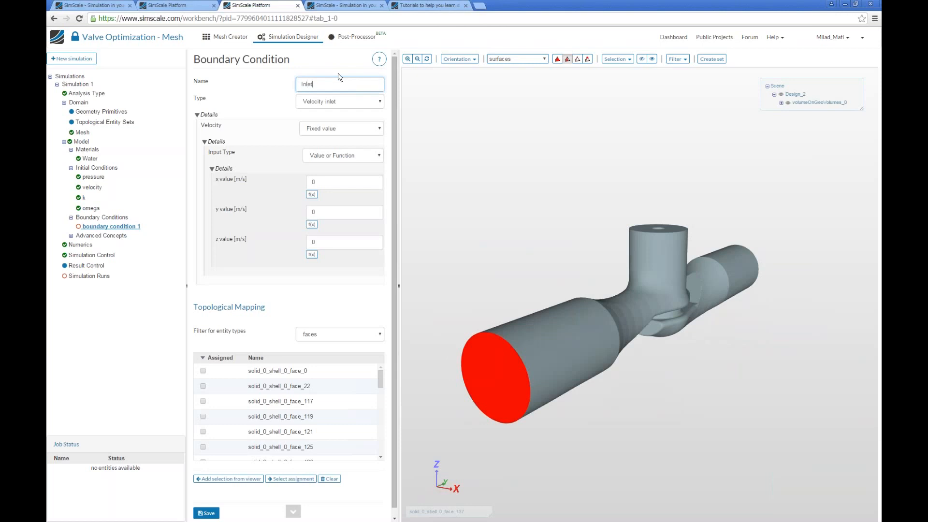
Step: Keep Velocity inlet as the Inlet type and set its velocity definition to Inlet flow rate using Mass flow rate
click(354, 109)
click(353, 109)
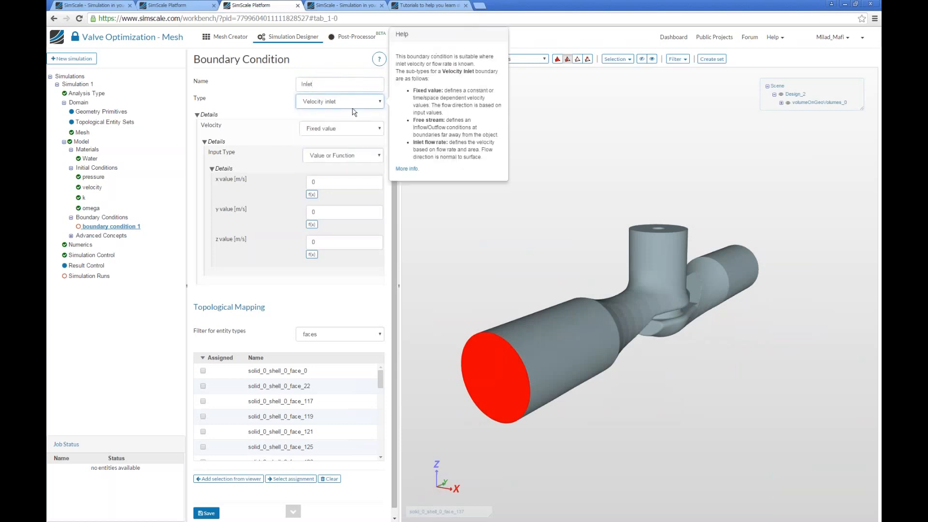
click(347, 128)
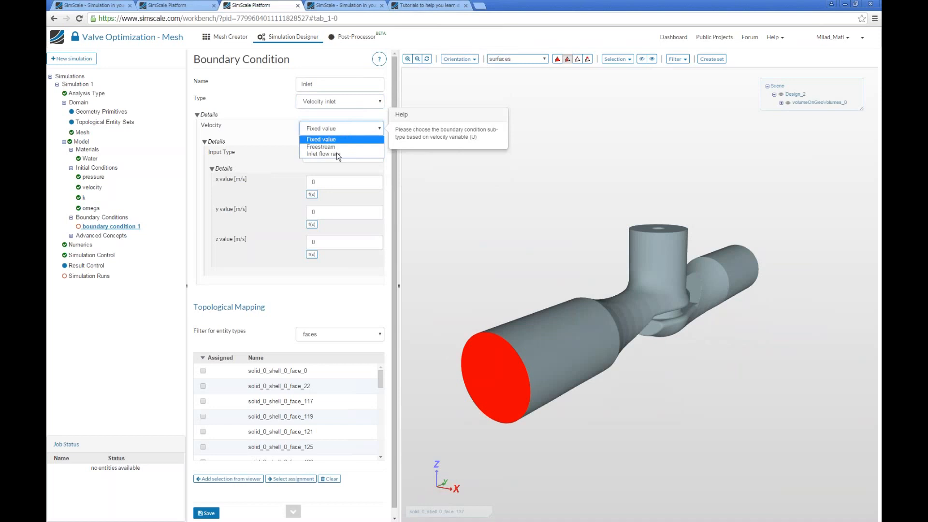
click(335, 154)
click(334, 131)
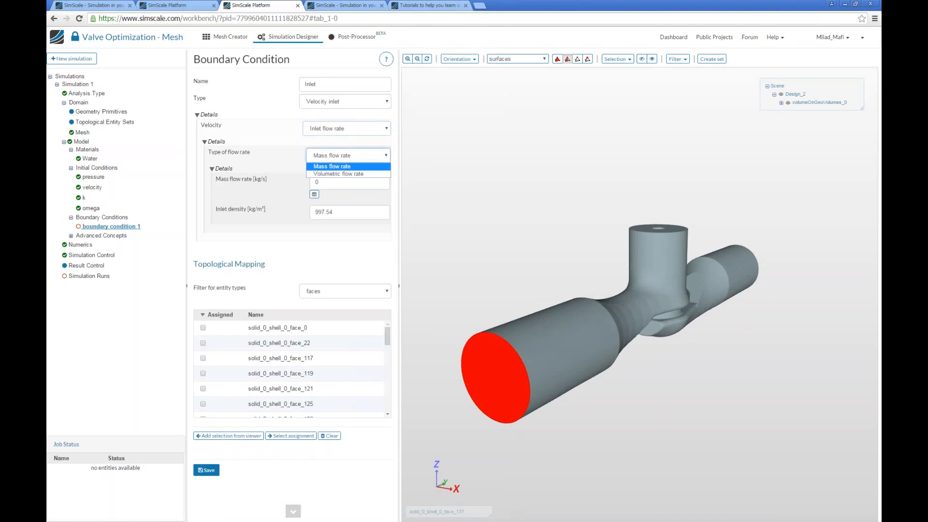
click(335, 139)
click(336, 130)
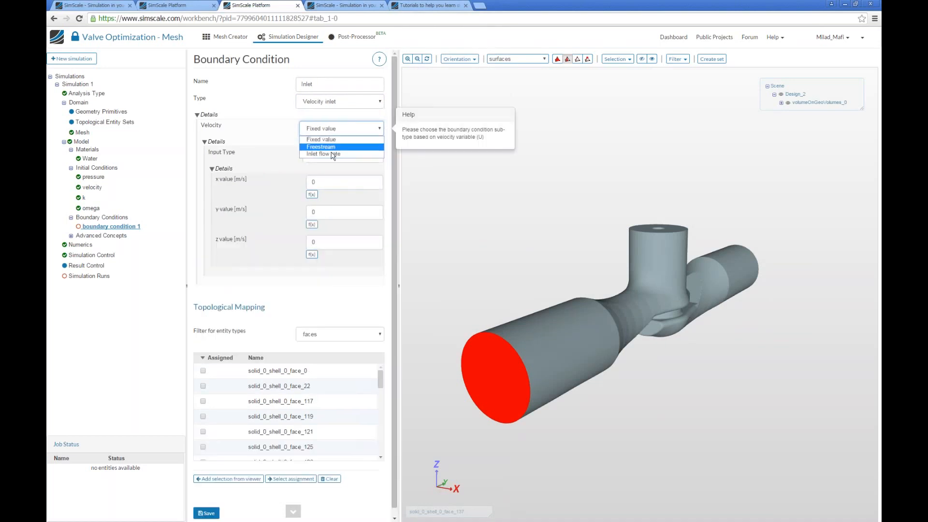
click(335, 154)
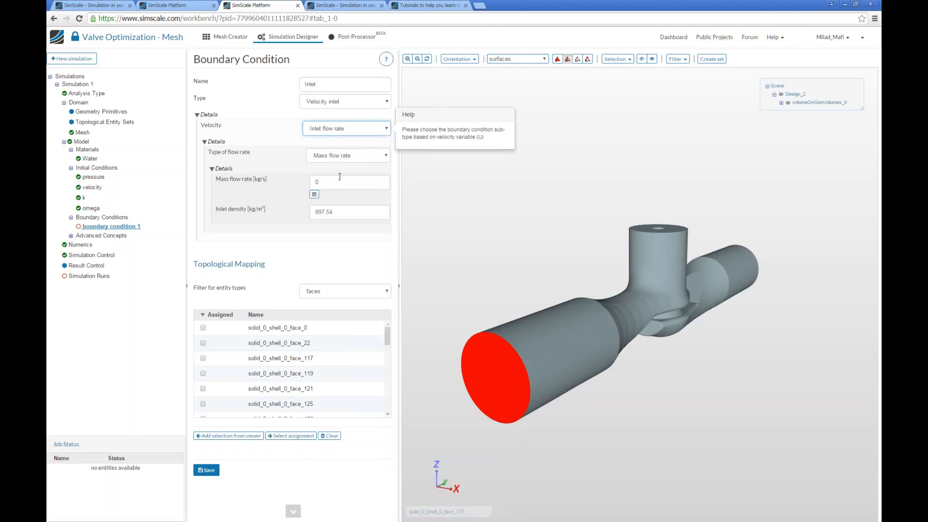
Step: Set the Inlet mass flow rate to 8 kg/s, assign the selected end face, and save the boundary condition
click(316, 182)
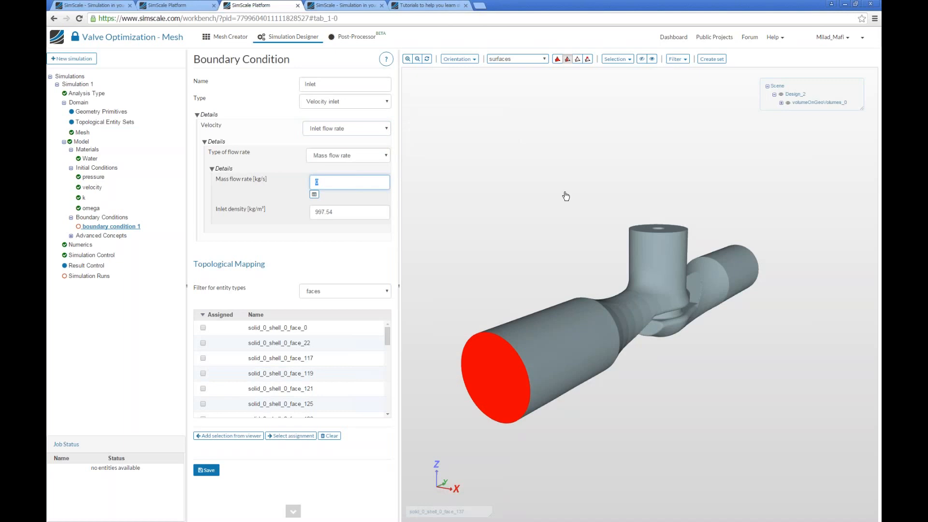
text(8)
click(205, 436)
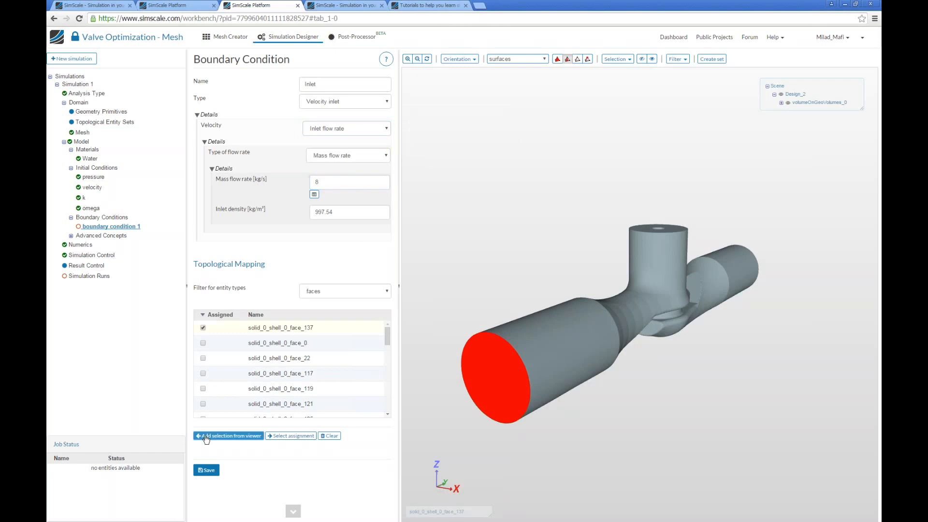
click(206, 470)
Step: Add a boundary condition named Outlet and set its type to Pressure outlet
drag(655, 217, 709, 316)
click(825, 332)
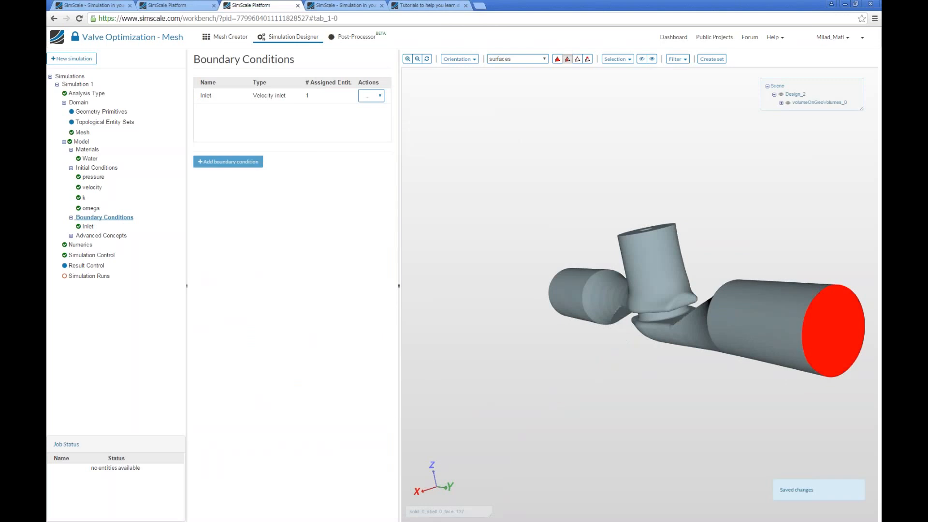
click(228, 162)
double_click(329, 85)
text(Outlet)
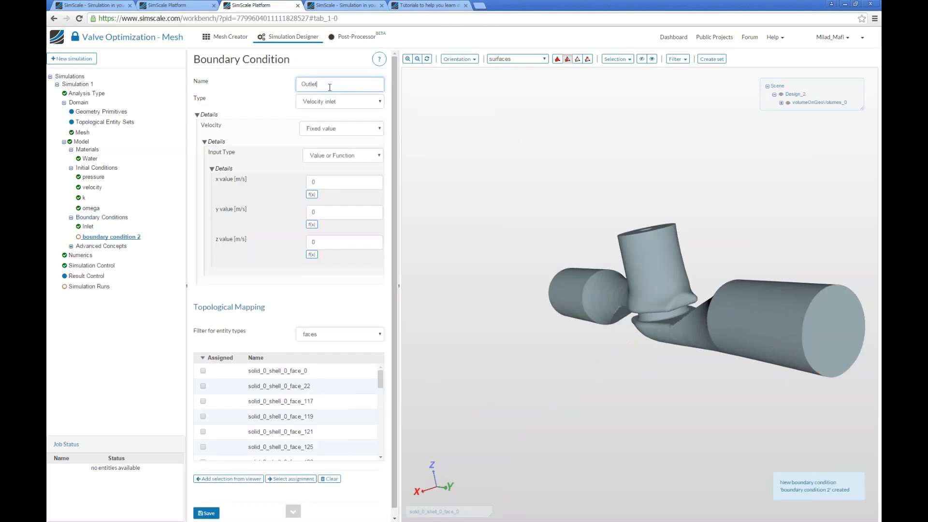
click(334, 102)
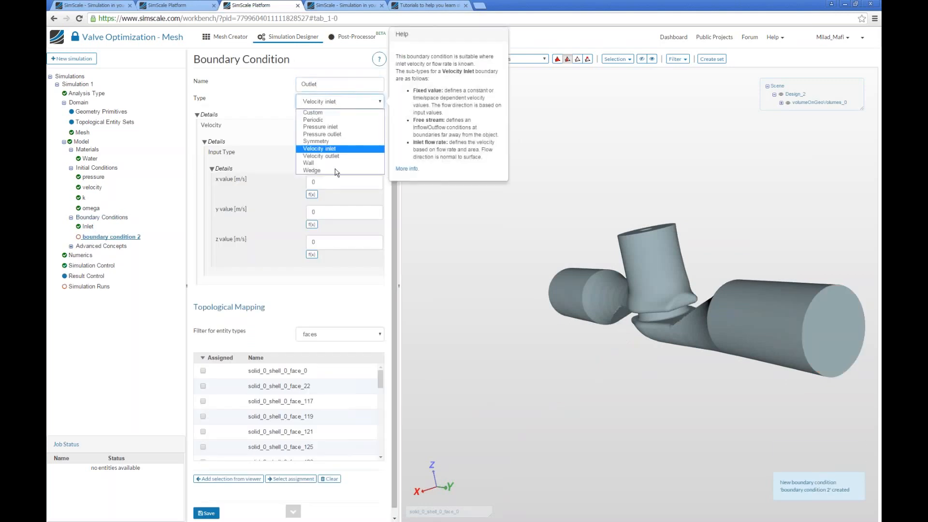
click(338, 139)
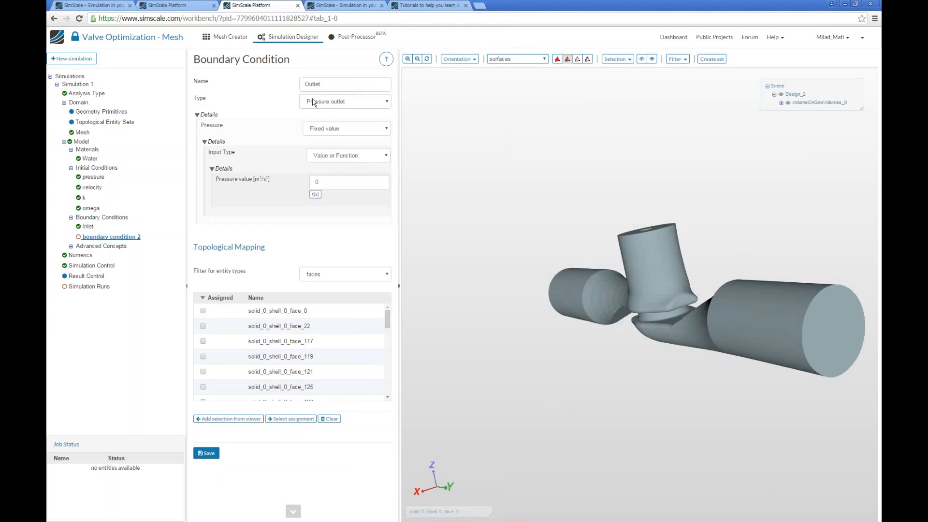
Step: Assign the pipe end face opposite the inlet, solid_0_shell_0_face_138, to the Outlet boundary condition and save it
drag(828, 341, 800, 387)
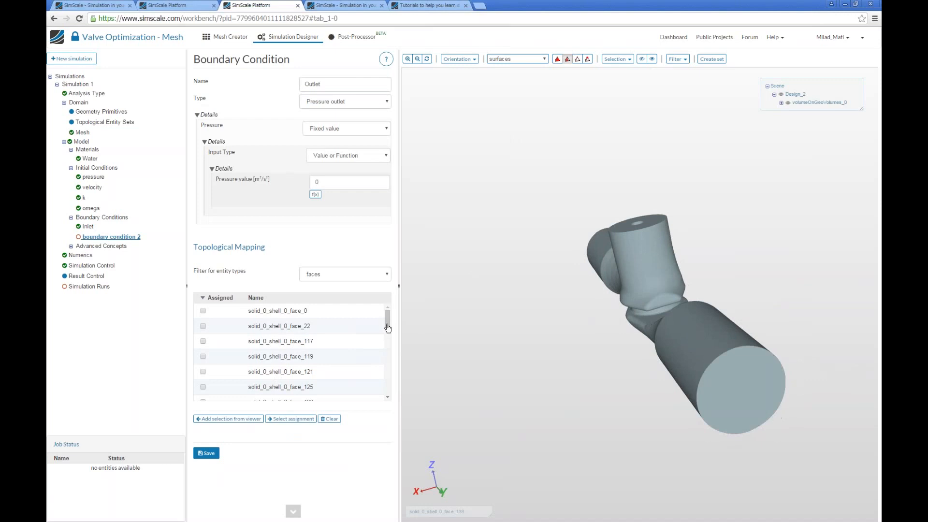
click(685, 379)
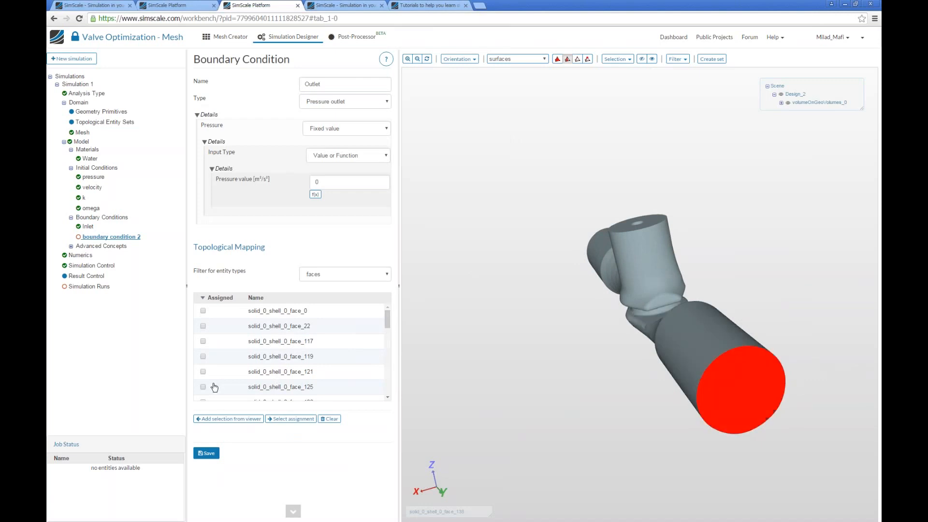
click(218, 420)
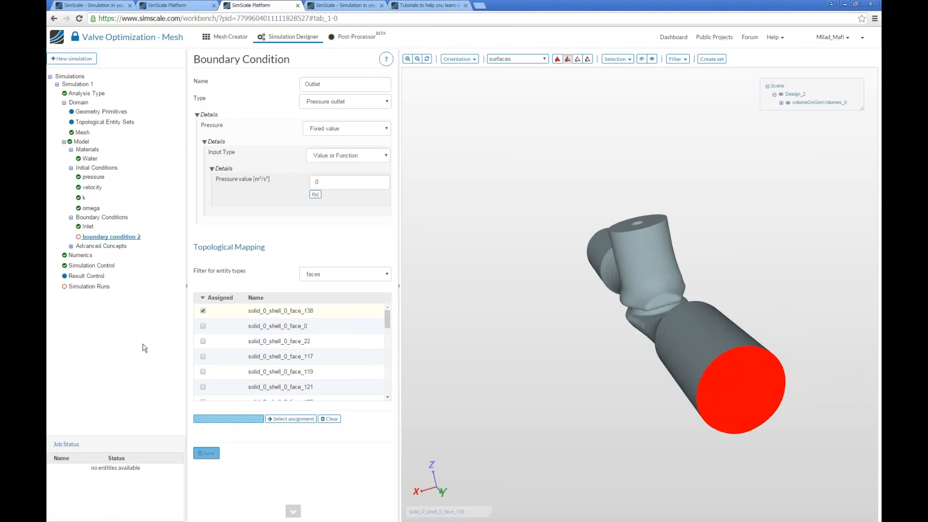
click(207, 453)
Step: Add a third boundary condition and select every valve face except the two pipe ends by inverting the selection
click(228, 164)
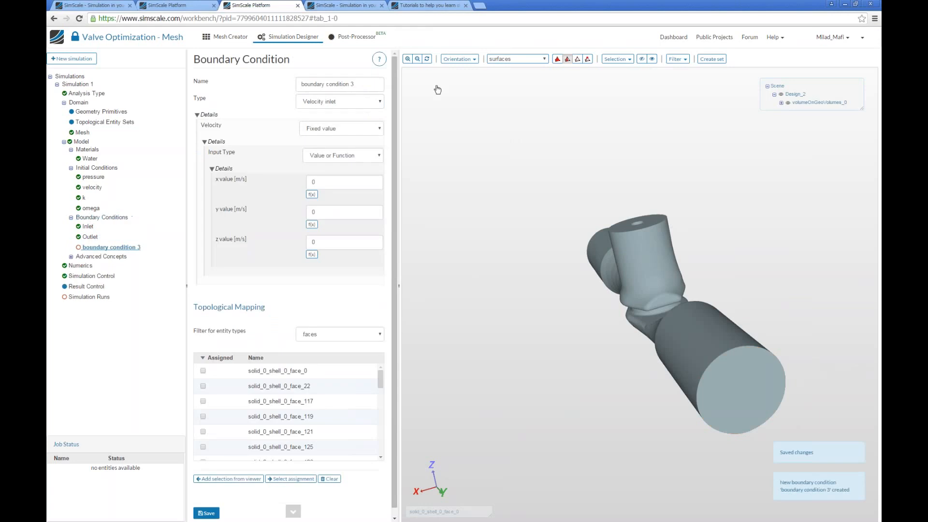
triple_click(353, 85)
drag(505, 302, 648, 368)
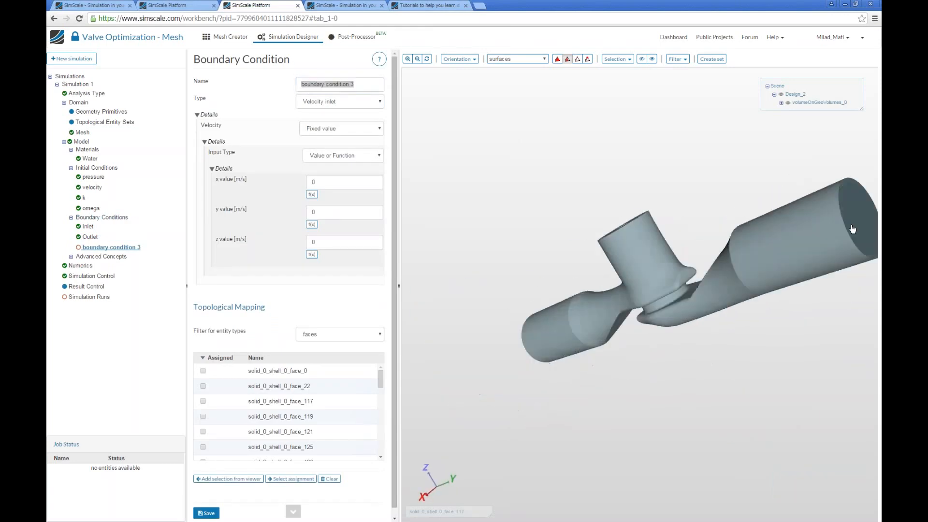
click(853, 230)
click(617, 59)
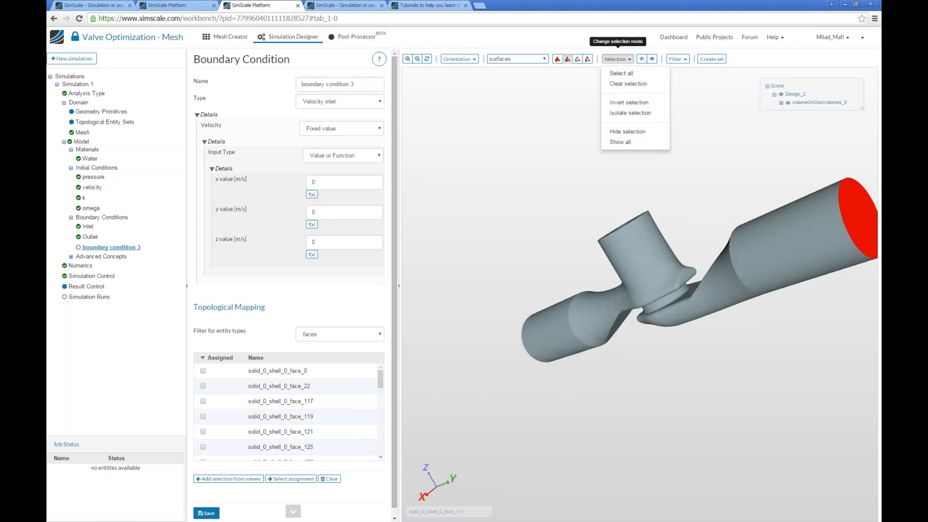
click(628, 102)
Step: Name the boundary condition Walls with type Wall, assign the selected faces to it, and save it
triple_click(377, 84)
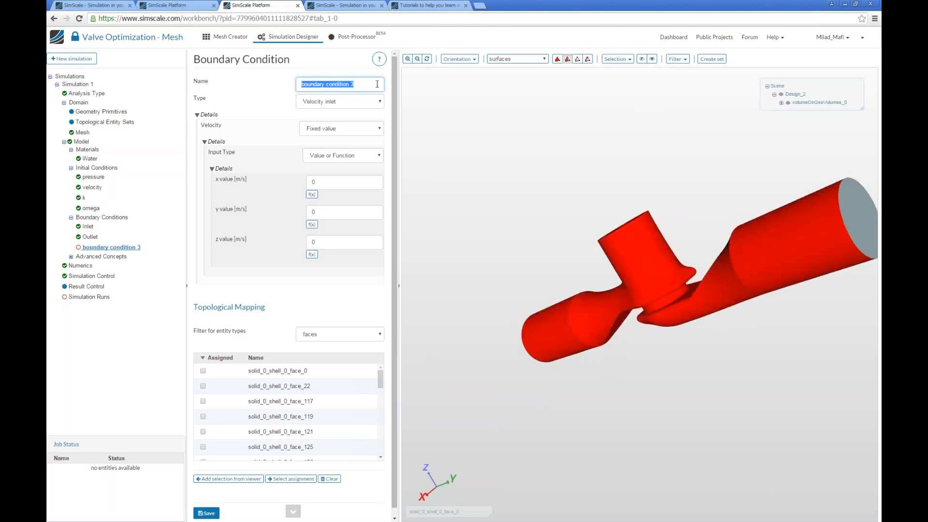
text(Walls)
click(339, 101)
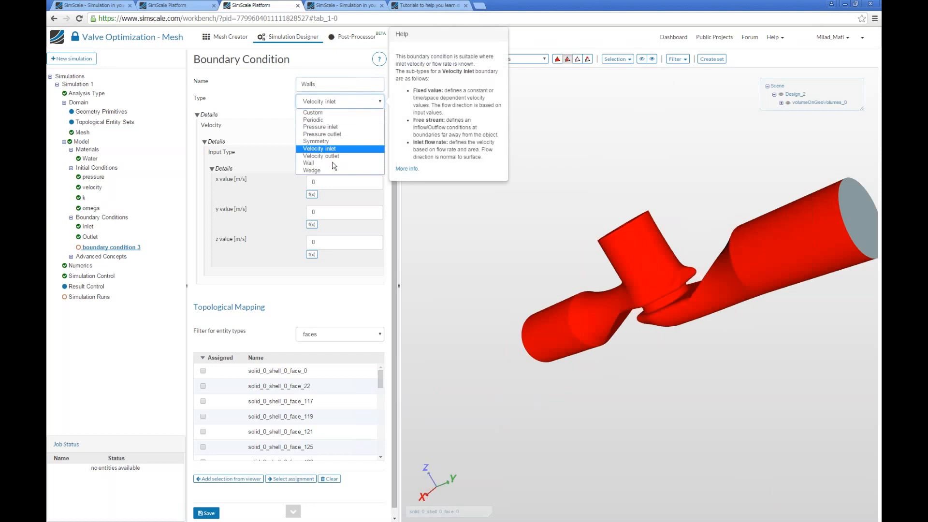
click(338, 163)
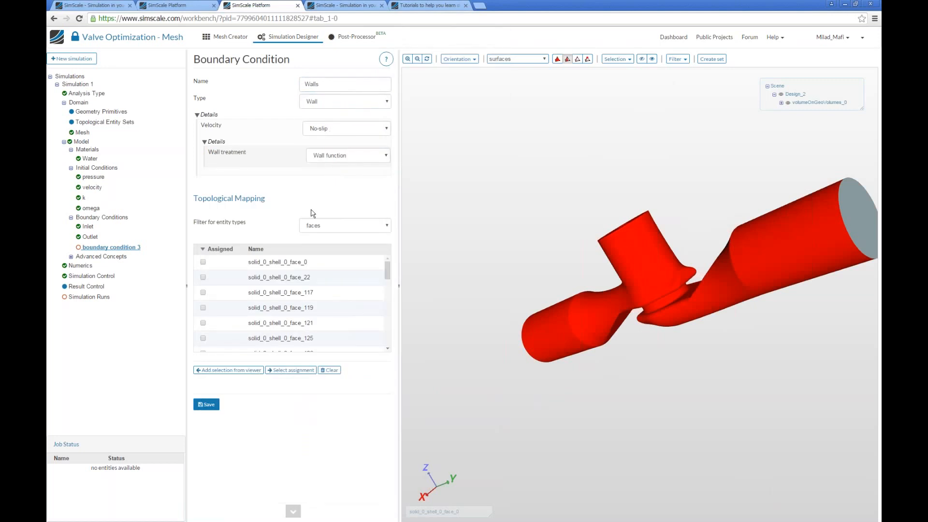
drag(545, 253, 457, 228)
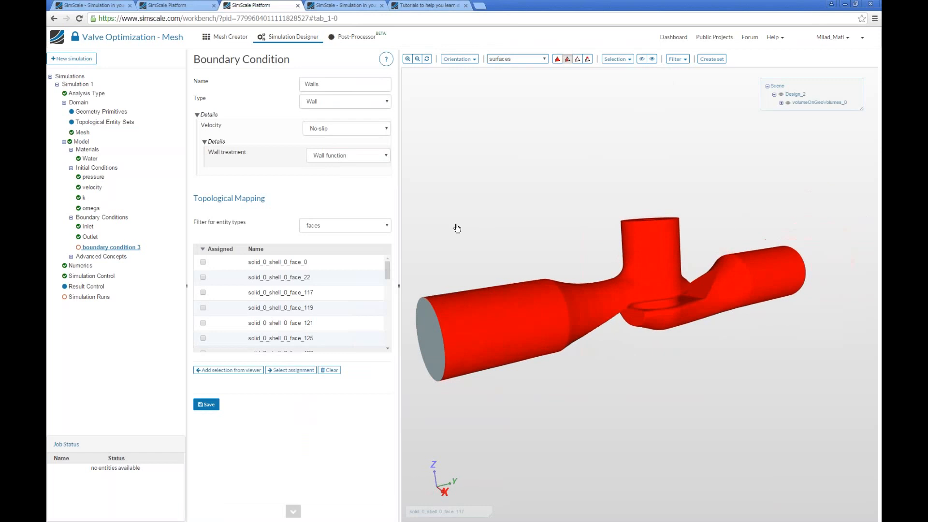
click(248, 371)
click(199, 403)
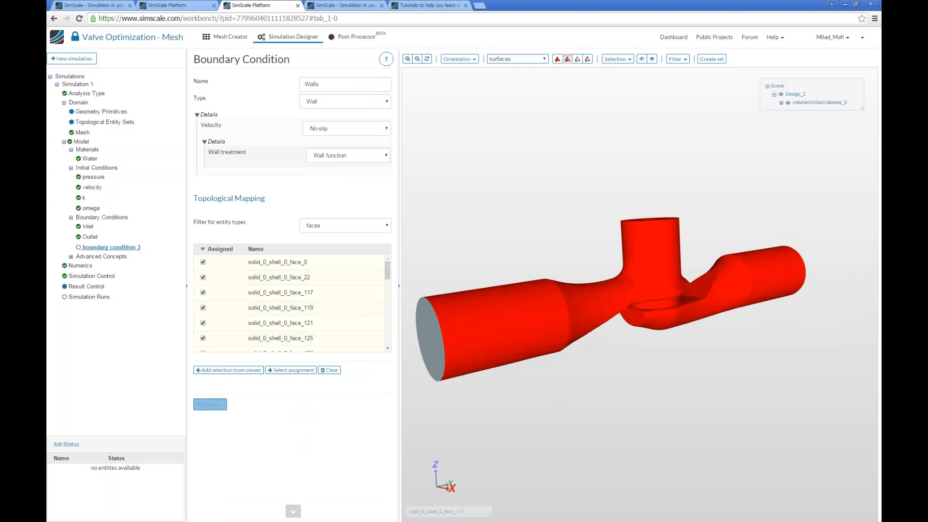
Step: In the Numerics settings, set the pressure solver to GAMG and the velocity, k and omega solvers to Smooth solver
click(80, 265)
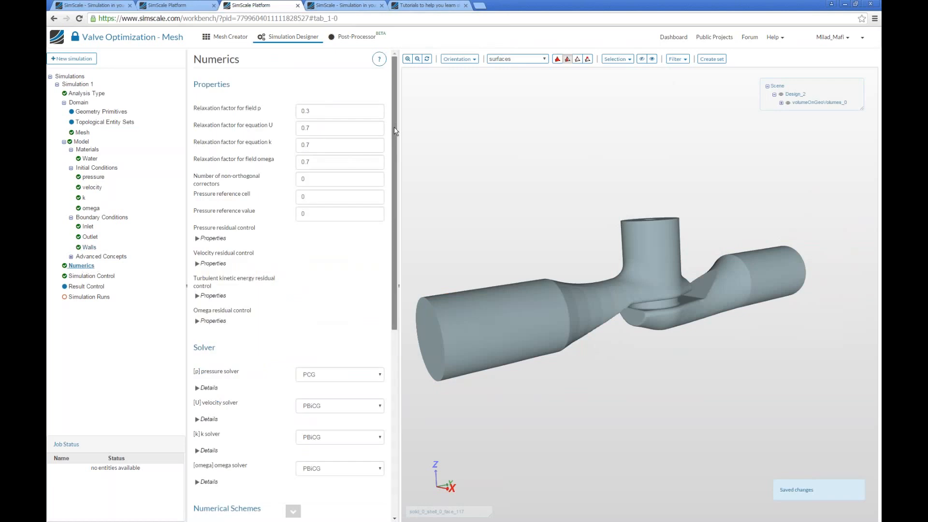
scroll(360, 244, down, 4)
scroll(330, 162, down, 1)
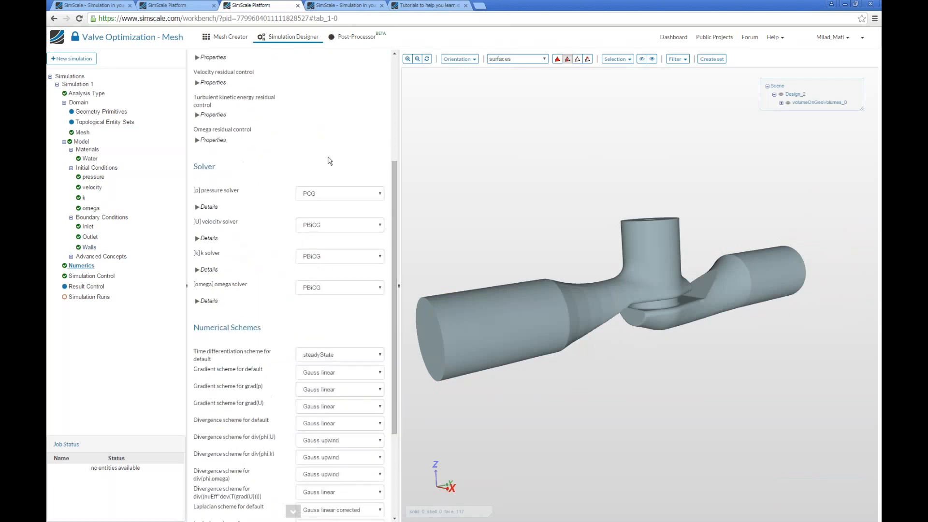
click(328, 194)
click(323, 204)
click(323, 225)
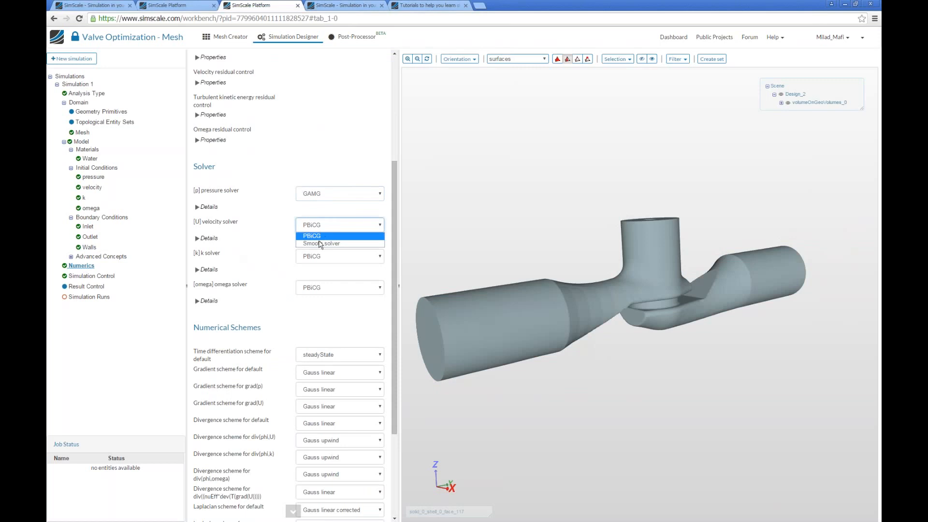
click(321, 247)
click(317, 258)
click(318, 271)
click(319, 288)
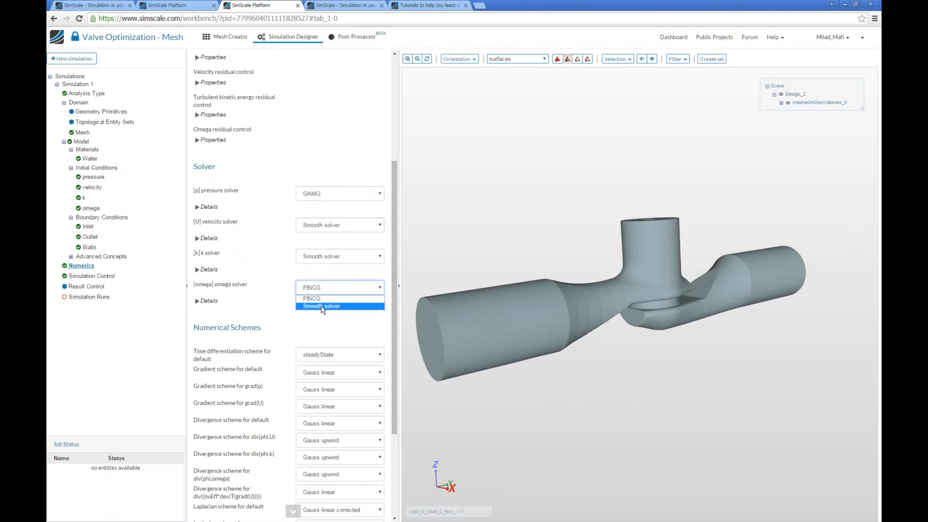
click(322, 303)
Step: Set the divergence schemes for div(phi,U), div(phi,k) and div(phi,omega) to bounded Gauss upwind and save the numerics
scroll(325, 284, down, 3)
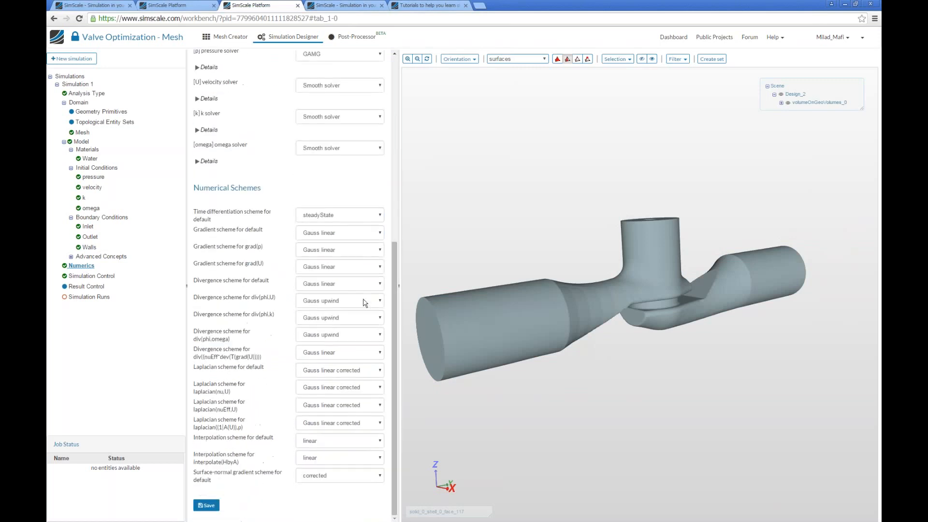
click(326, 285)
click(316, 235)
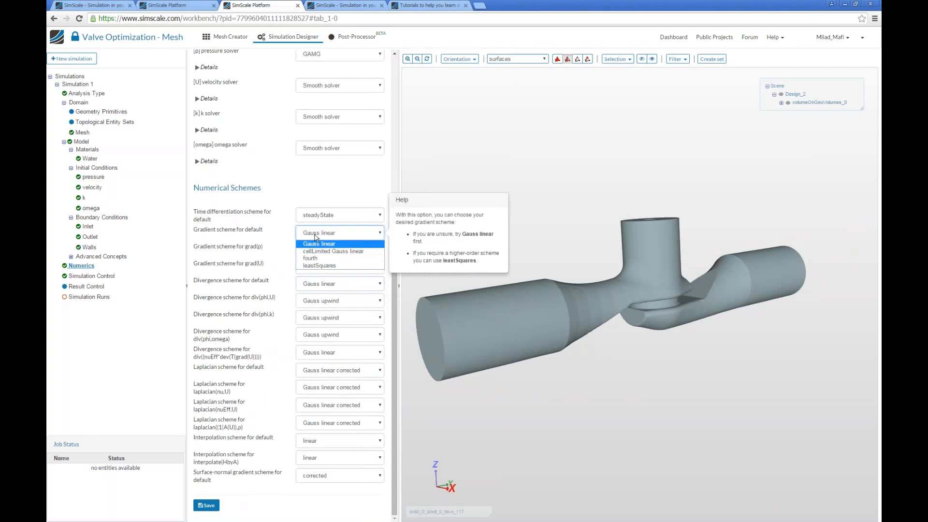
click(320, 240)
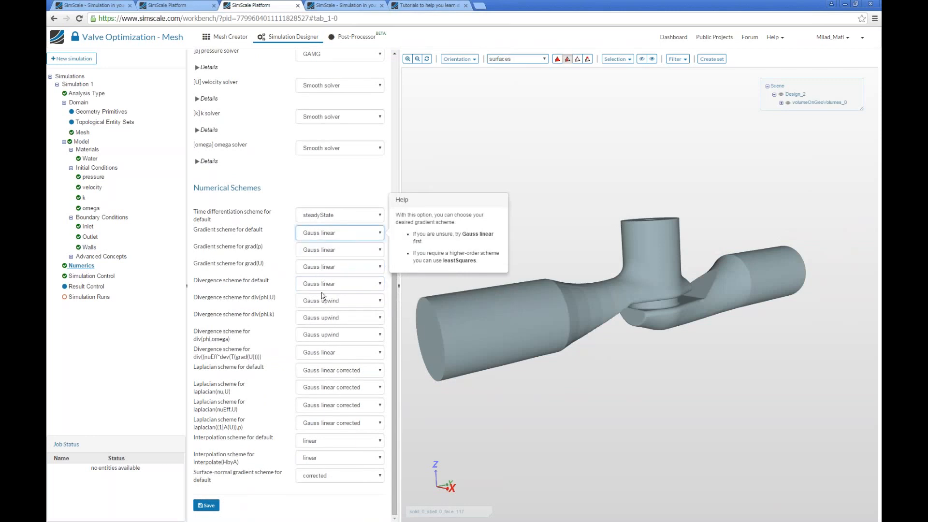
click(318, 316)
click(319, 365)
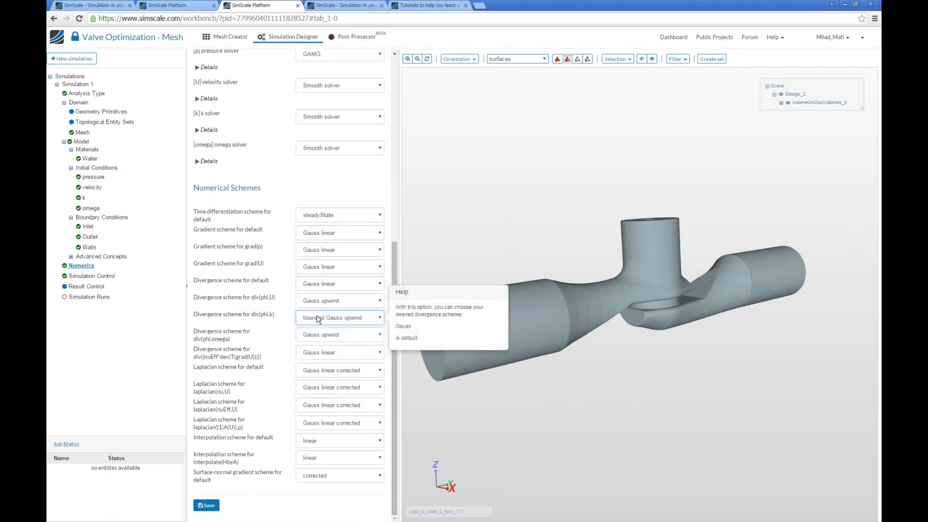
click(318, 304)
click(319, 349)
click(318, 335)
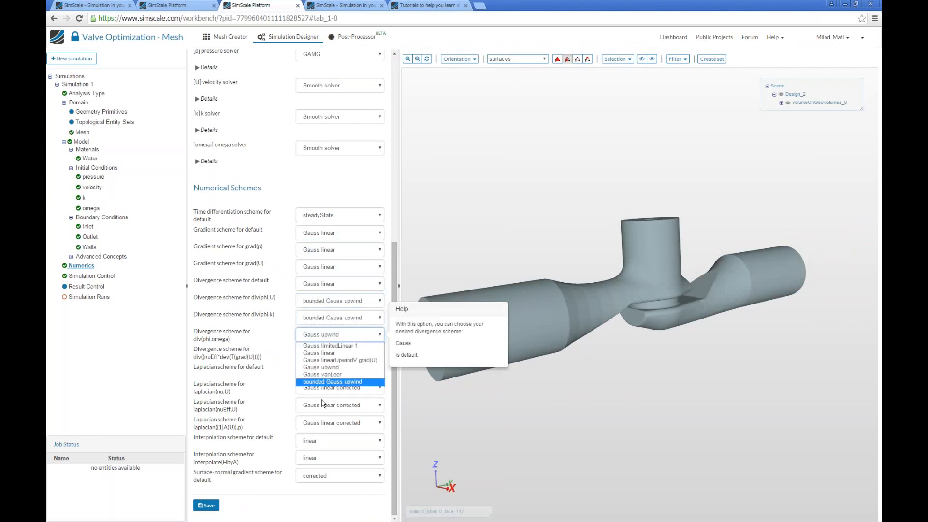
click(319, 382)
click(319, 355)
click(317, 371)
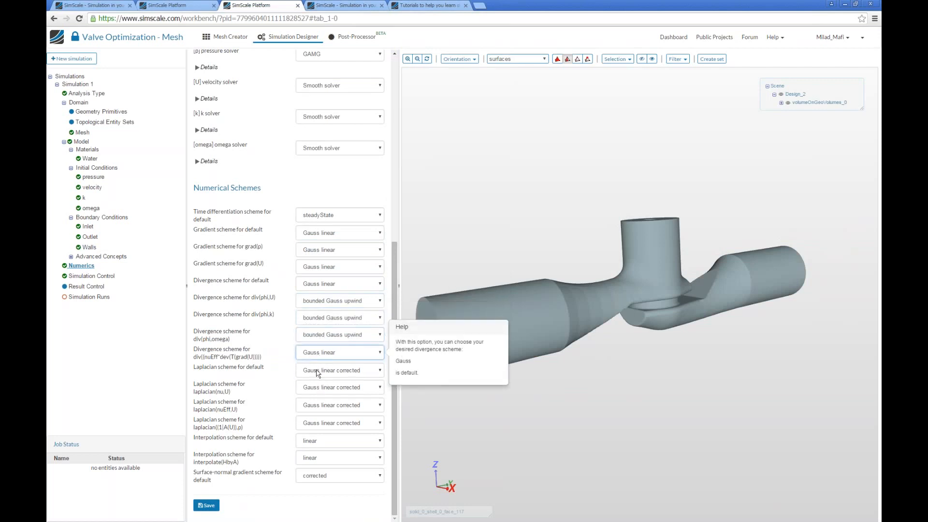
click(209, 506)
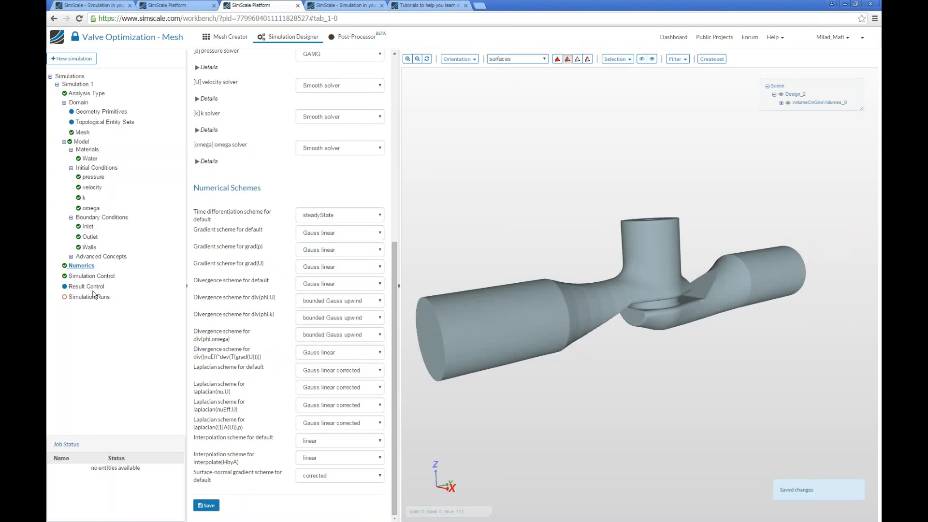
Step: In the Simulation Control settings, set the end time to 1000 s, time step length to 1 s and write interval to 1000 time steps
click(99, 277)
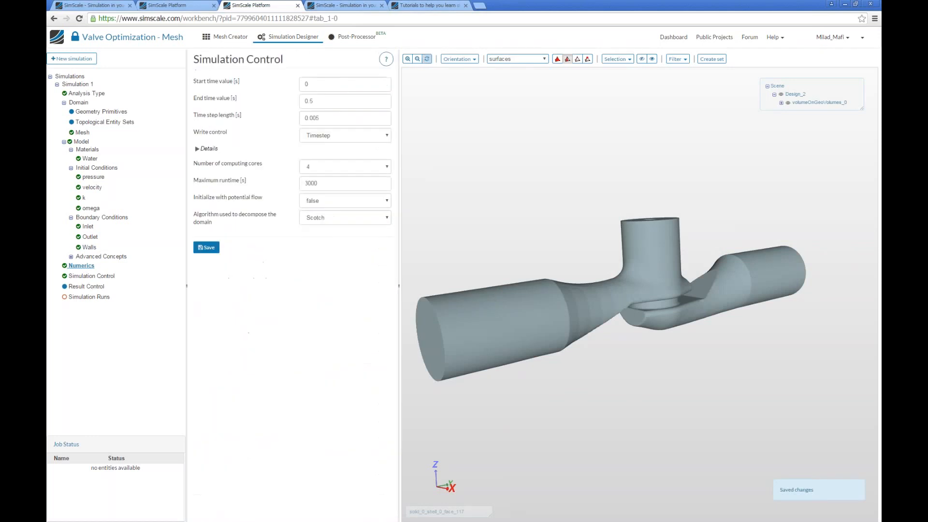
double_click(331, 100)
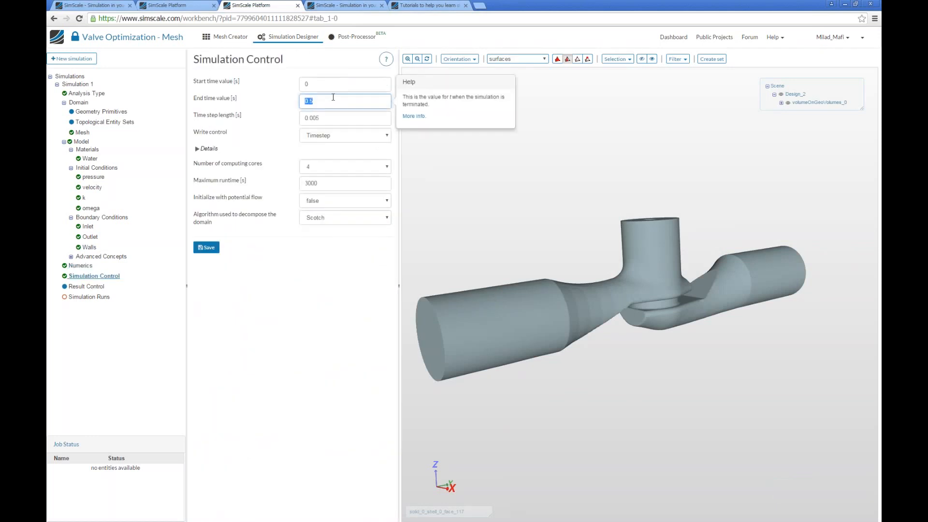
key(Return)
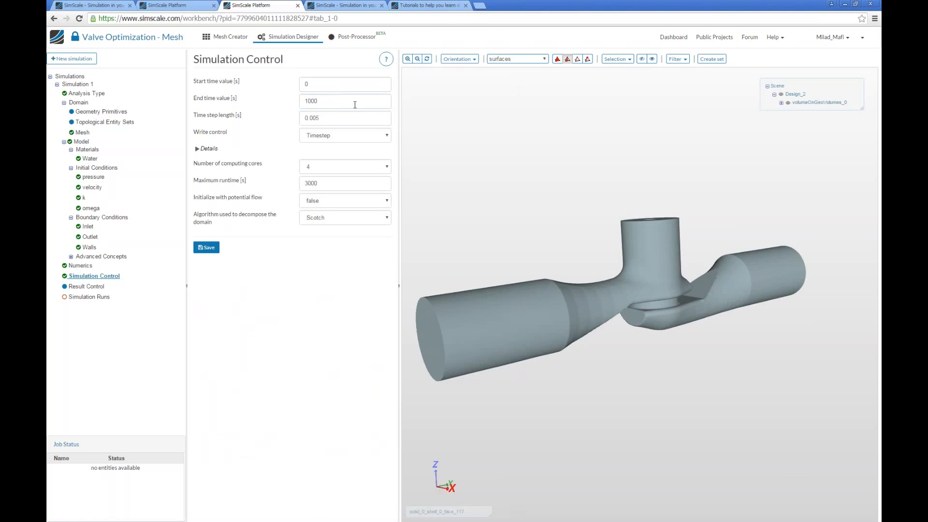
double_click(349, 118)
text(1)
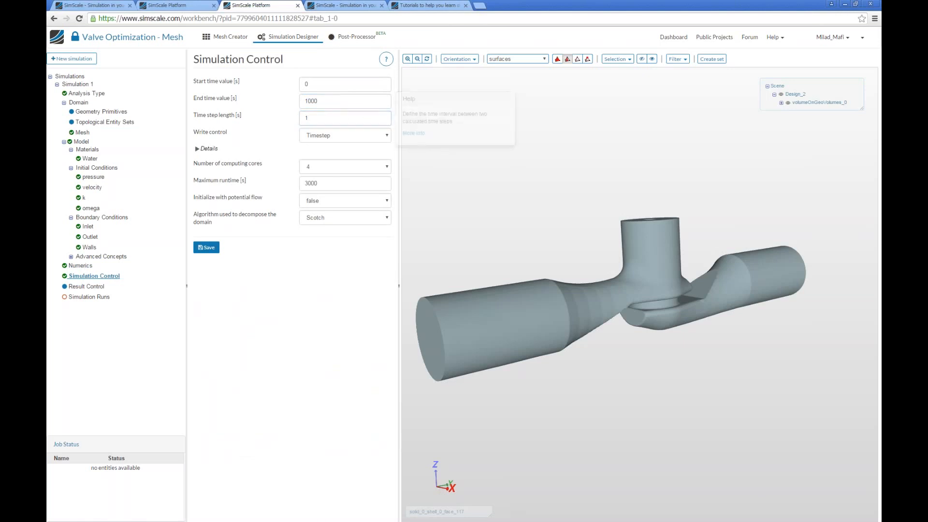
click(209, 149)
double_click(332, 162)
text(1000)
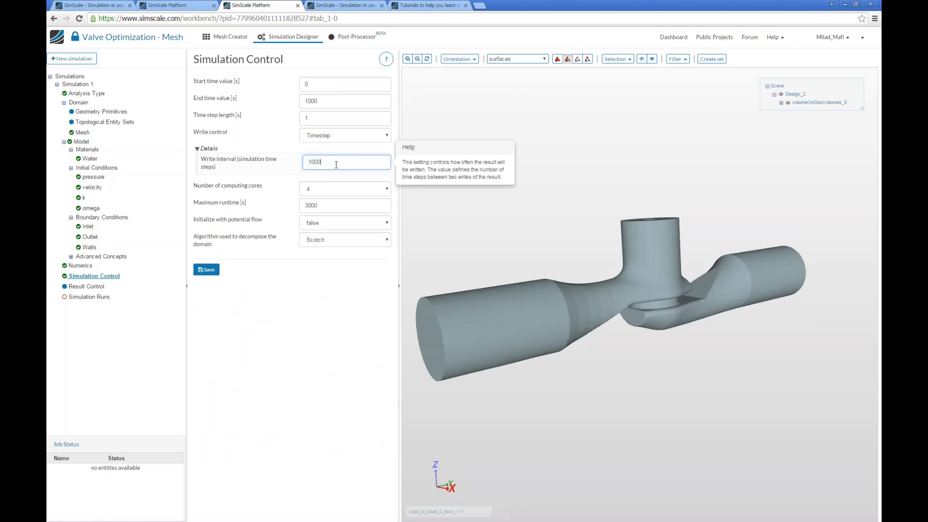
key(Tab)
Step: Set the computing cores to 8 and the maximum runtime to 7200 s, and save the simulation control
click(335, 193)
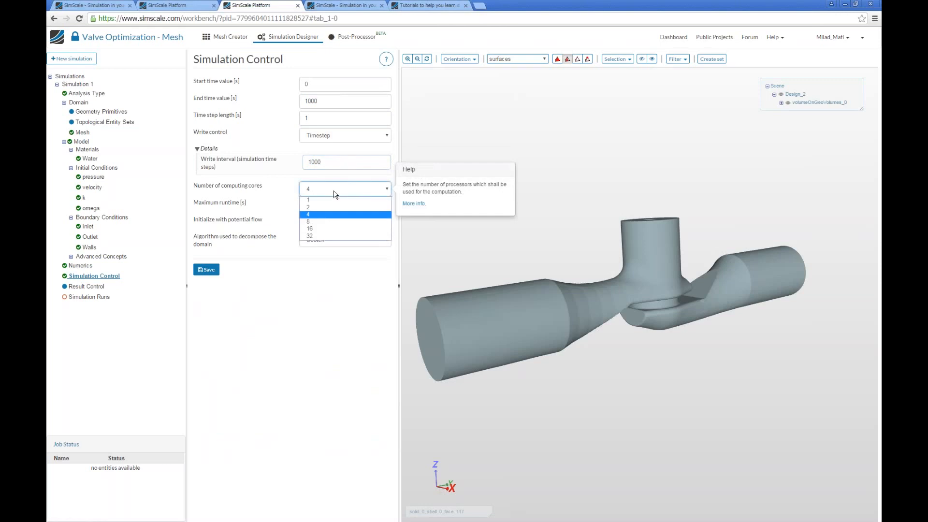
key(Down)
key(Return)
key(Tab)
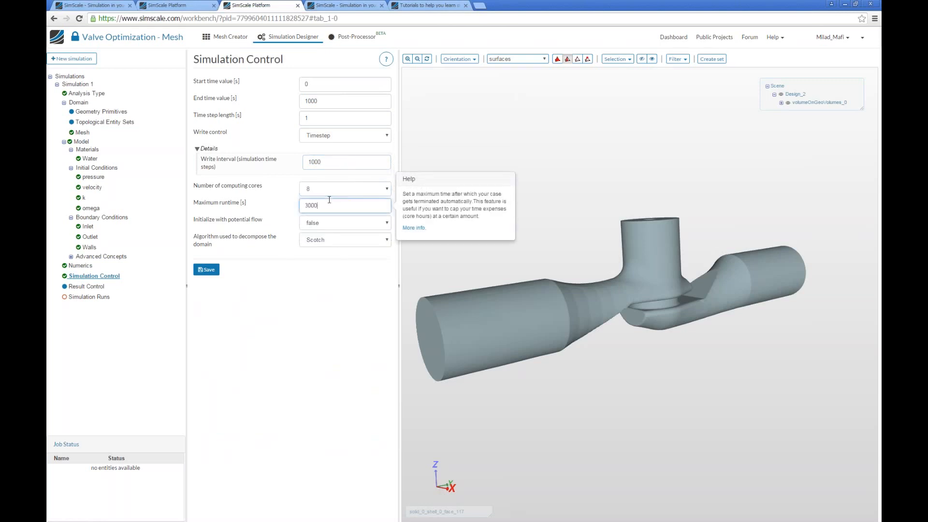
text(72)
click(258, 255)
click(209, 269)
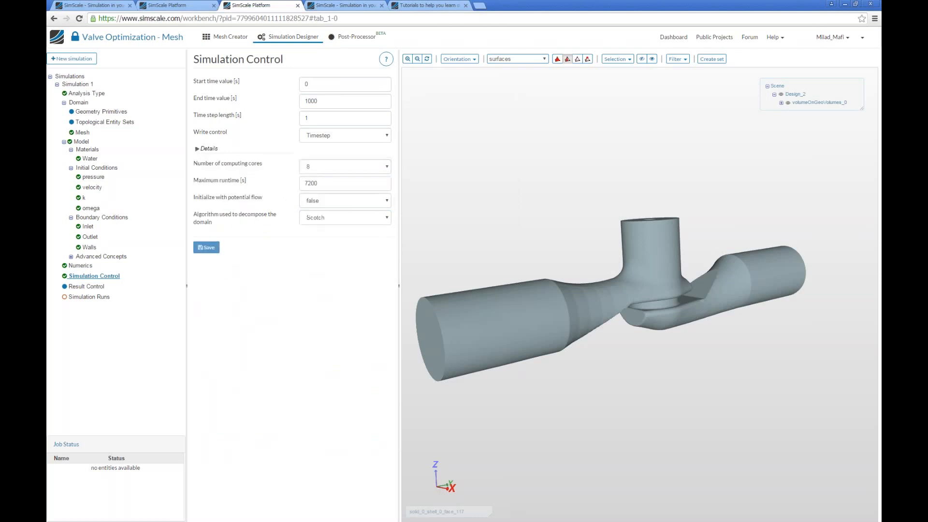
Step: Add a surface data result control item of type Area average
click(89, 287)
drag(529, 164, 535, 201)
click(226, 326)
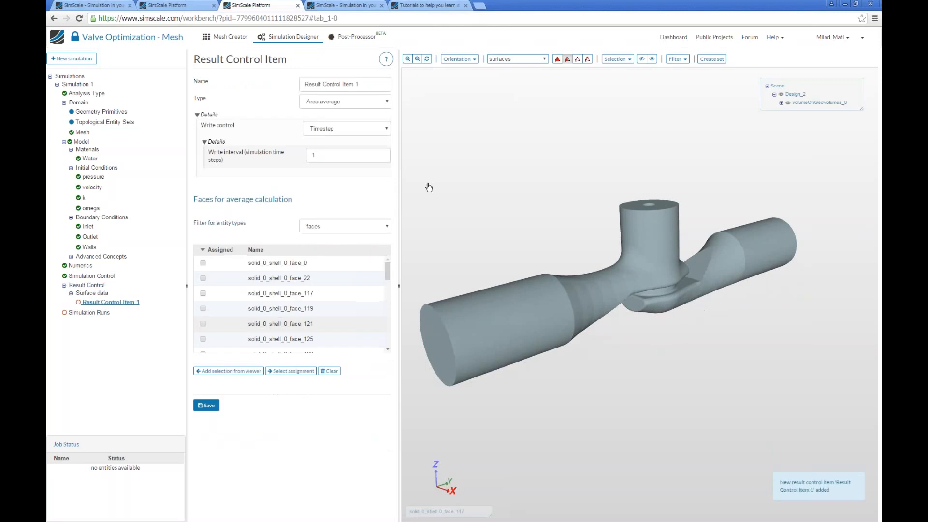
Step: Name the area average result control item Pressuredrop
drag(460, 185, 537, 197)
drag(485, 377, 464, 288)
click(463, 286)
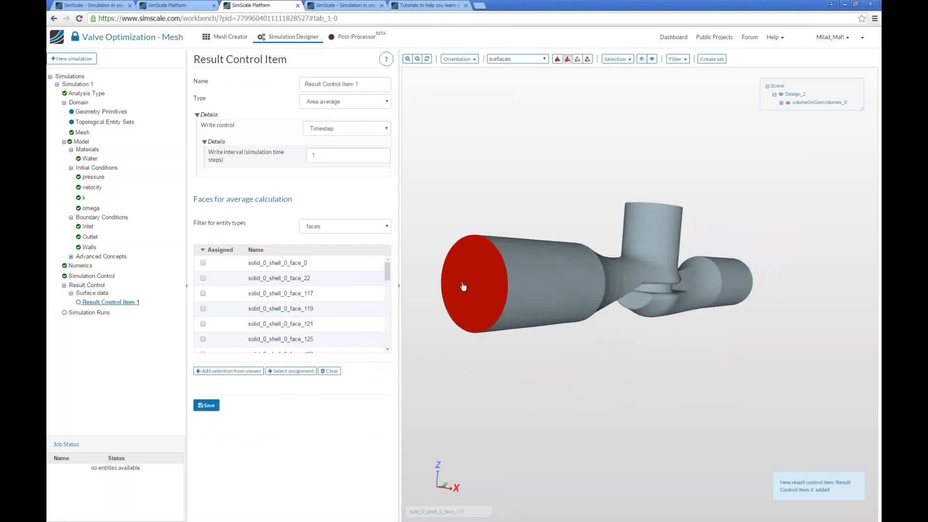
click(342, 103)
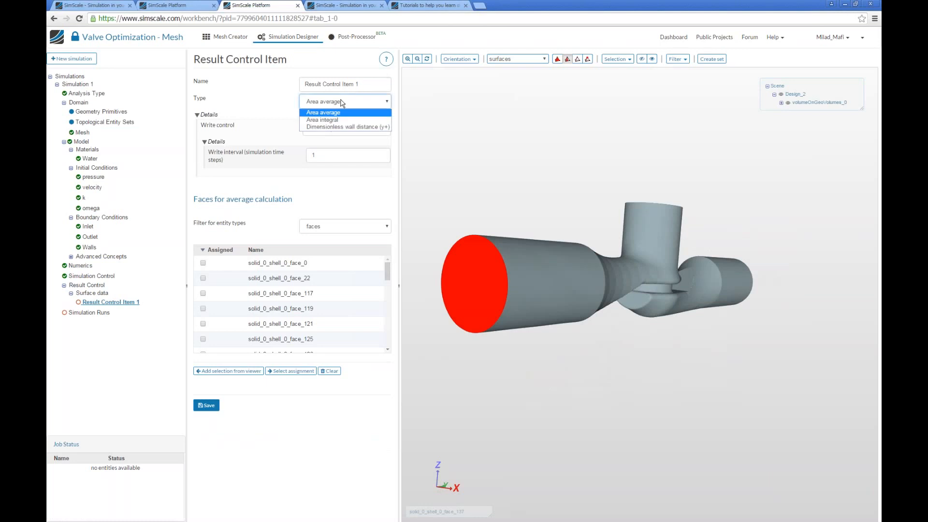
click(346, 87)
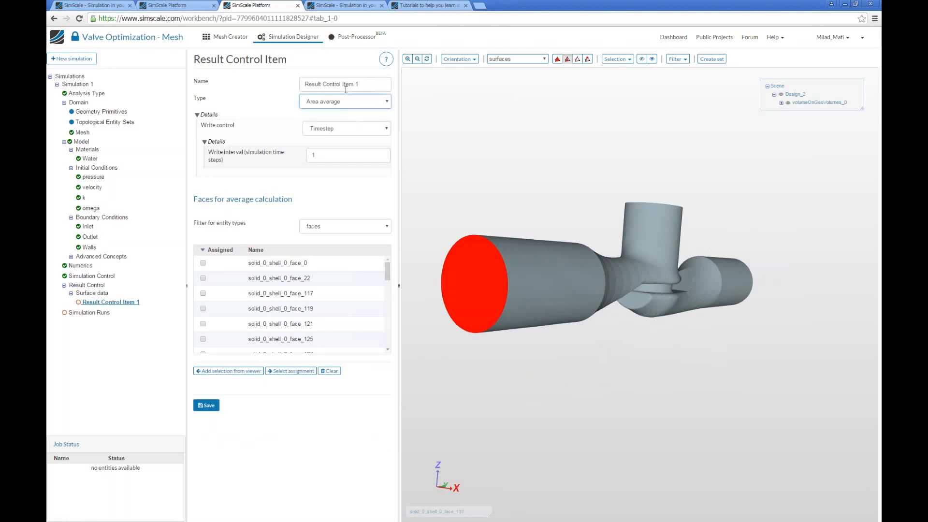
triple_click(346, 87)
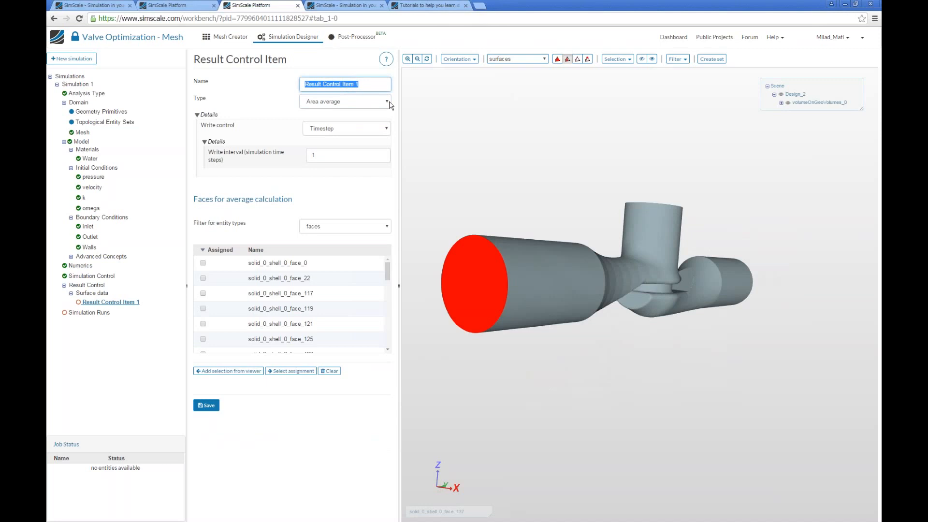
text(Pressuredrop)
Step: Examine the valve's two pipe end faces and the Inlet and Outlet boundary conditions to decide where to average the pressure
drag(665, 189, 493, 207)
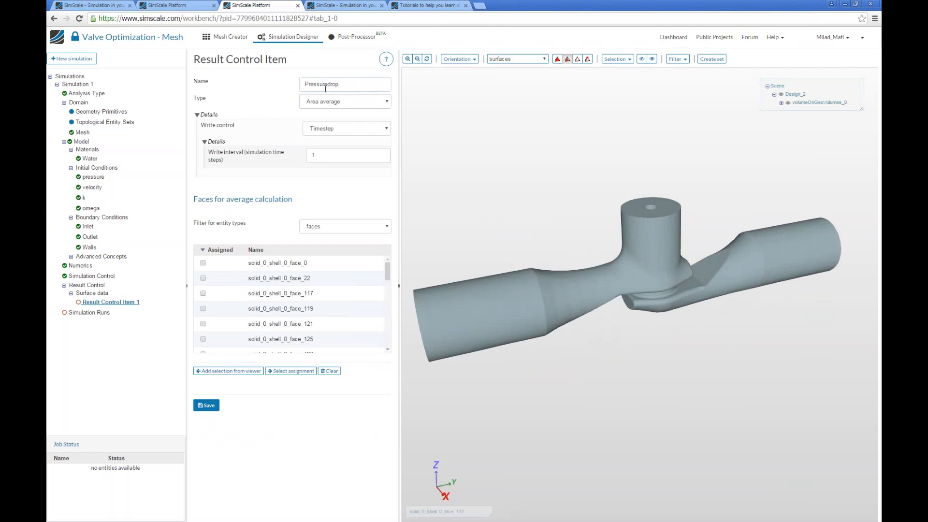
mouse_move(670, 211)
mouse_down()
mouse_move(605, 215)
mouse_move(686, 213)
mouse_up()
click(532, 337)
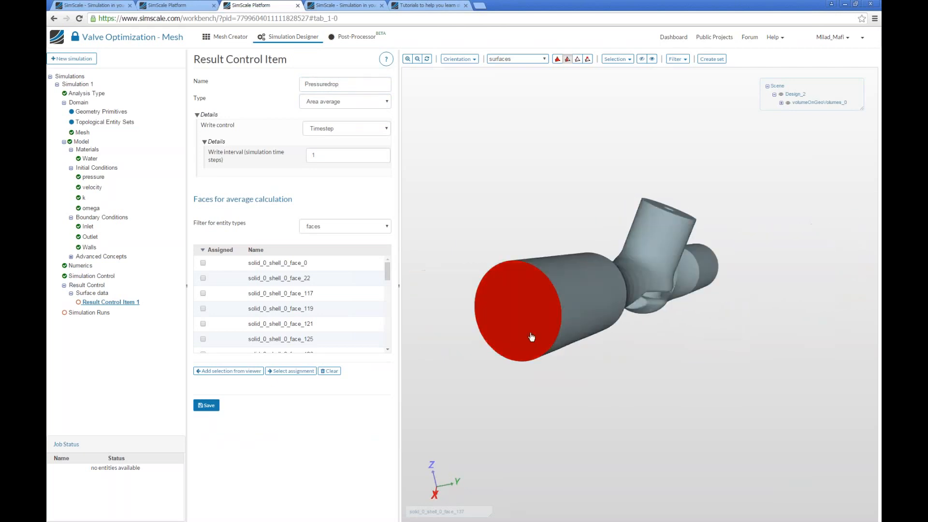
drag(711, 448, 478, 159)
drag(566, 241, 458, 279)
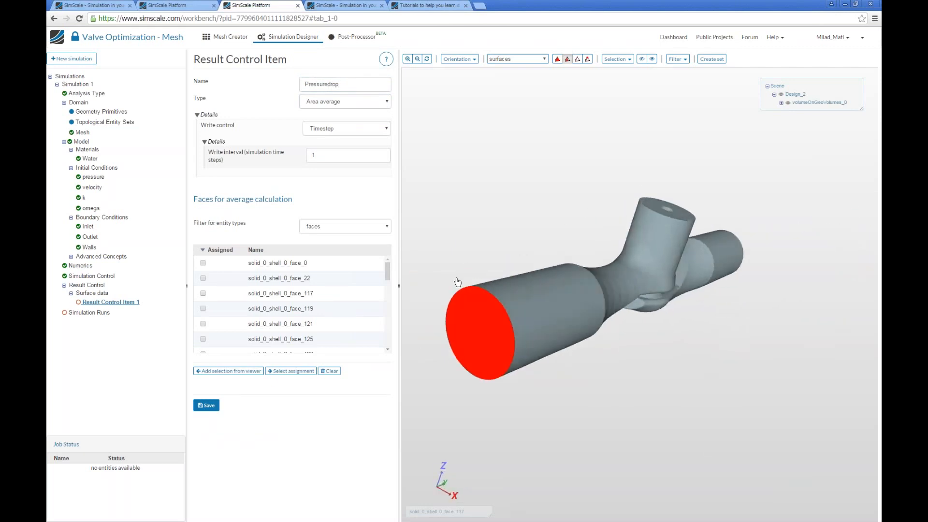
drag(456, 313, 671, 369)
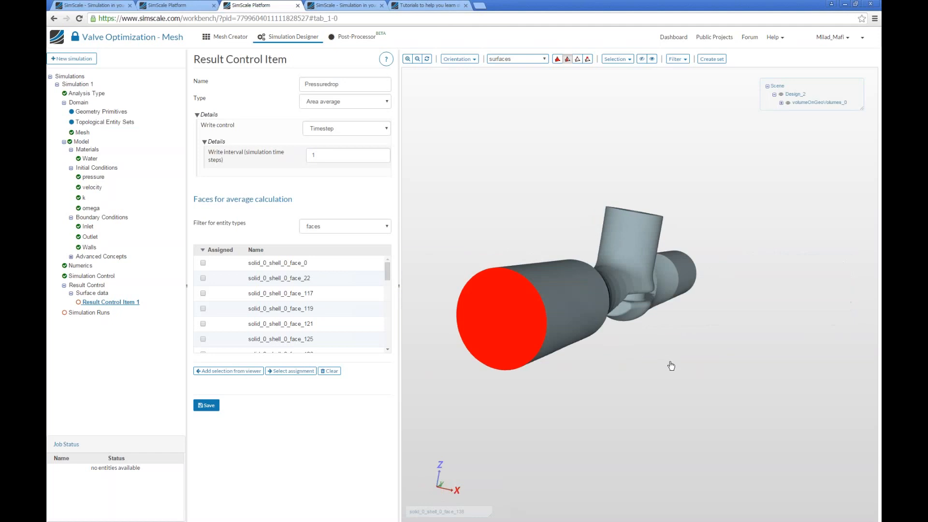
drag(507, 283, 874, 311)
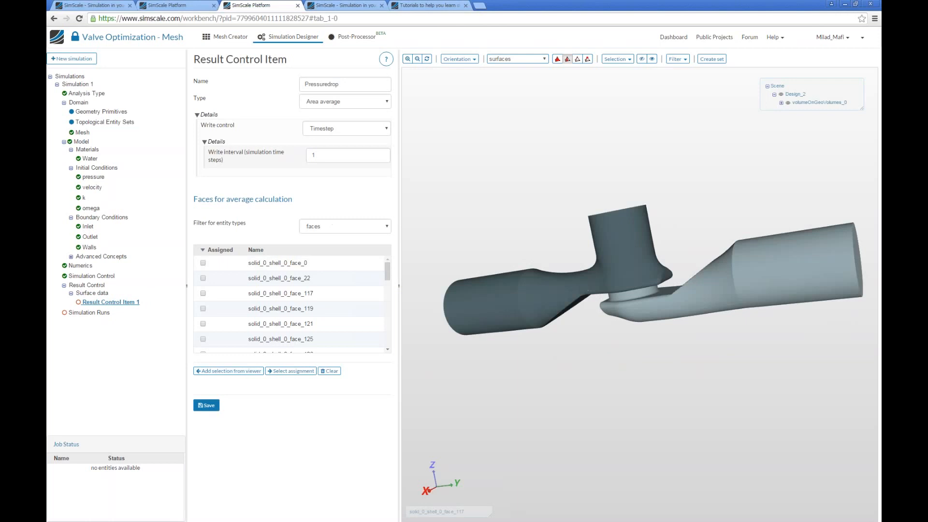
click(88, 227)
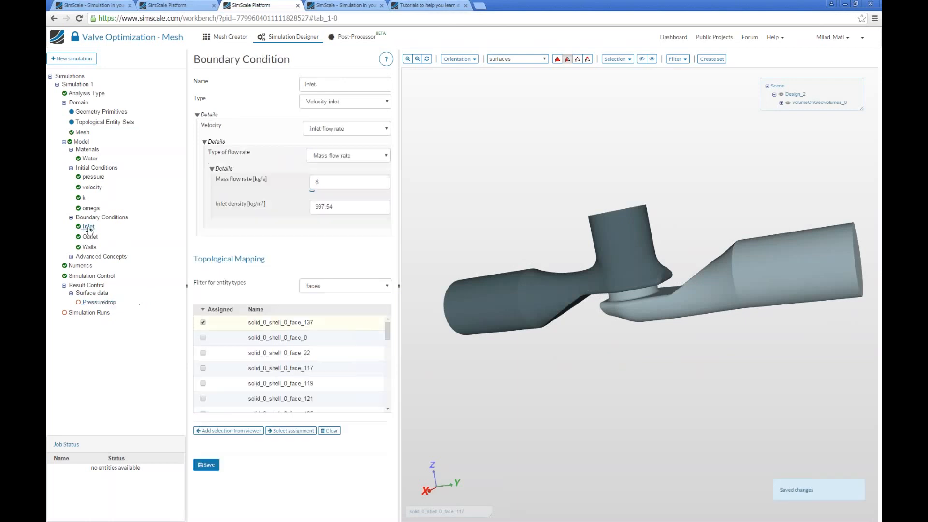
click(89, 238)
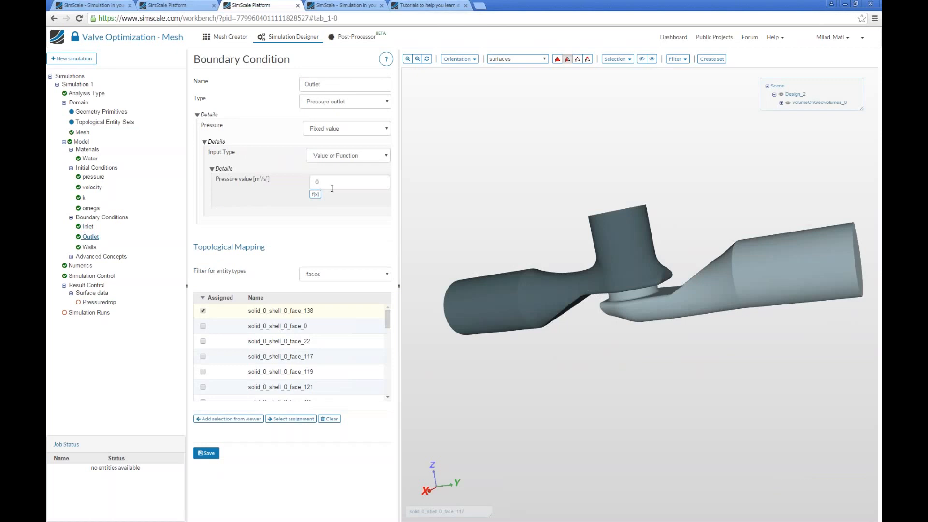
click(97, 303)
Step: Assign the inlet face solid_0_shell_0_face_137 to the Pressuredrop result control item and save it
drag(570, 377, 674, 372)
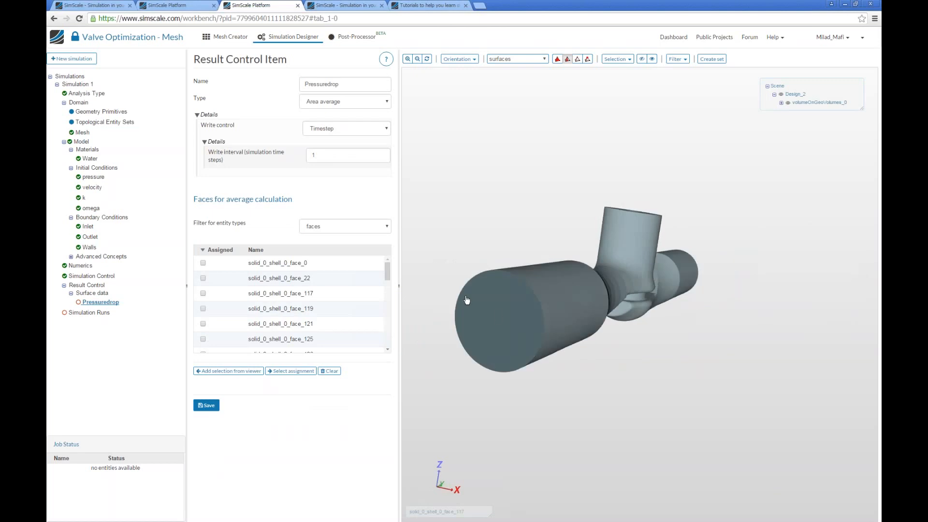
drag(474, 321, 422, 320)
drag(516, 361, 617, 357)
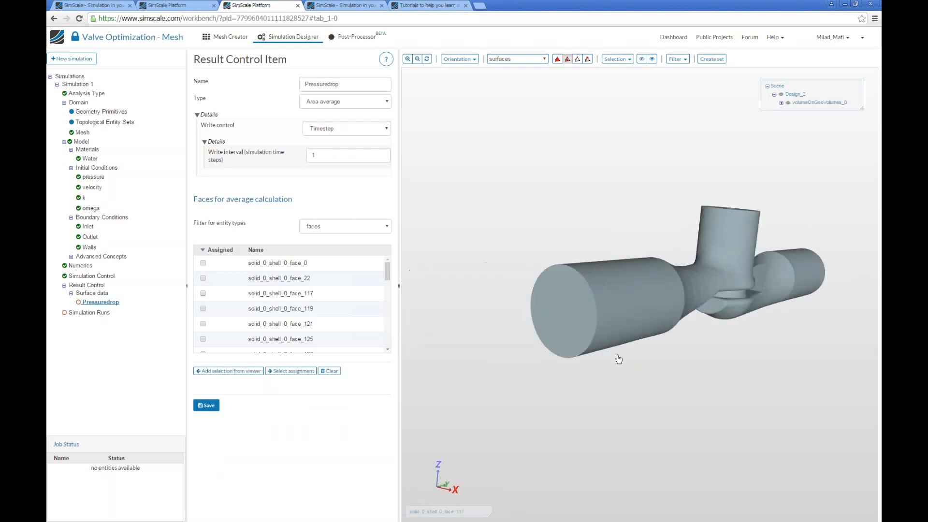
click(554, 330)
click(215, 371)
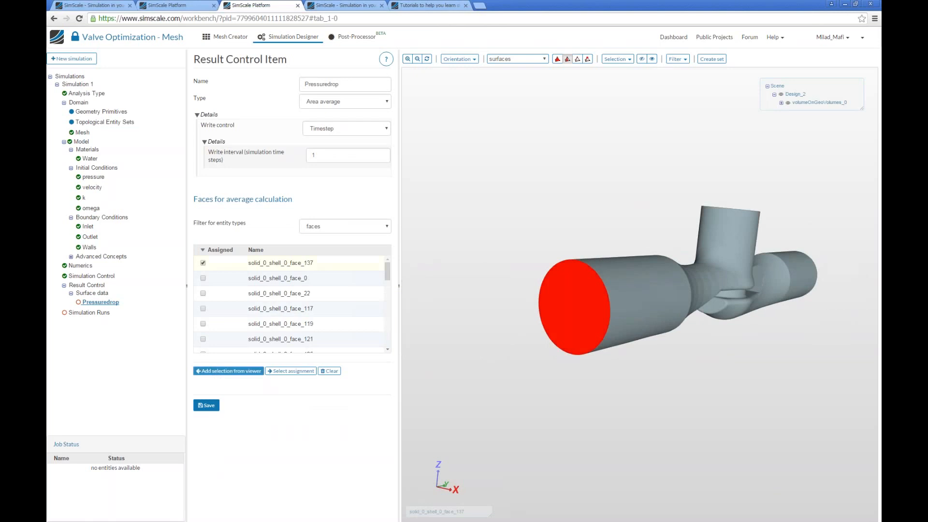
click(214, 405)
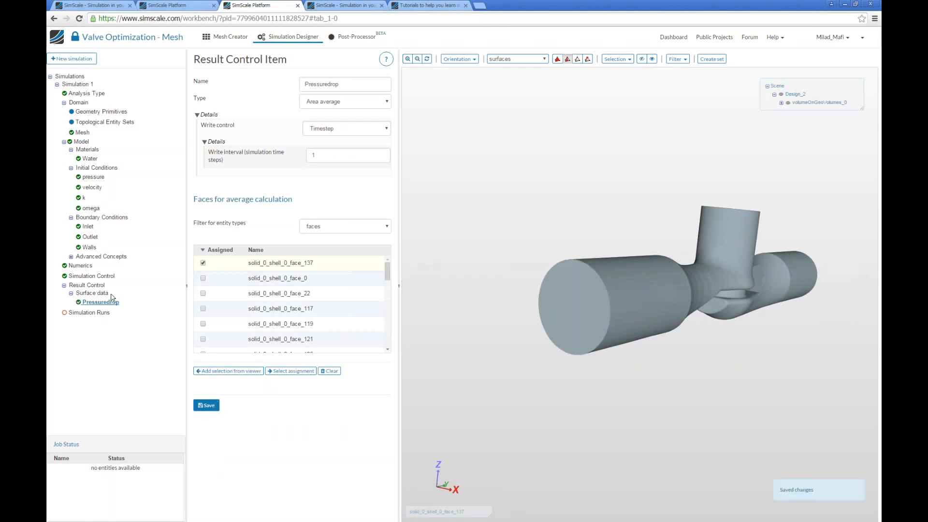
Step: Run the simulation check for Simulation 1 and dismiss its info message
click(90, 312)
click(218, 271)
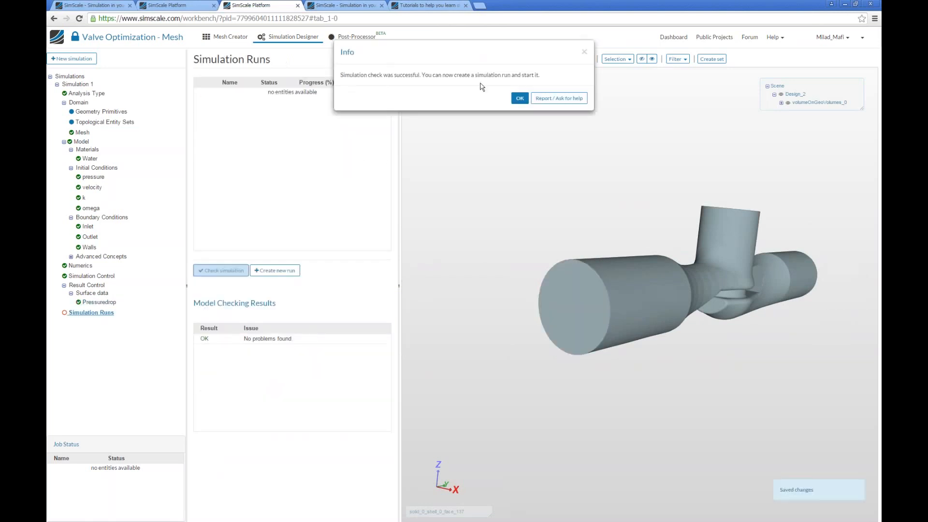
click(519, 98)
Step: Create a new simulation run named Run 1 and start it
click(274, 270)
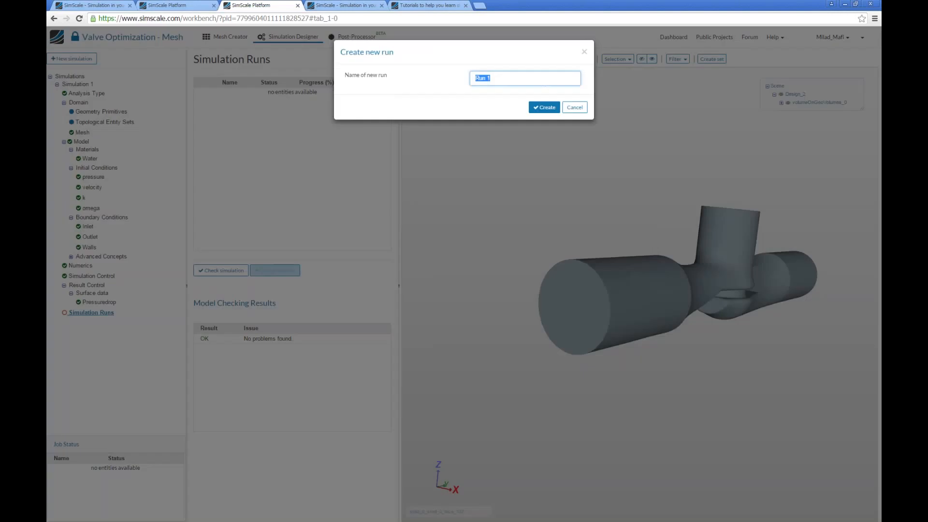
click(544, 108)
click(206, 129)
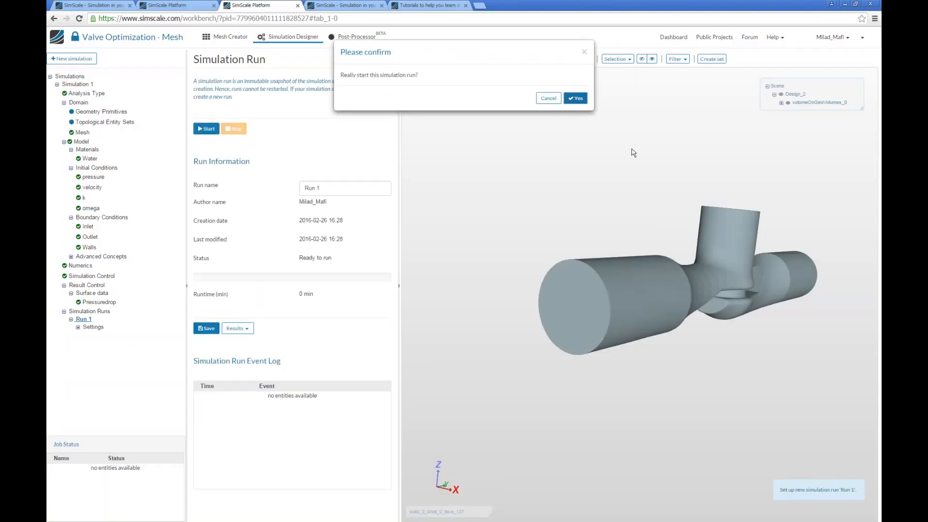
click(577, 98)
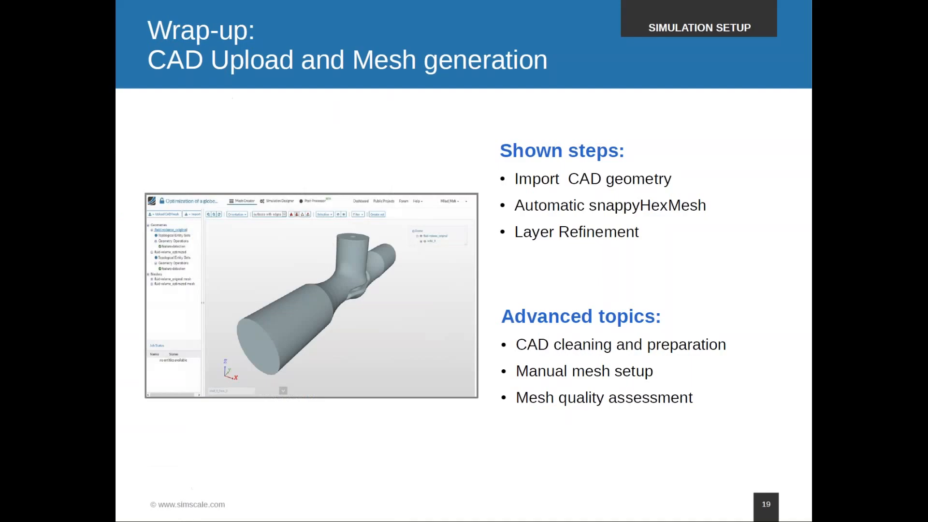
key(Right)
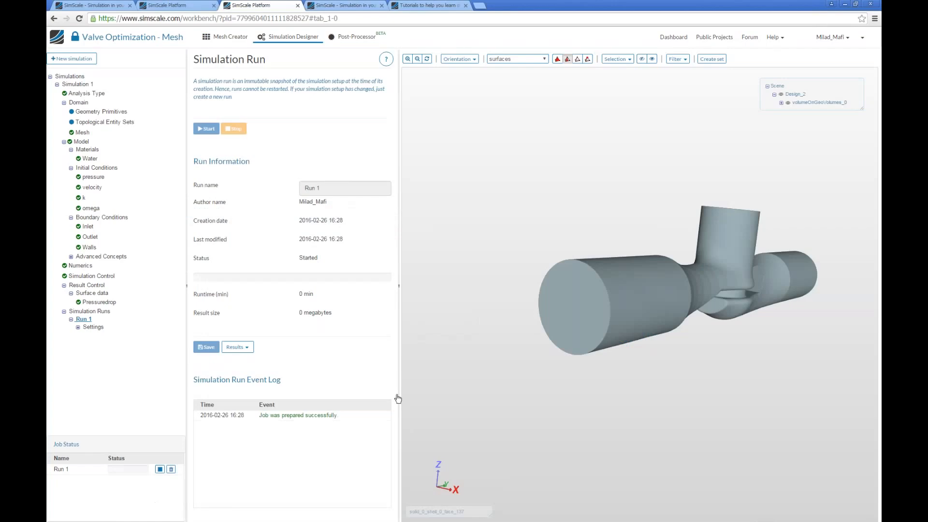
Step: Open the Valve Optimization - Results project in the workbench and show its simulations
click(345, 5)
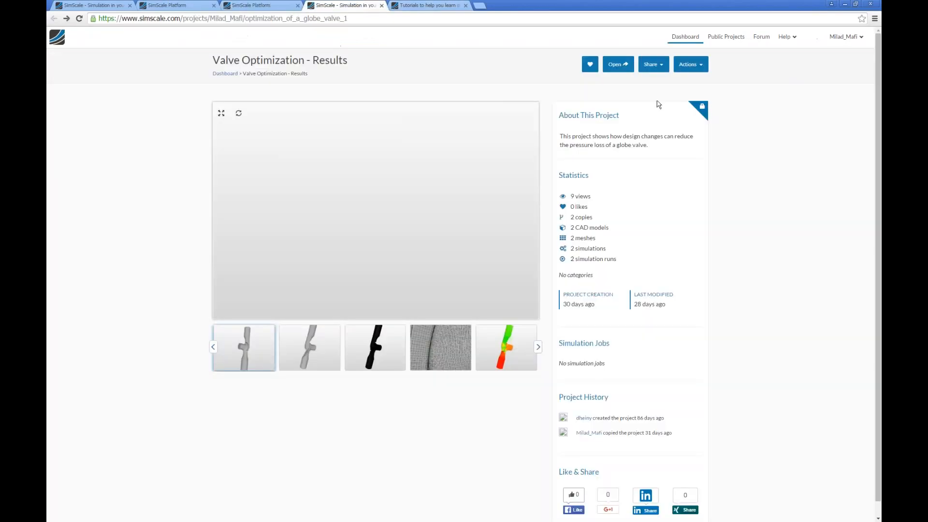
click(618, 64)
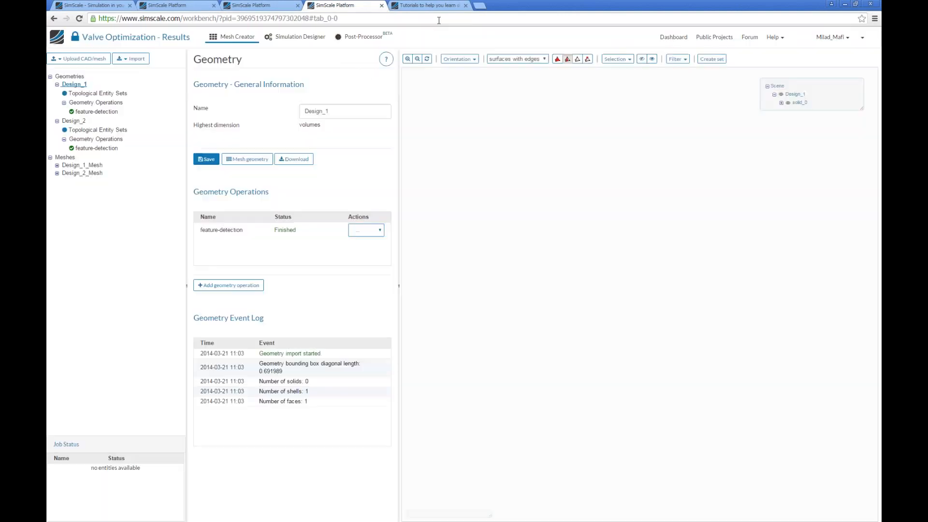
click(294, 38)
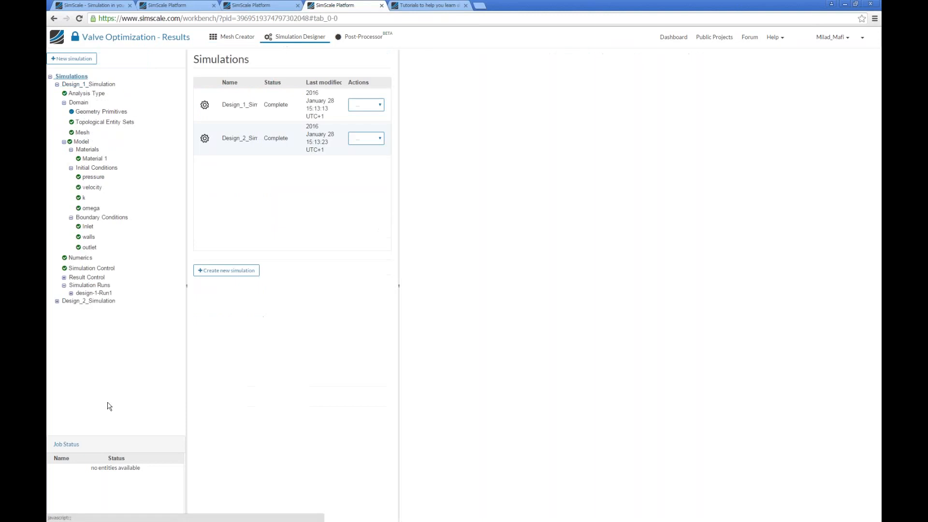
Step: Examine the final residuals of p, k, omega and the velocity components for the design-1-Run1 simulation run
click(89, 293)
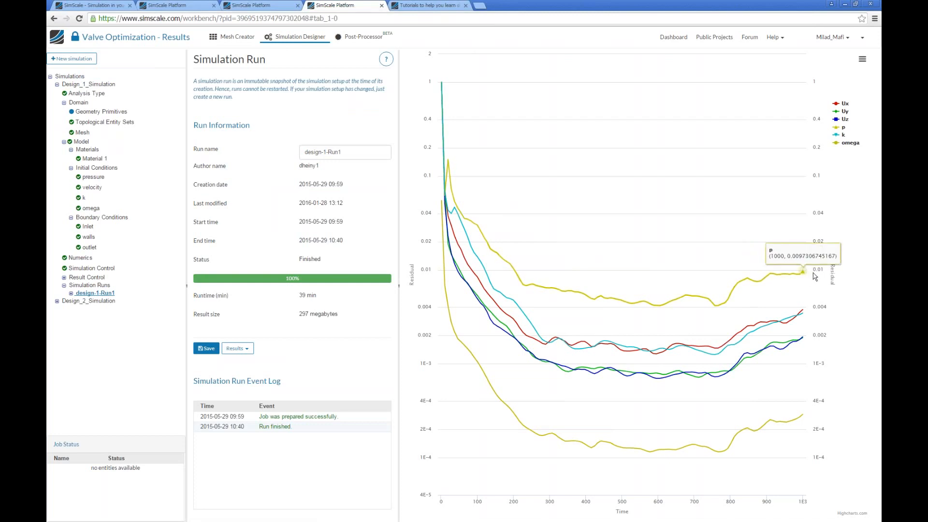
mouse_move(804, 416)
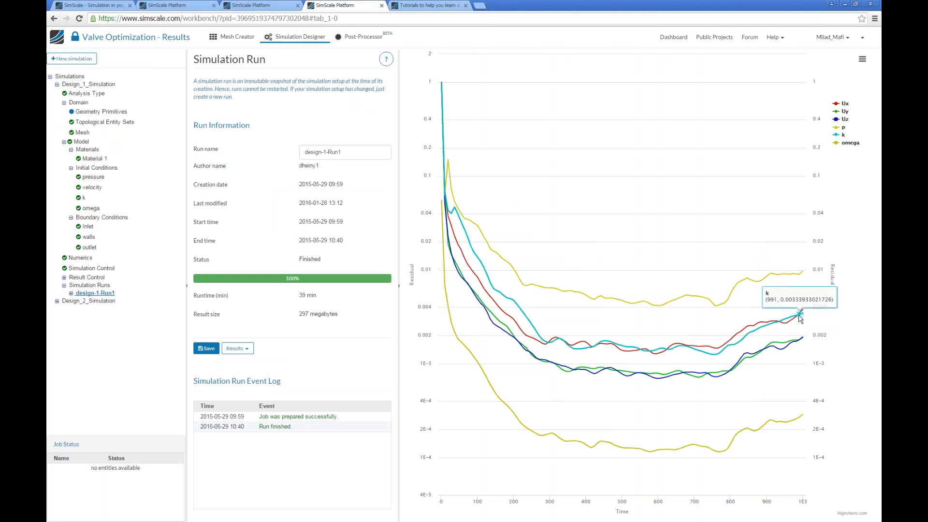
mouse_move(801, 313)
mouse_move(801, 341)
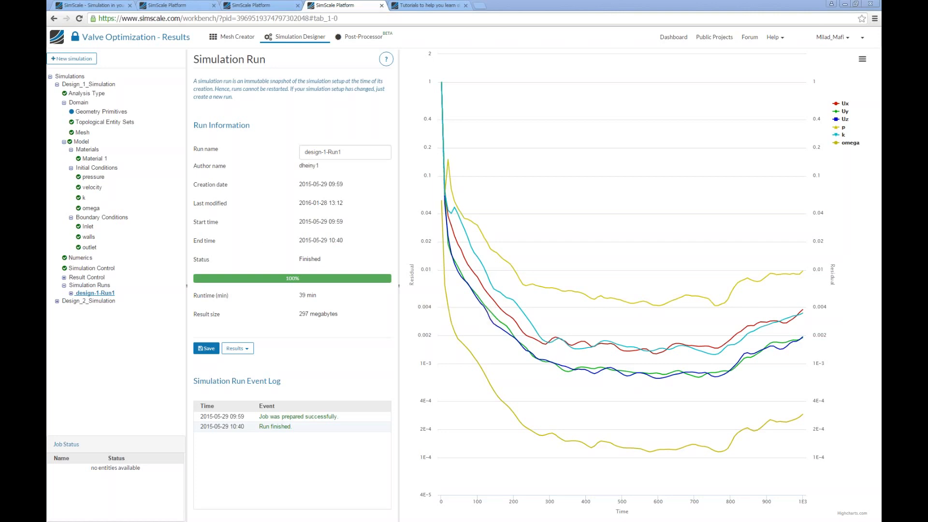
Step: In the post-processor, view the convergence plot and the area average plot of p for design-1-Run1
click(360, 37)
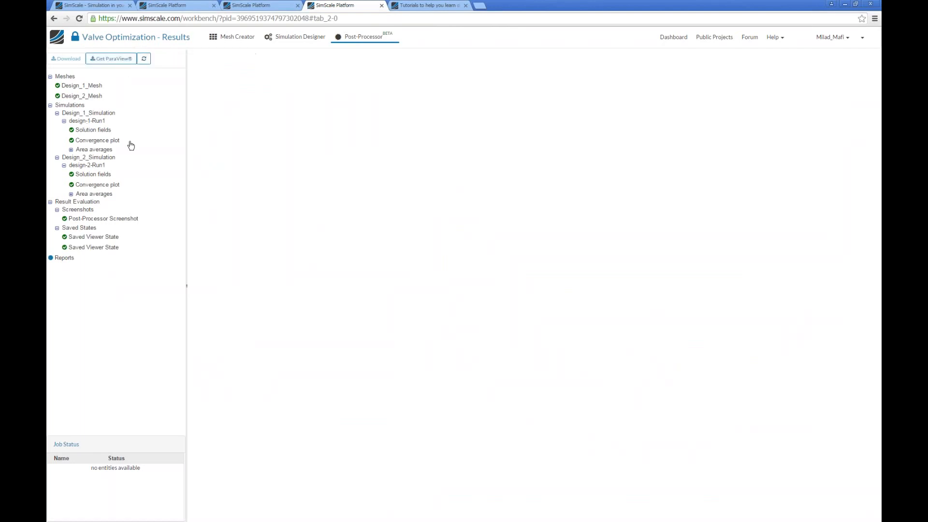
click(91, 141)
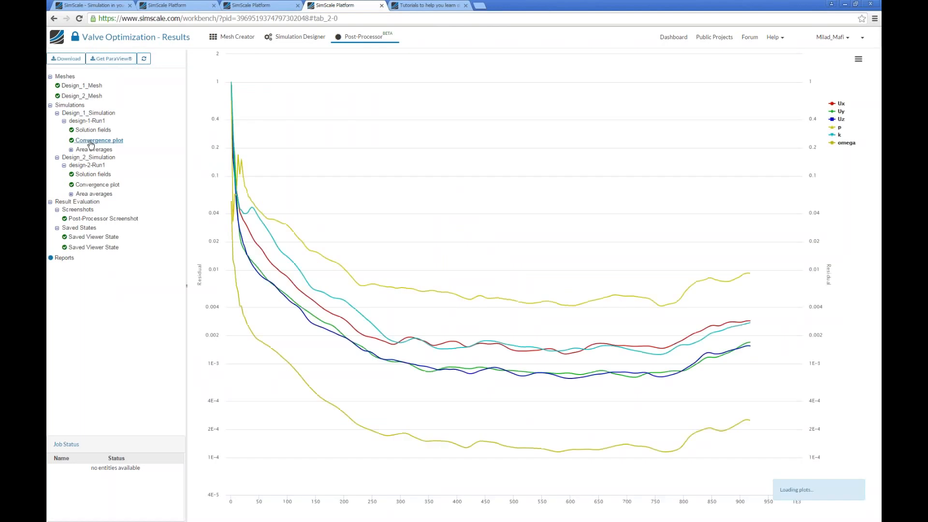
click(72, 150)
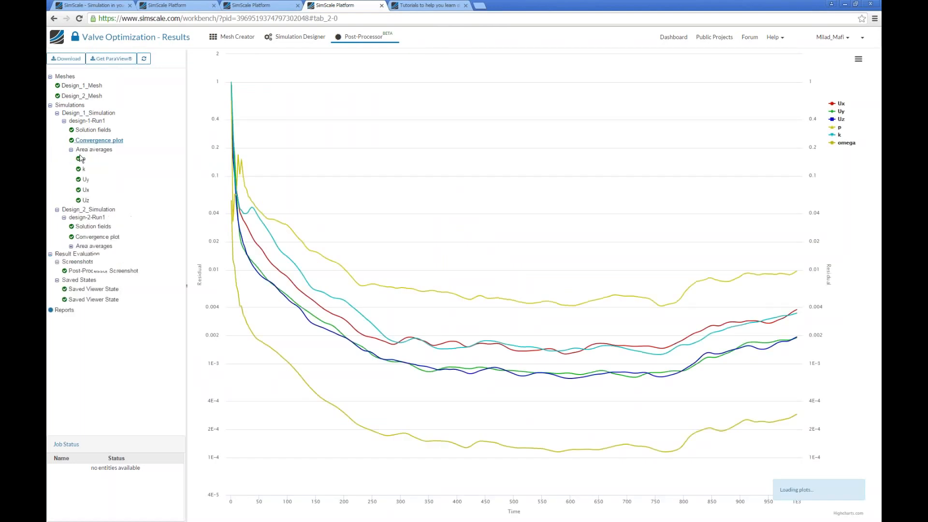
click(82, 160)
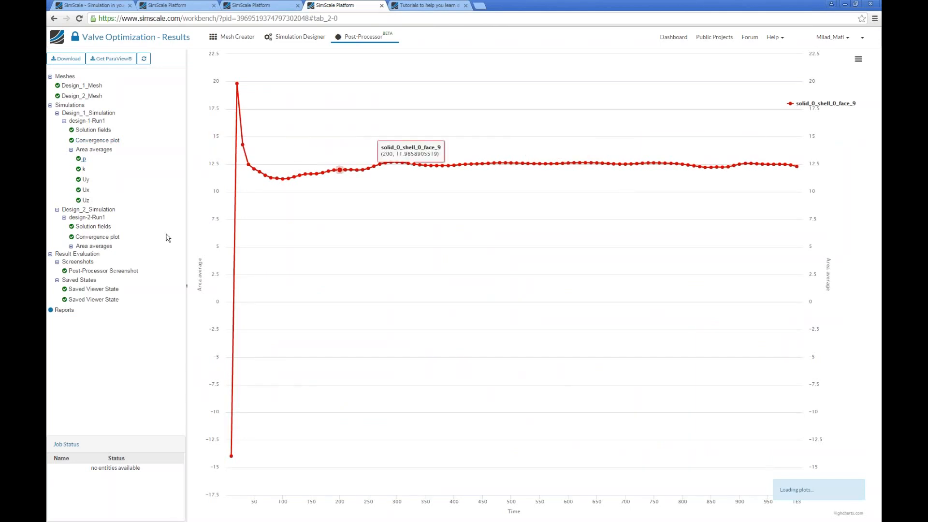
Step: Inspect the k, Uy and Ux area average plots of design-1-Run1 and return to the p plot
click(84, 169)
click(86, 180)
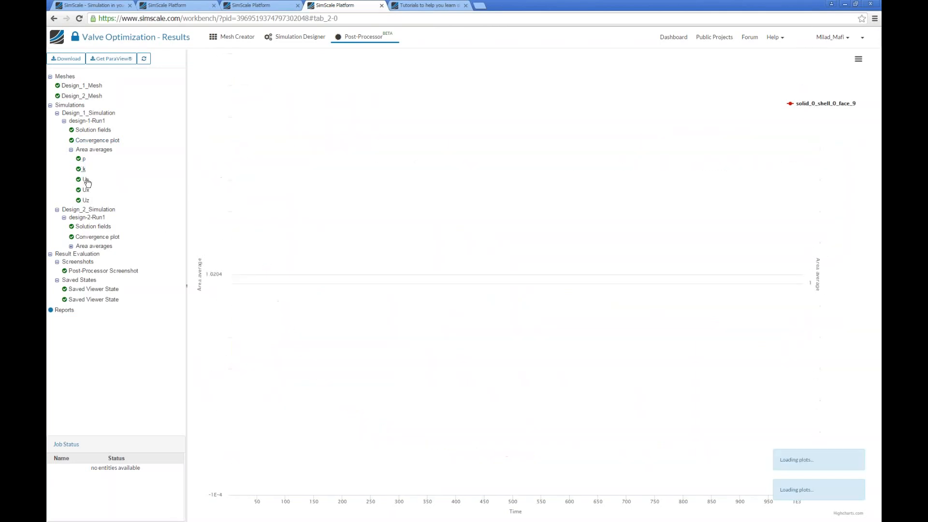
click(86, 190)
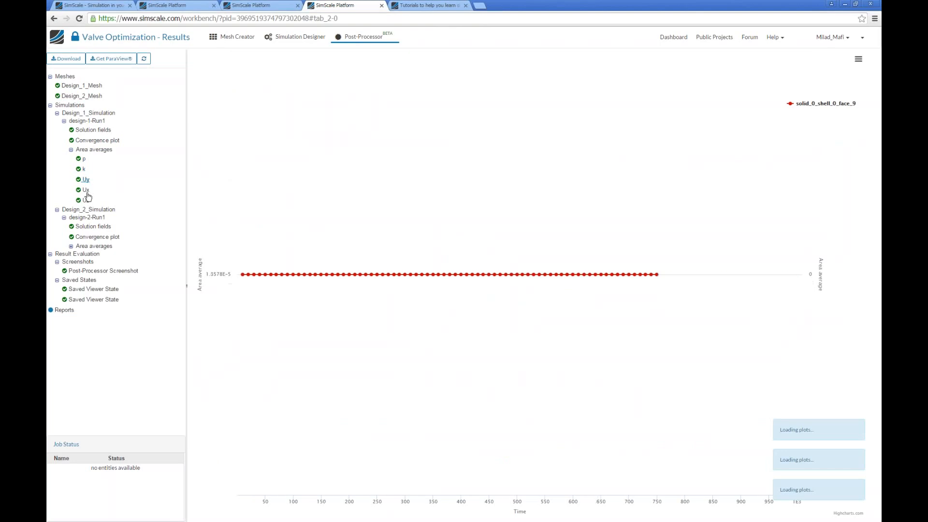
click(86, 180)
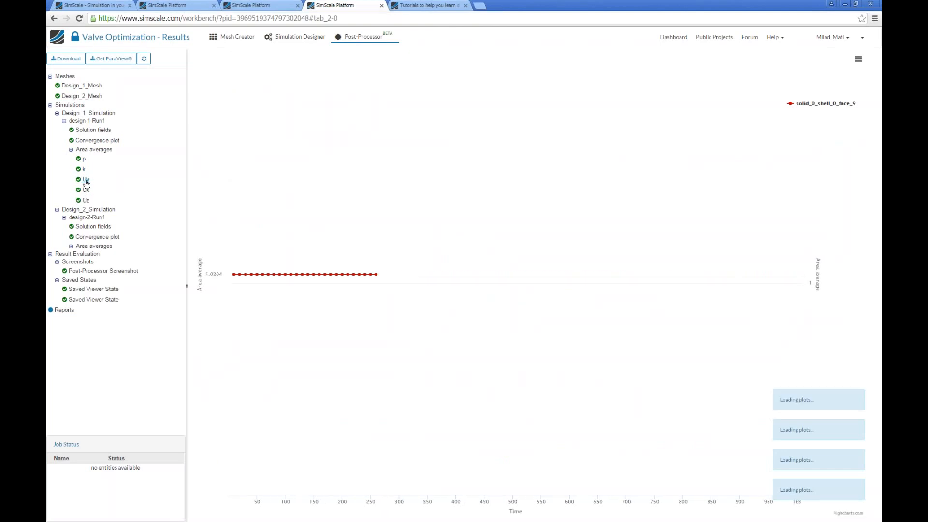
mouse_move(246, 275)
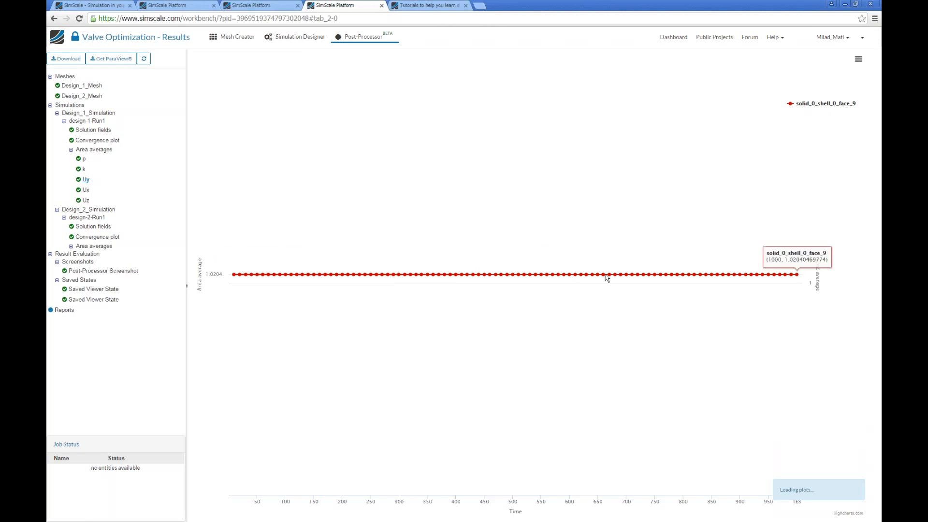
click(86, 169)
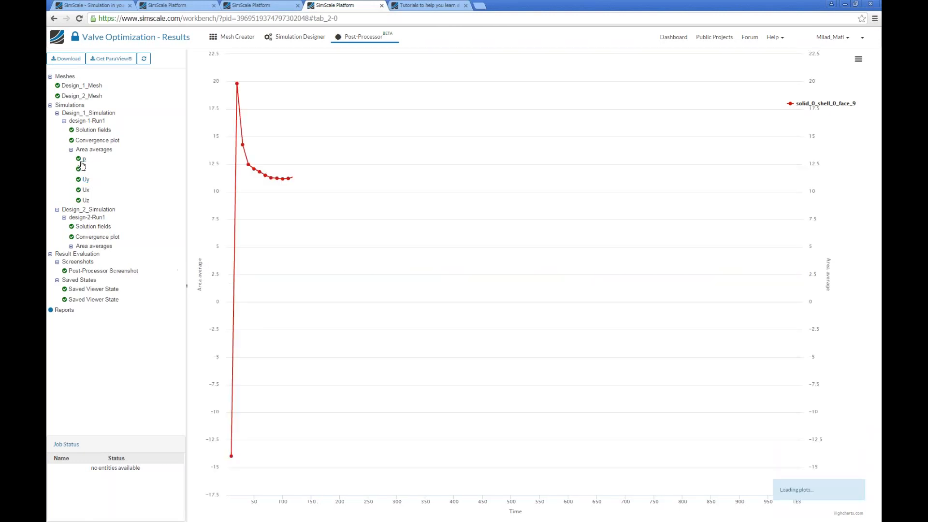
Step: Load the solution fields of design-1-Run1 and colour the valve surface by the point-data field p
click(93, 131)
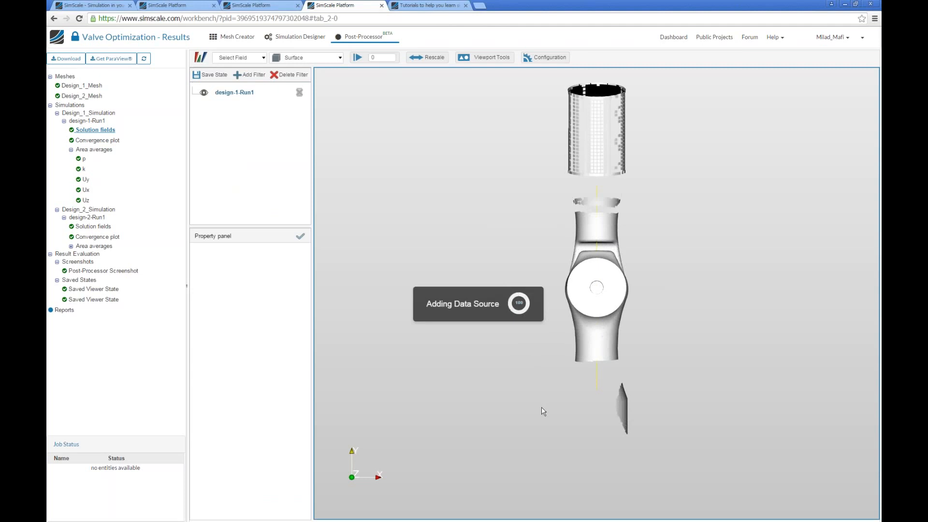
drag(543, 390, 366, 86)
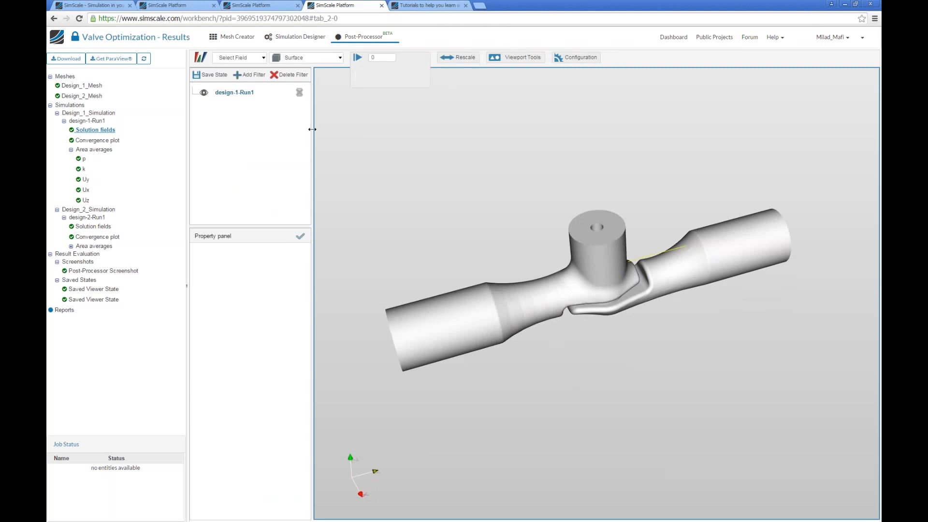
click(242, 59)
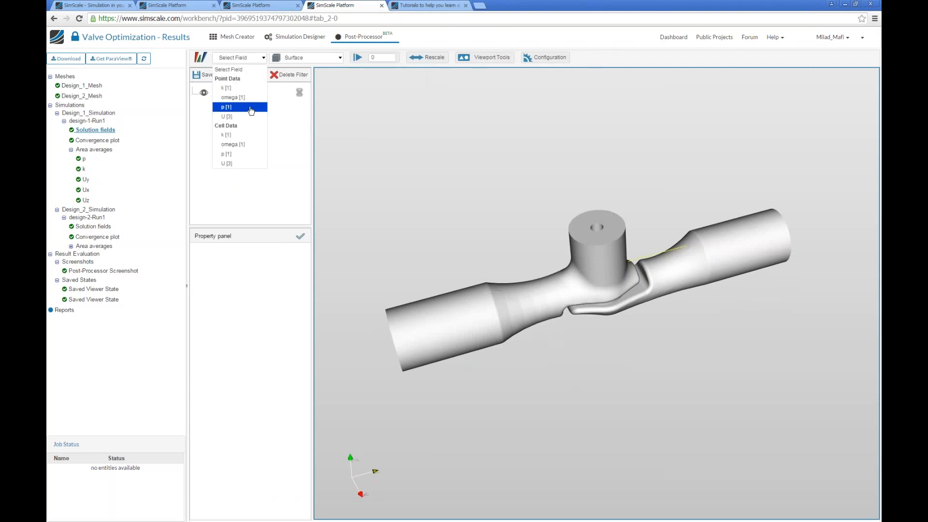
click(252, 110)
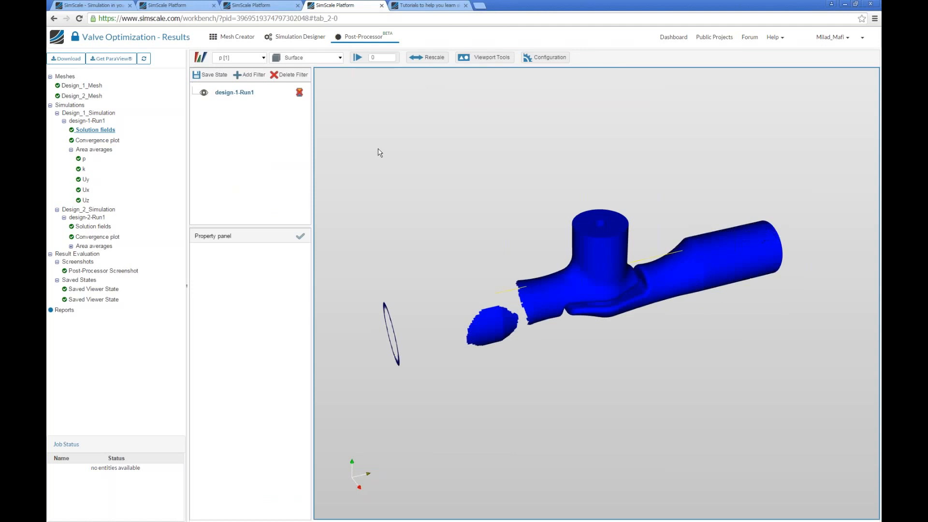
drag(769, 428, 236, 164)
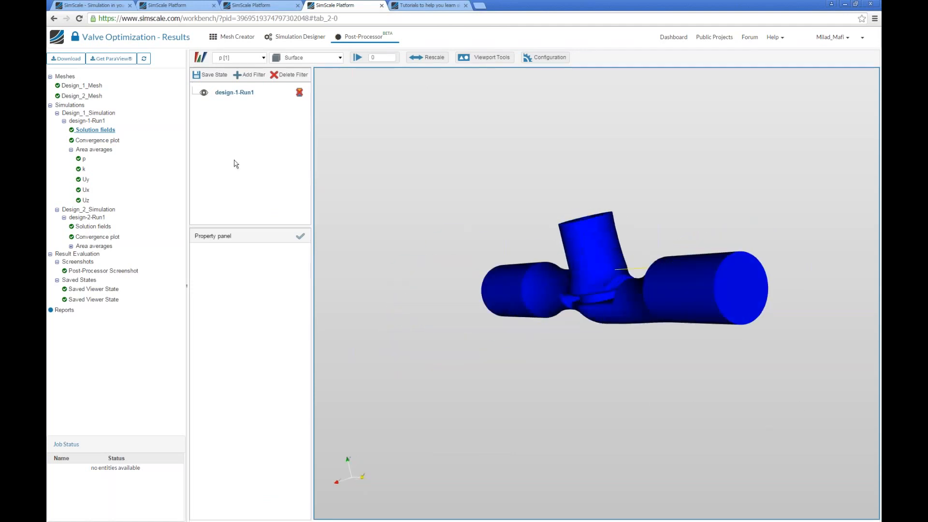
Step: Show the p colour legend for design-1-Run1 in the viewer
click(300, 93)
drag(424, 177, 489, 251)
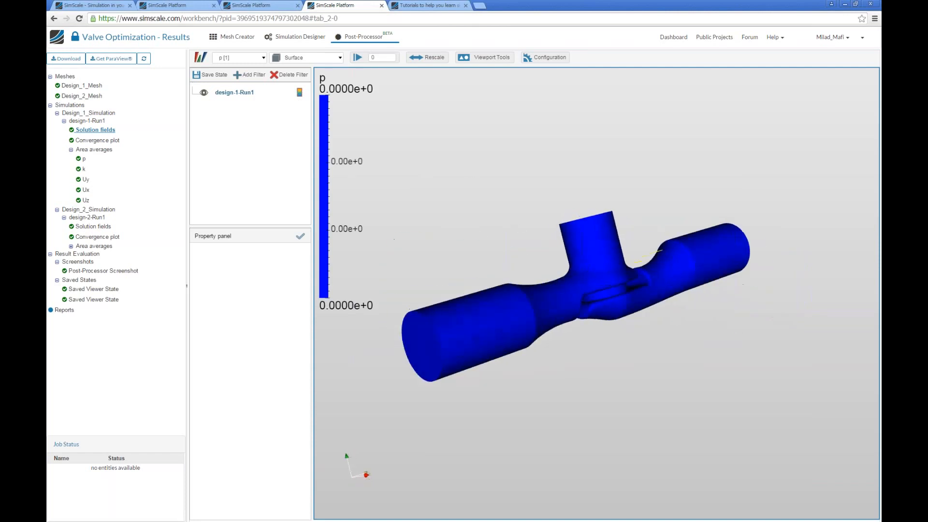
click(299, 93)
click(300, 92)
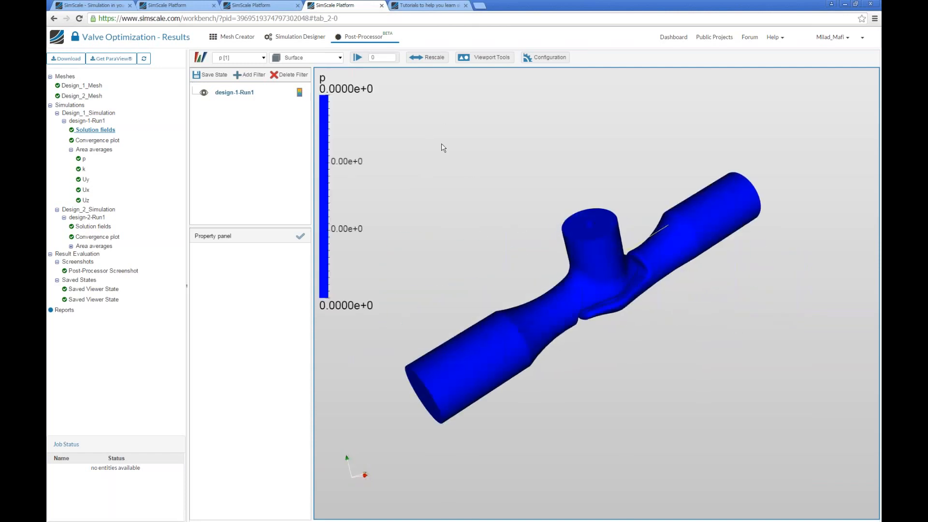
click(300, 94)
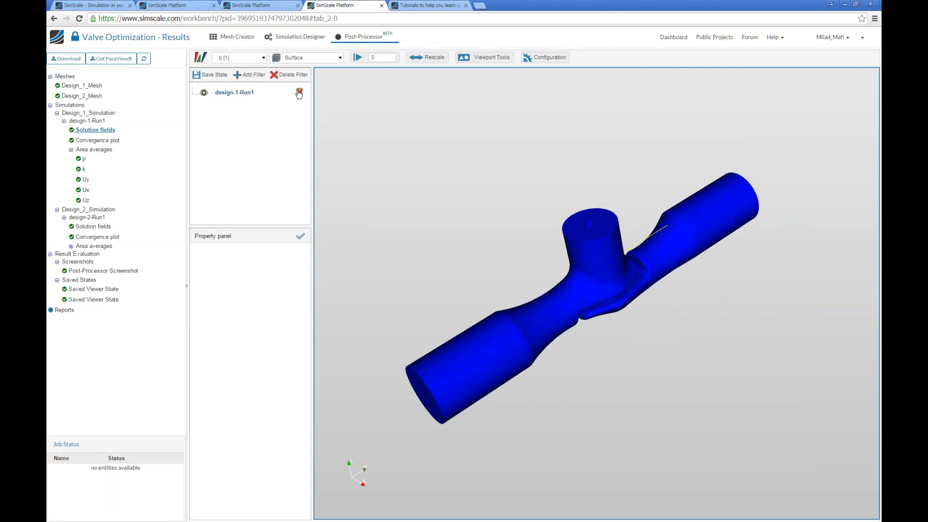
click(300, 93)
Step: Set the design-1-Run1 results to time step 1000 and rescale the p colours to the automatic range
mouse_move(358, 57)
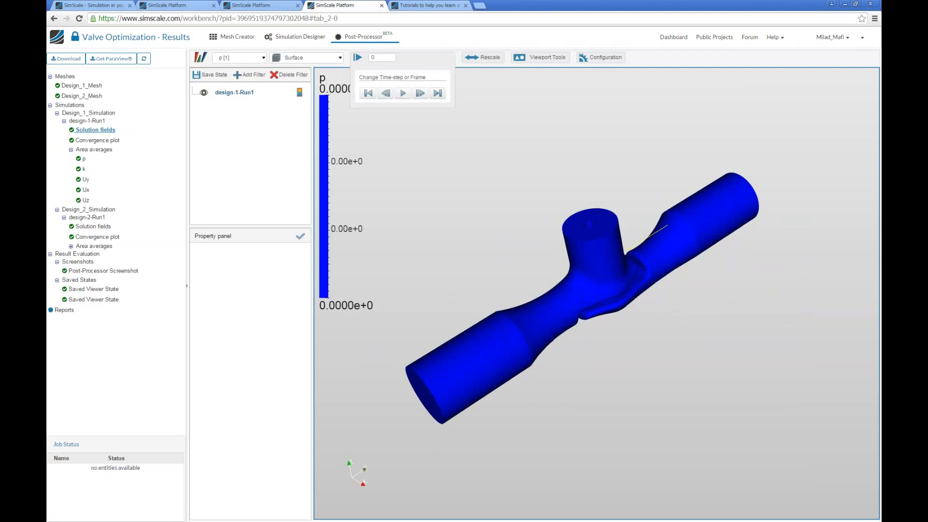
drag(456, 200, 460, 195)
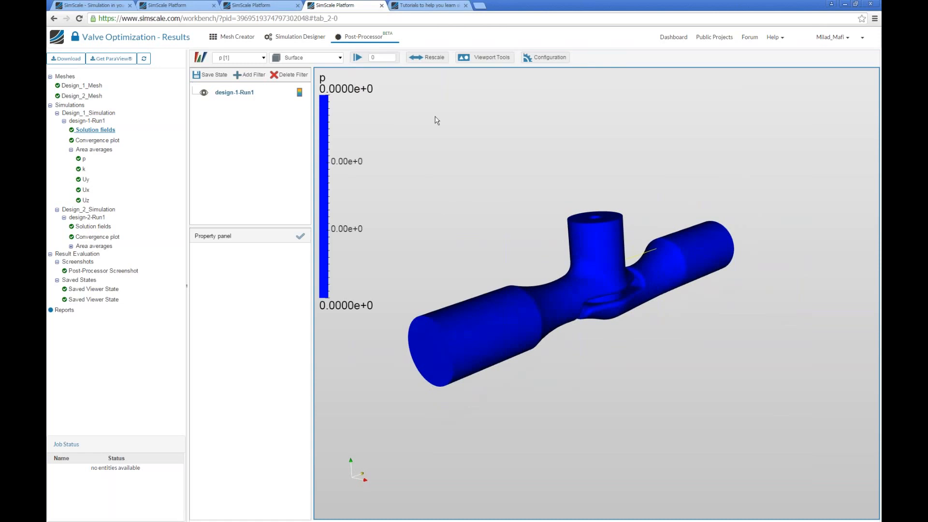
drag(435, 116, 433, 117)
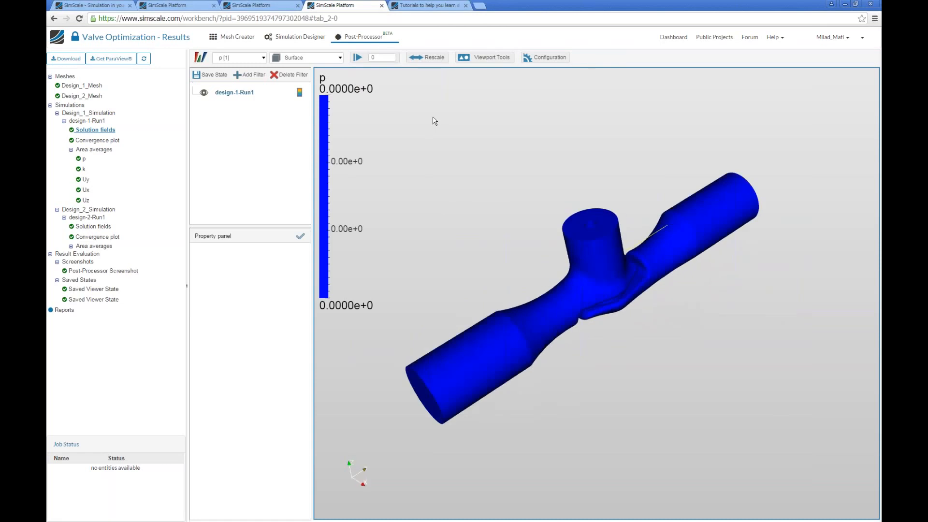
drag(440, 142, 462, 190)
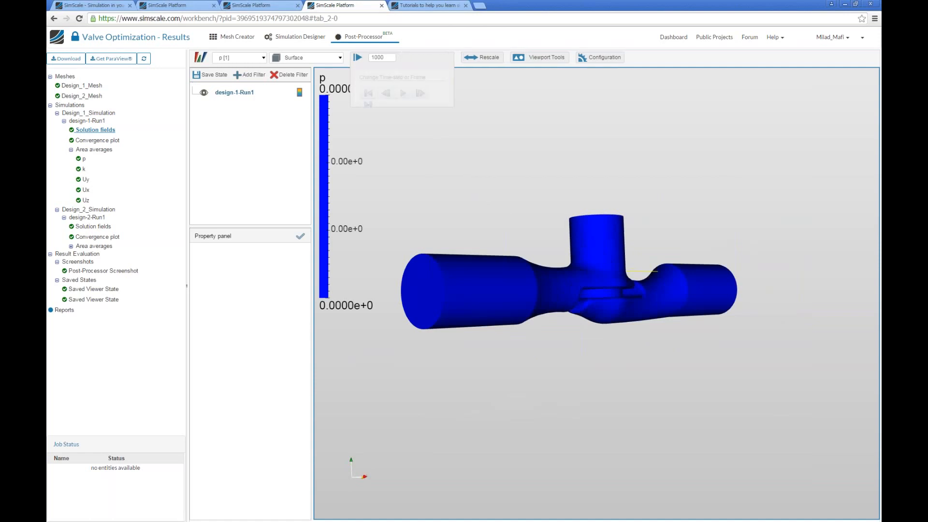
mouse_move(486, 71)
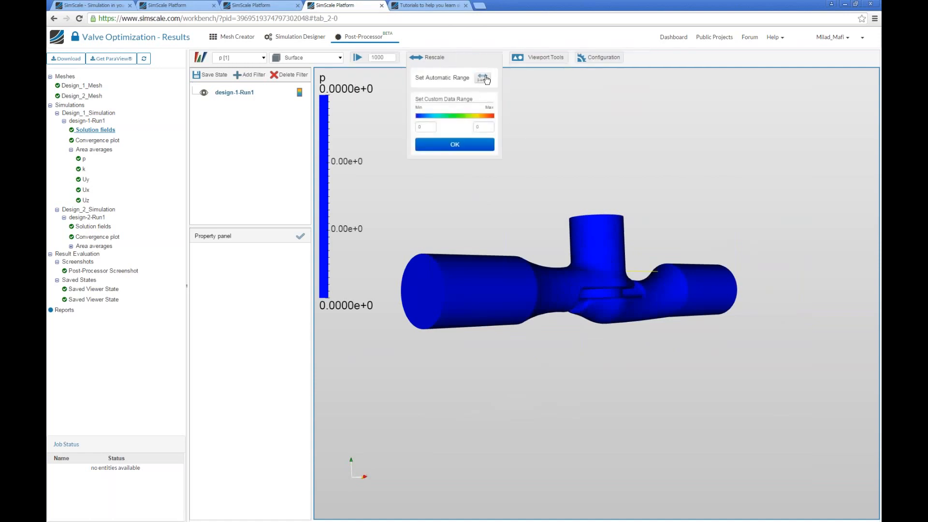
click(485, 78)
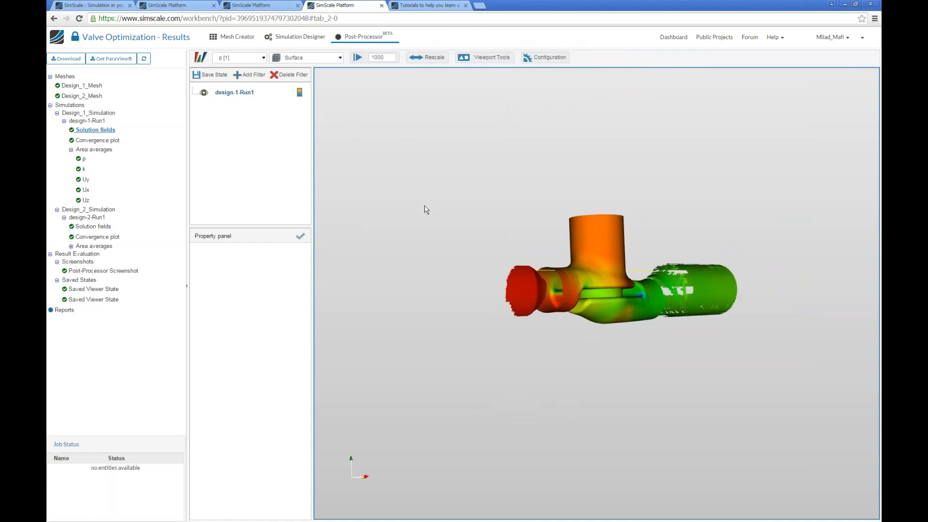
drag(479, 207, 518, 264)
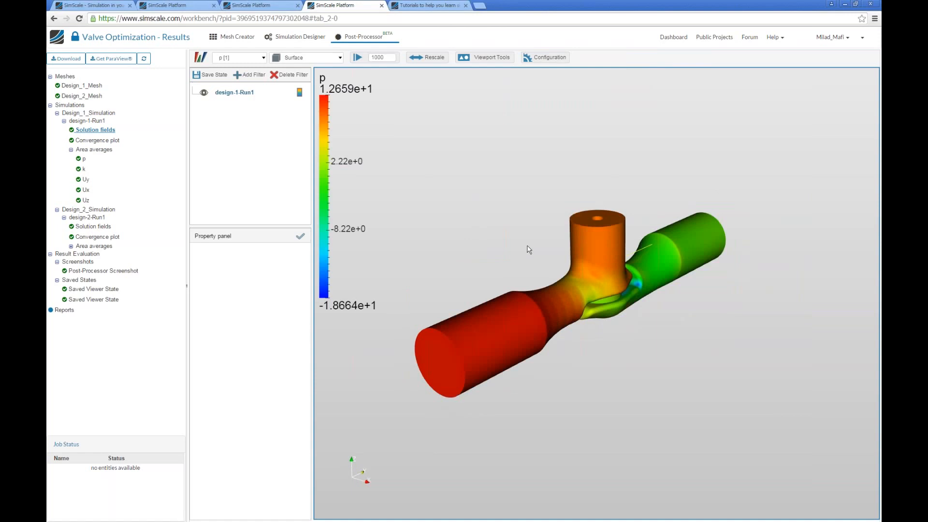
drag(592, 264, 449, 288)
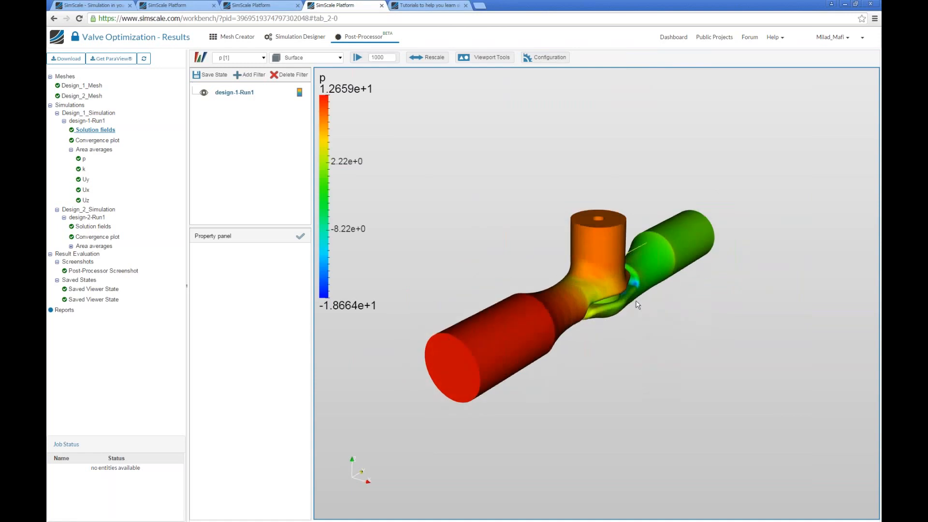
drag(732, 372, 669, 371)
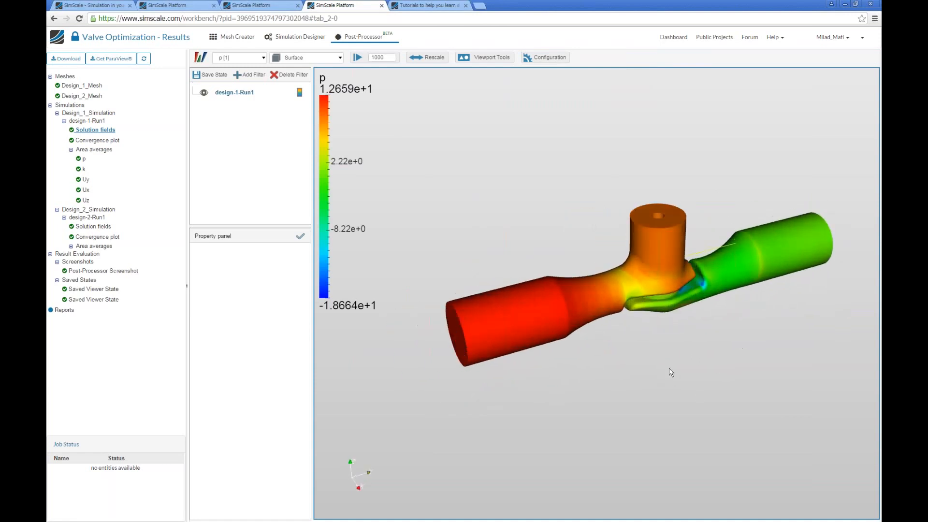
Step: Add a plane Slice filter with origin 0, 0, 0 and normal 1, 0, 0 to design-1-Run1 and hide the full valve
click(248, 78)
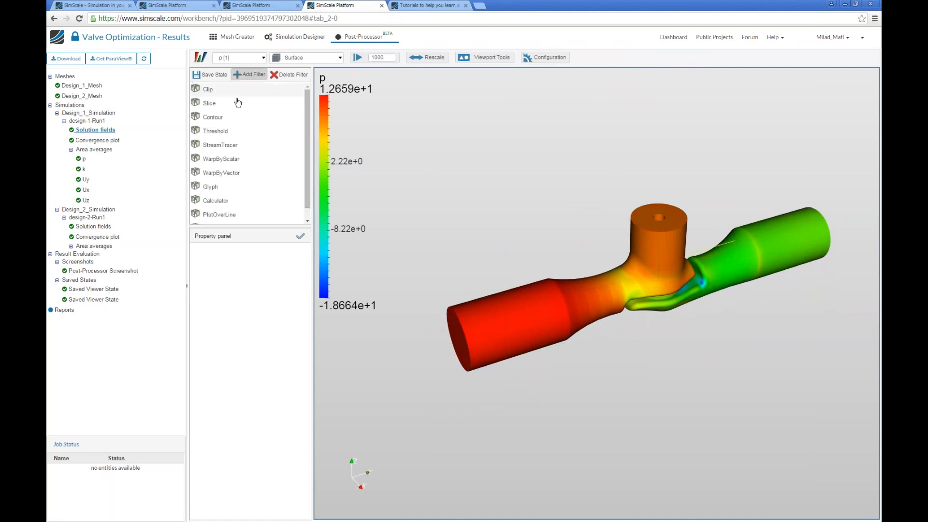
click(233, 100)
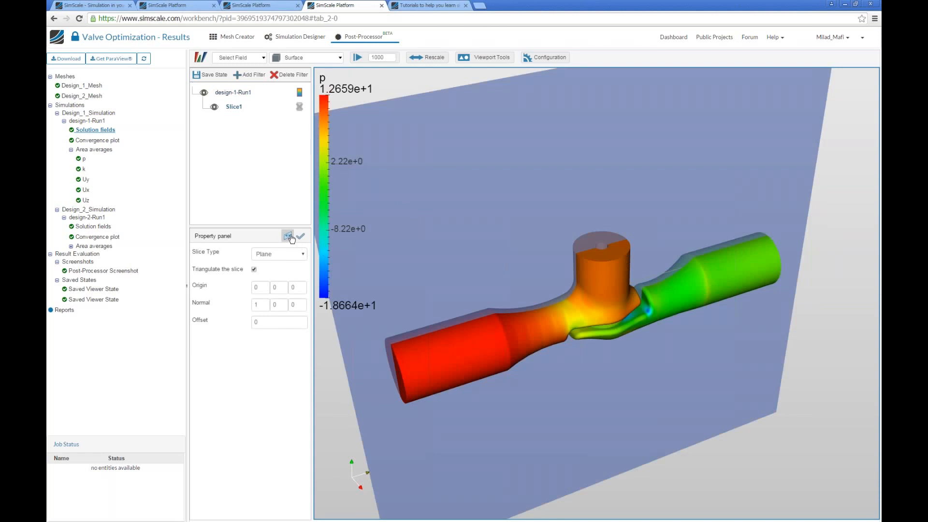
click(300, 235)
click(205, 95)
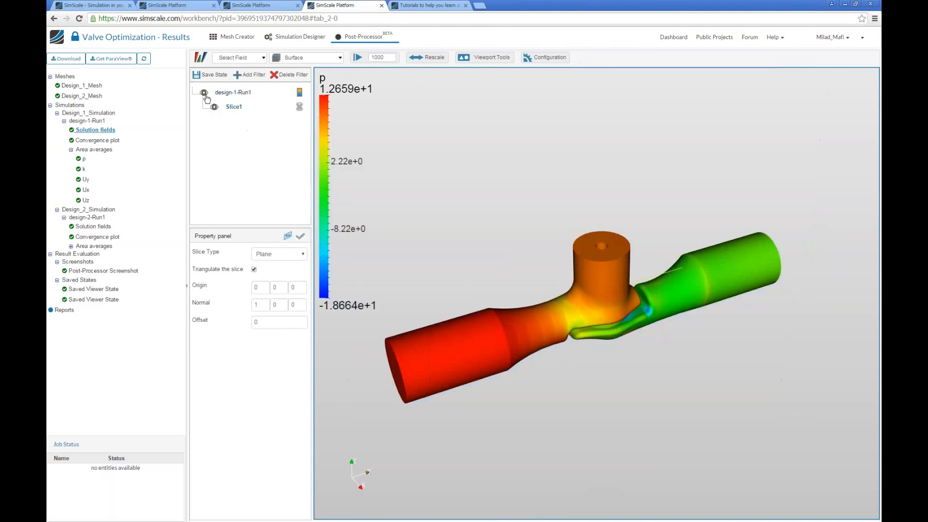
click(205, 93)
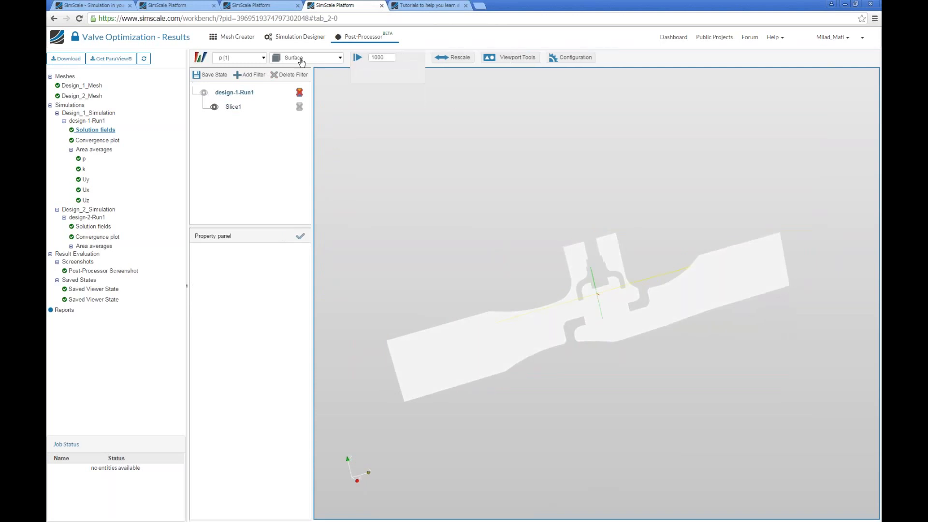
Step: Colour the slice by the point-data pressure p, and switch it to the magnitude of velocity U
click(228, 107)
click(238, 57)
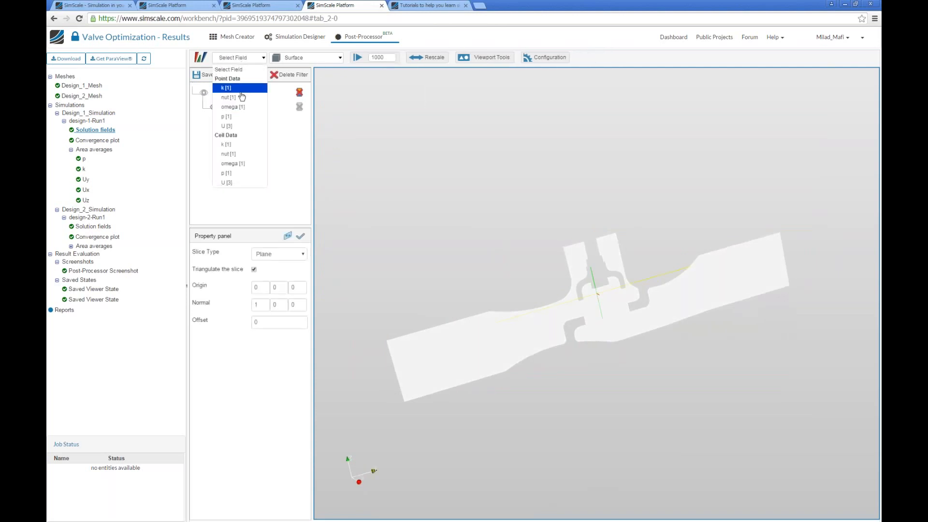
click(236, 117)
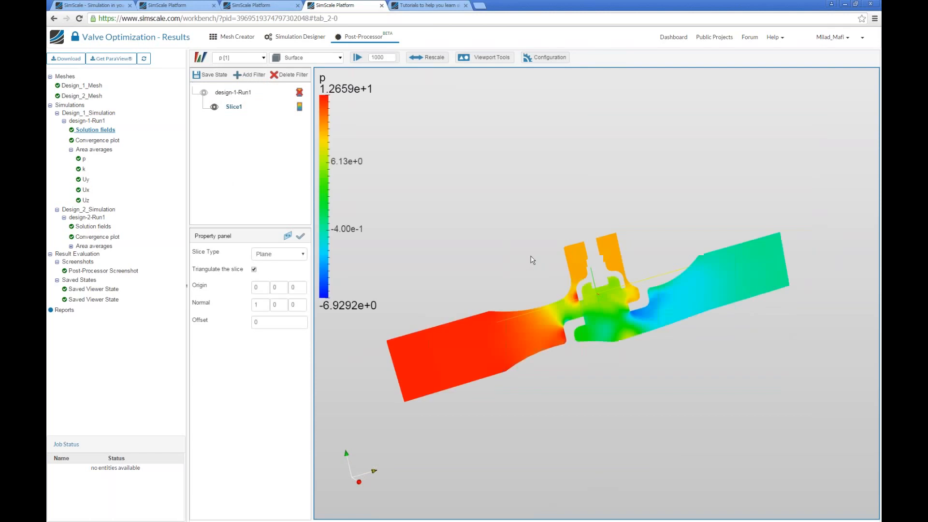
click(237, 58)
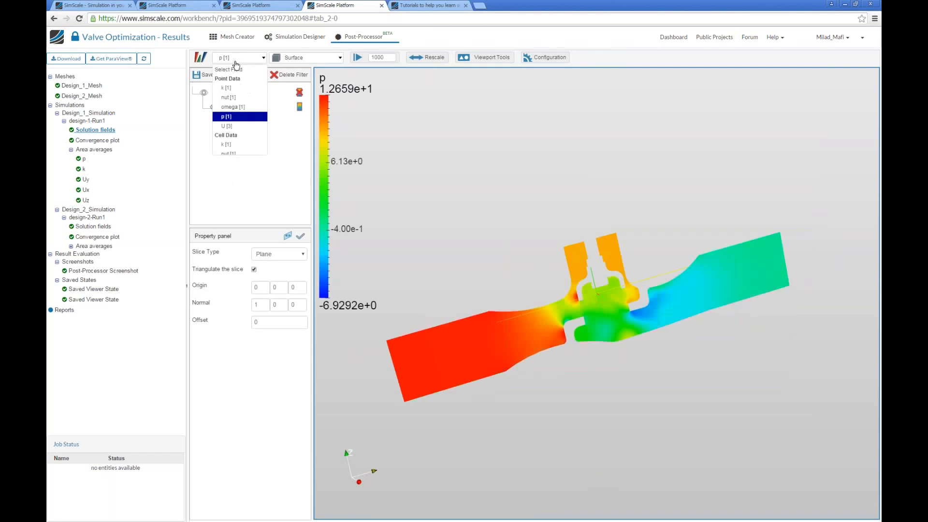
click(237, 126)
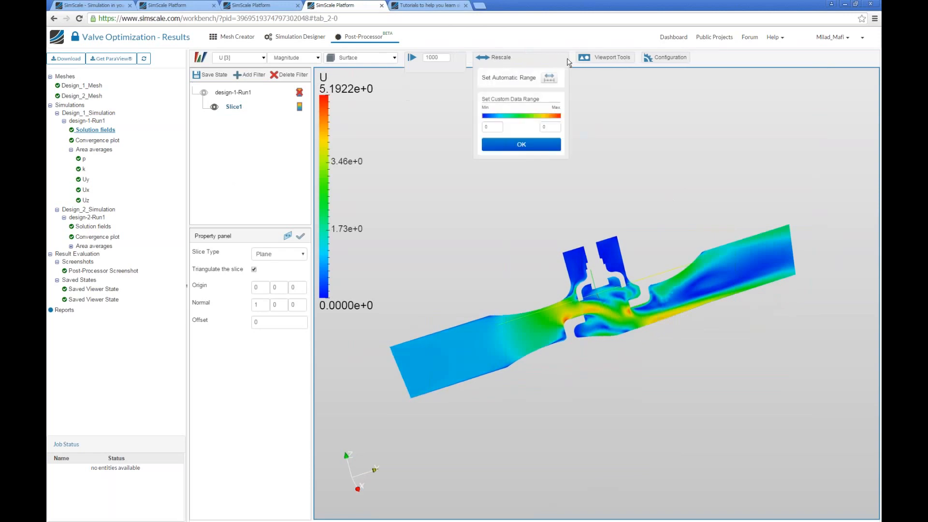
Step: Orient the camera along the X axis and generate a screenshot of the velocity slice
mouse_move(570, 60)
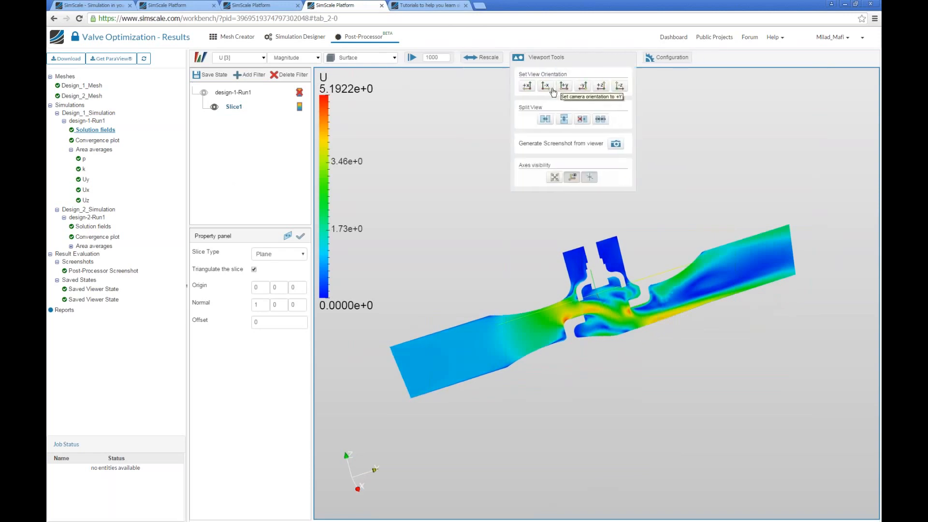
click(564, 86)
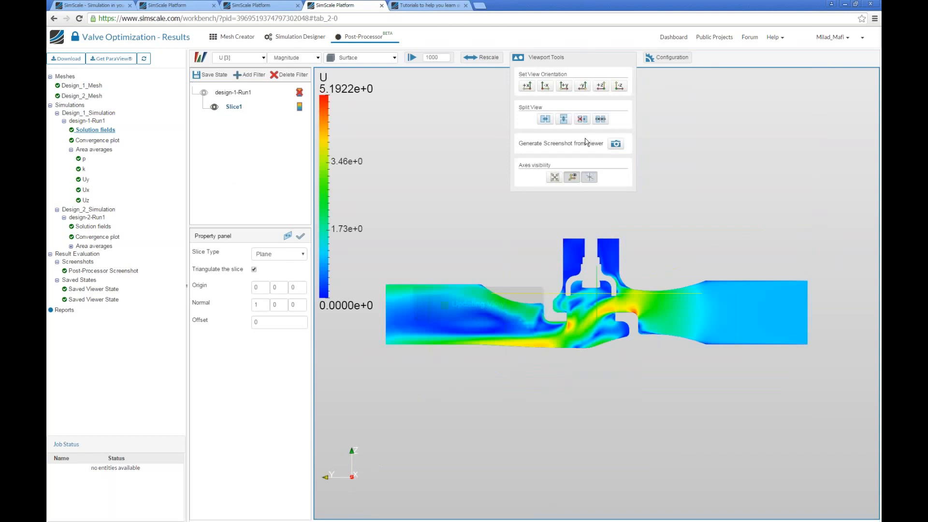
click(616, 144)
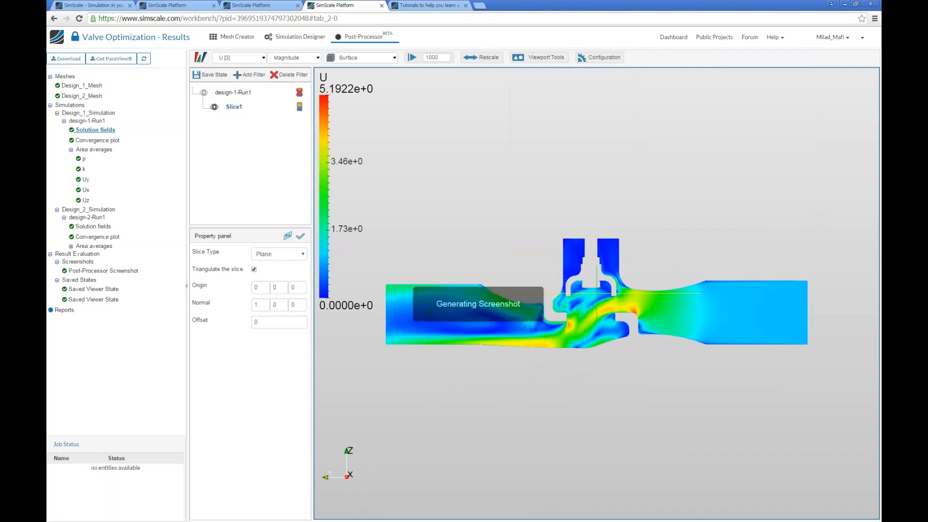
Step: Add a StreamTracer filter on vector U with resolution 100 to design-1-Run1 and hide the slice's colour legend
click(236, 93)
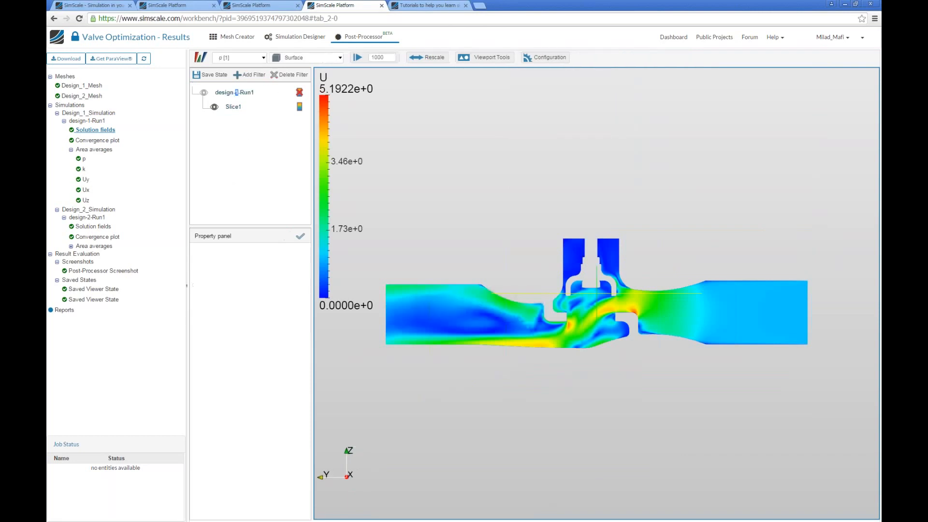
click(251, 76)
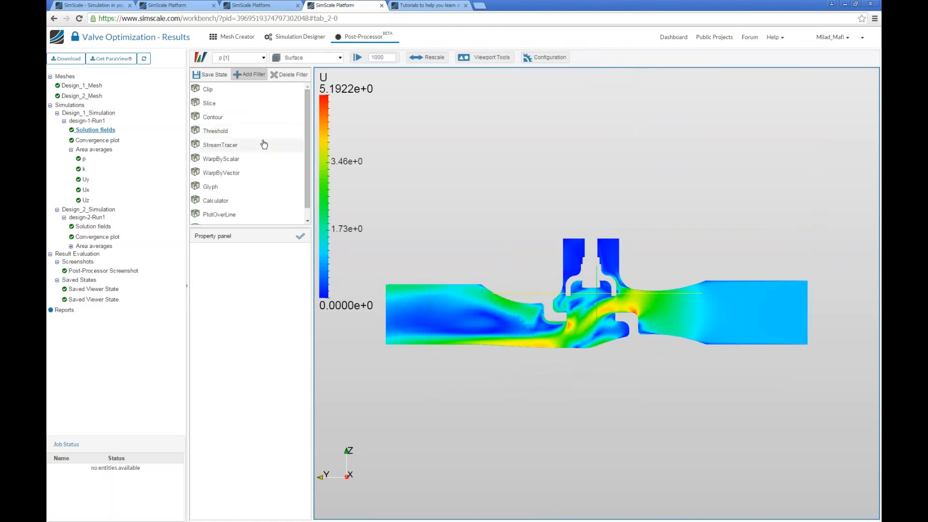
click(261, 103)
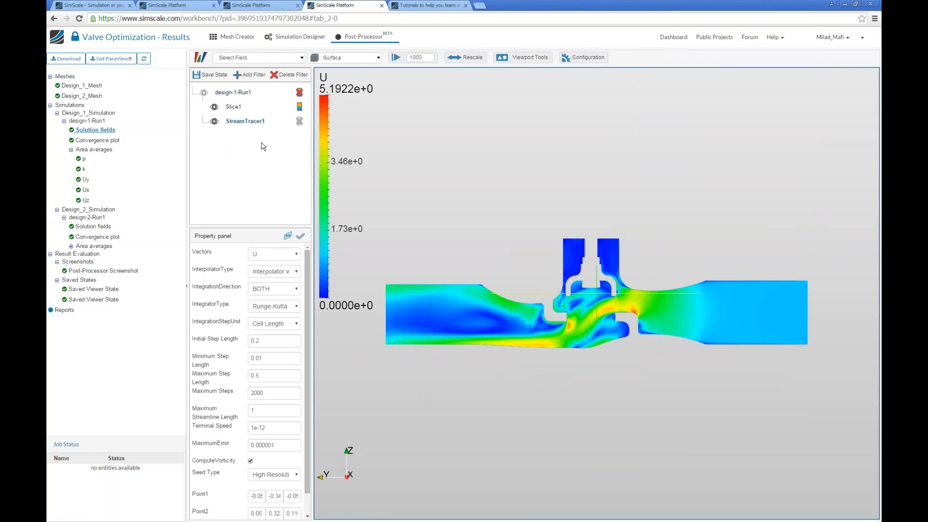
scroll(310, 319, down, 1)
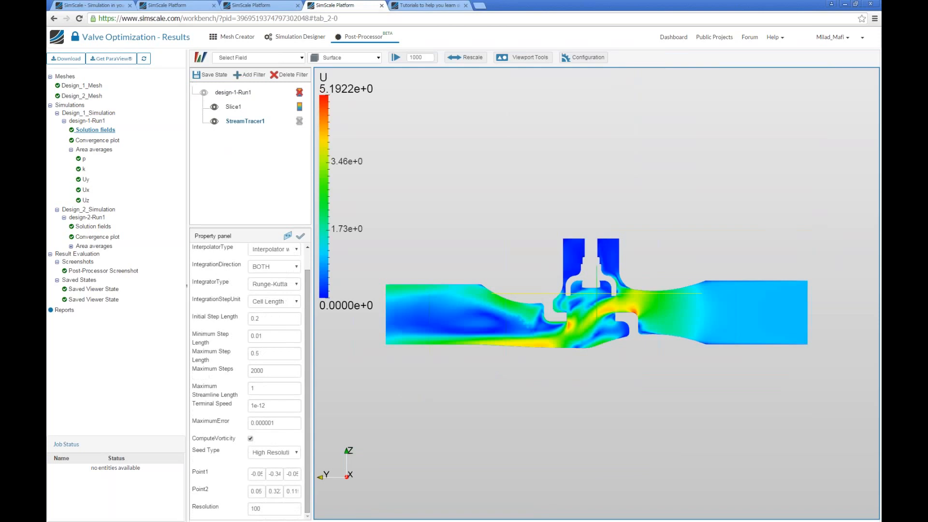
click(300, 107)
drag(467, 224, 541, 242)
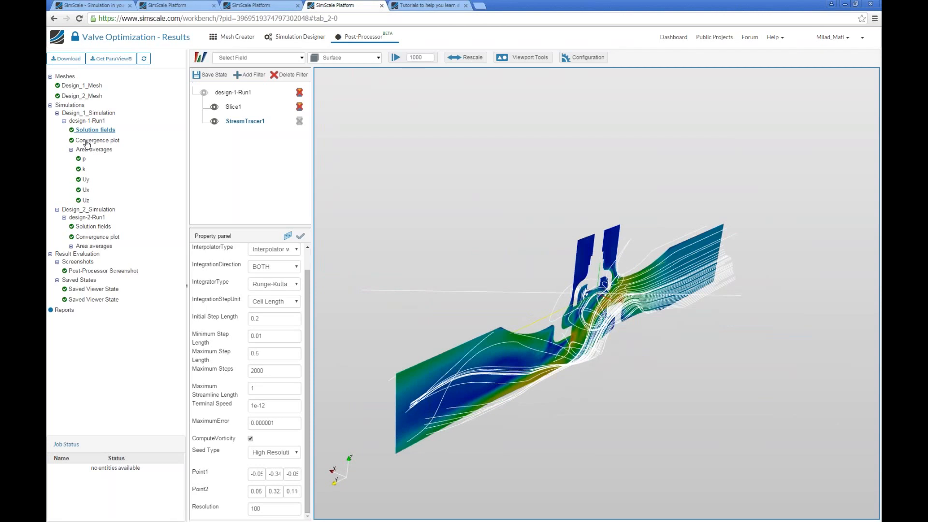
Step: Read the final area-average p of design-1-Run1 at time 1000 and open the area-average p plot of design-2-Run1
click(86, 161)
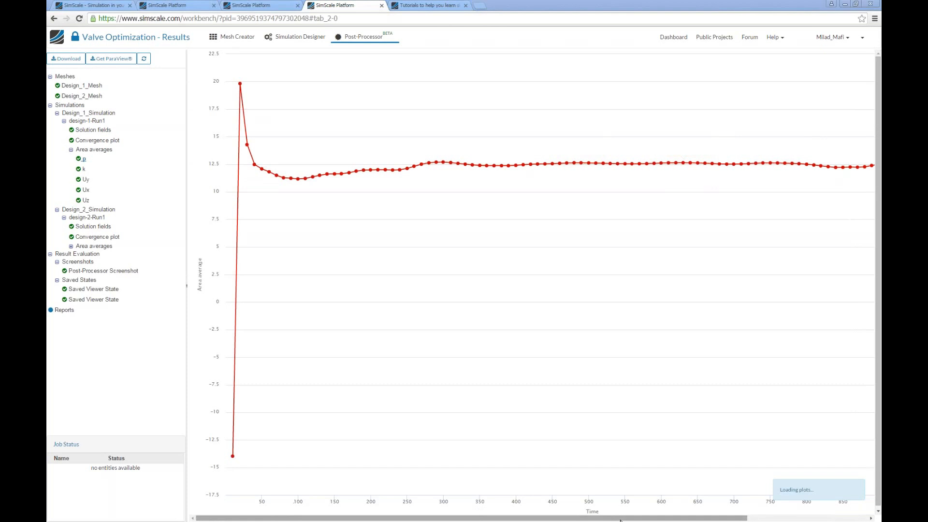
drag(739, 519, 866, 519)
mouse_move(806, 168)
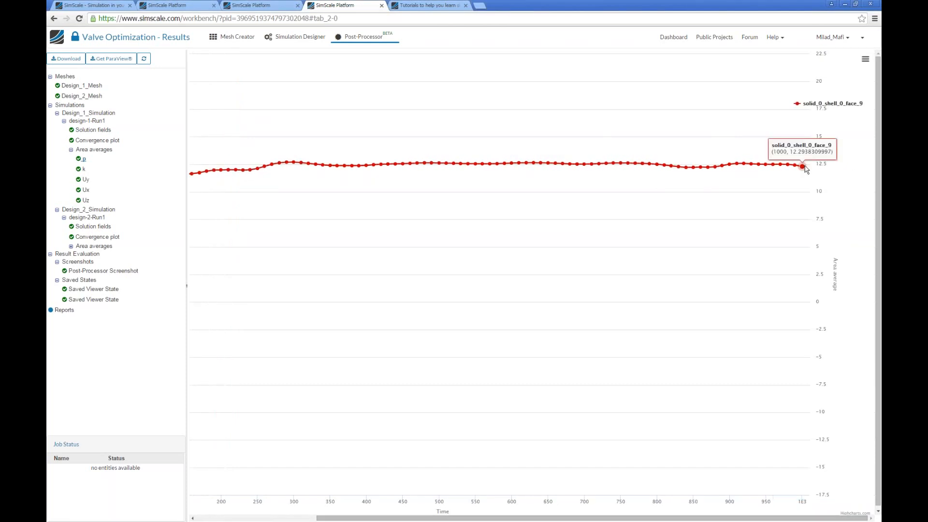
click(70, 246)
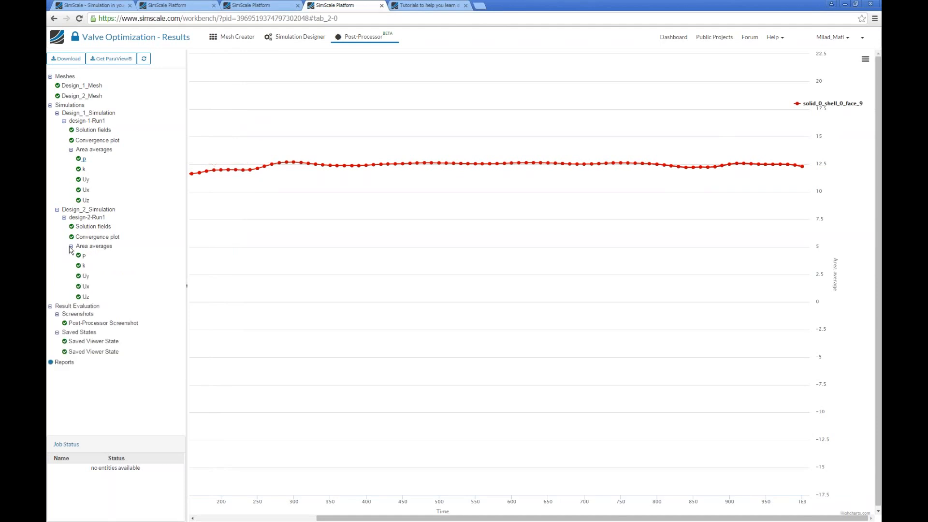
click(83, 257)
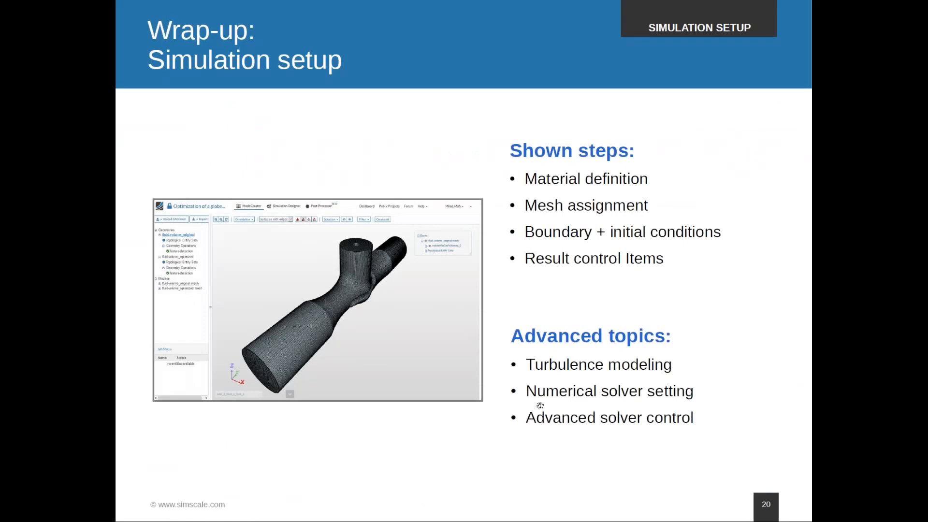
key(Right)
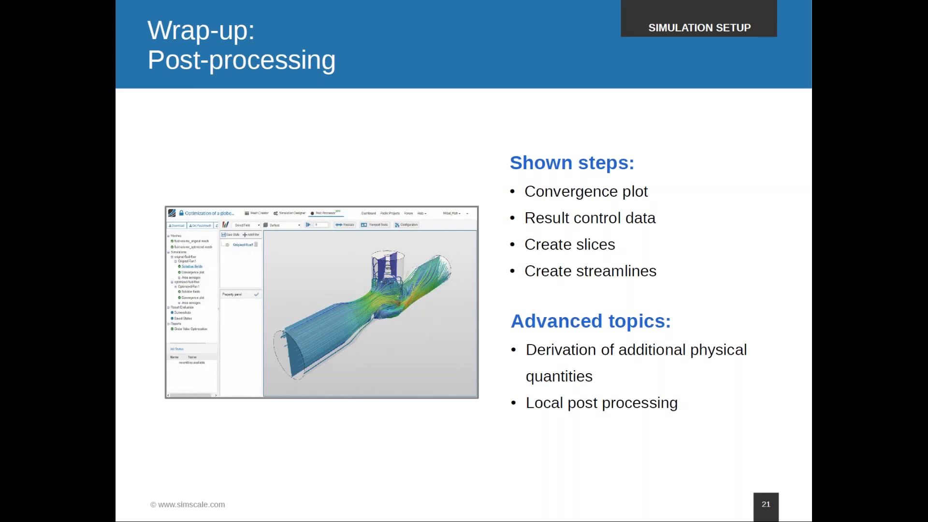
click(393, 277)
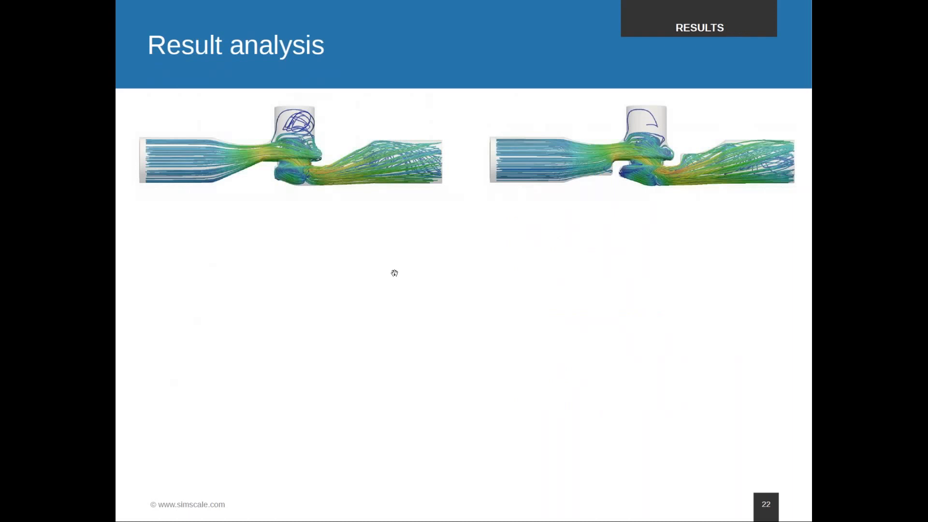